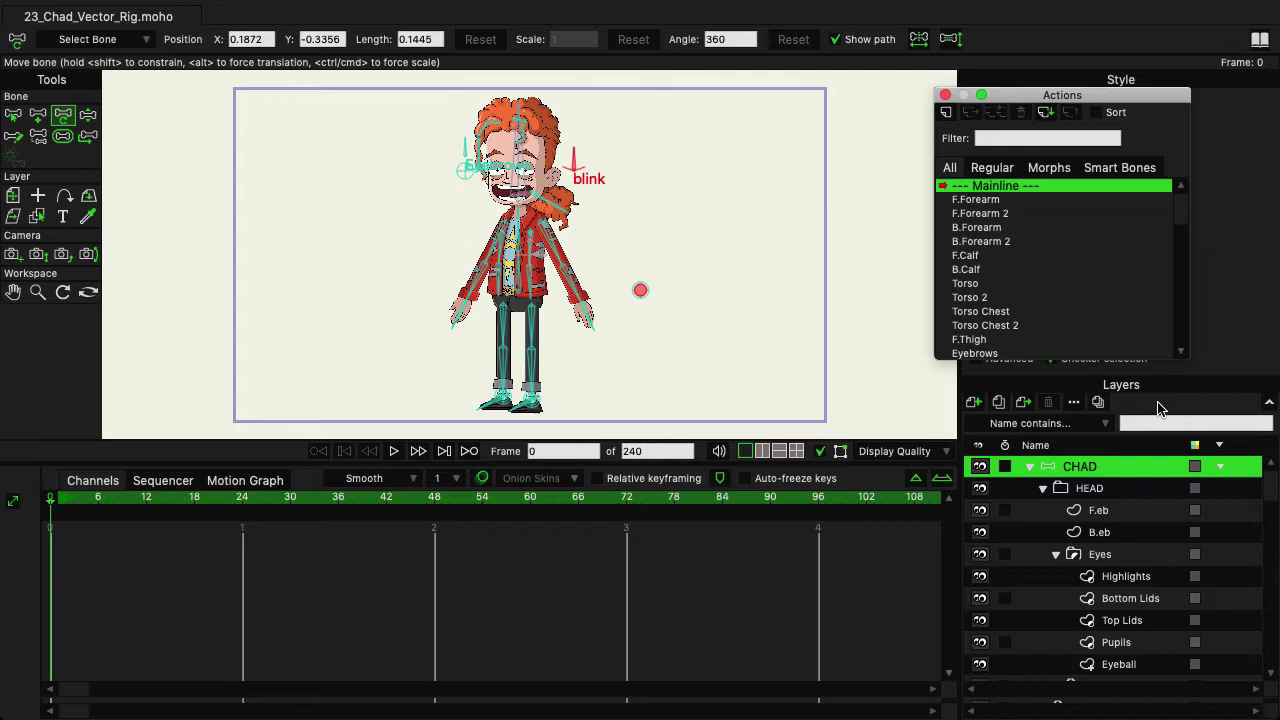
Close the Actions palette, then expand and select the Mouth group layer
{"action": "left_click", "coordinate": [1192, 406]}
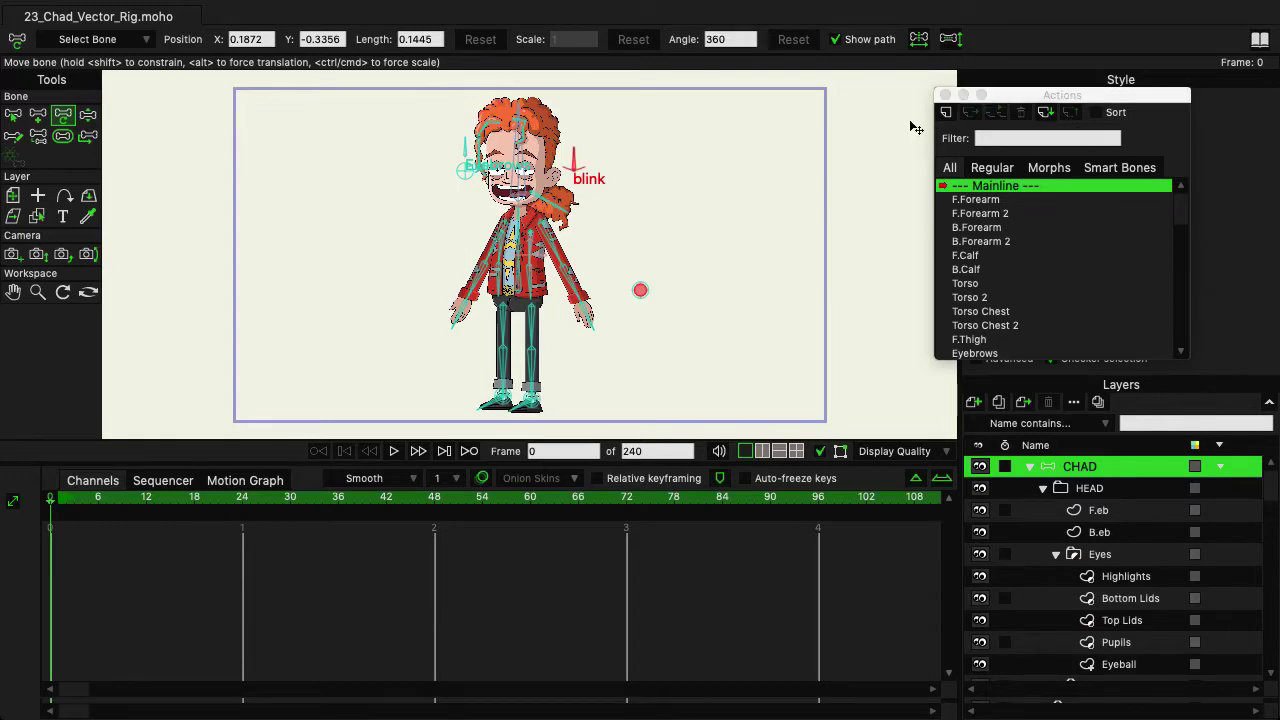
{"action": "left_click", "coordinate": [943, 94]}
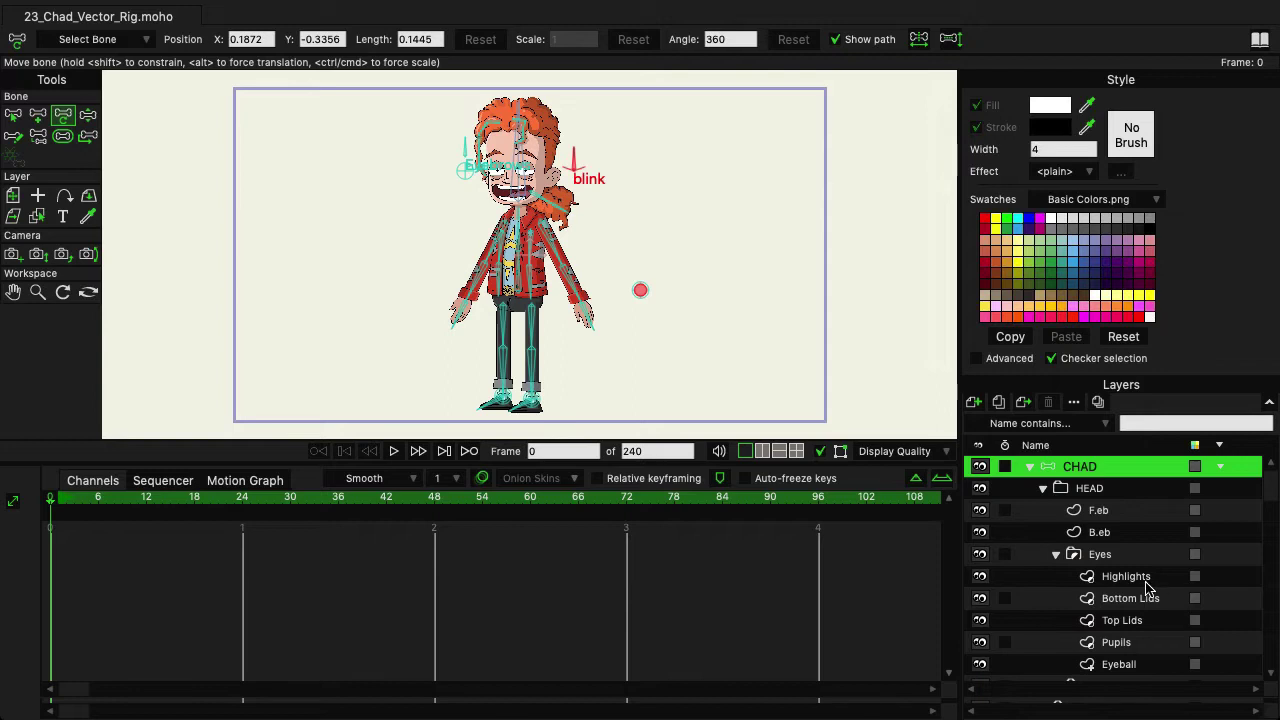
{"action": "scroll", "coordinate": [1146, 588], "scroll_direction": "down", "scroll_amount": 3}
{"action": "scroll", "coordinate": [1146, 588], "scroll_direction": "down", "scroll_amount": 2}
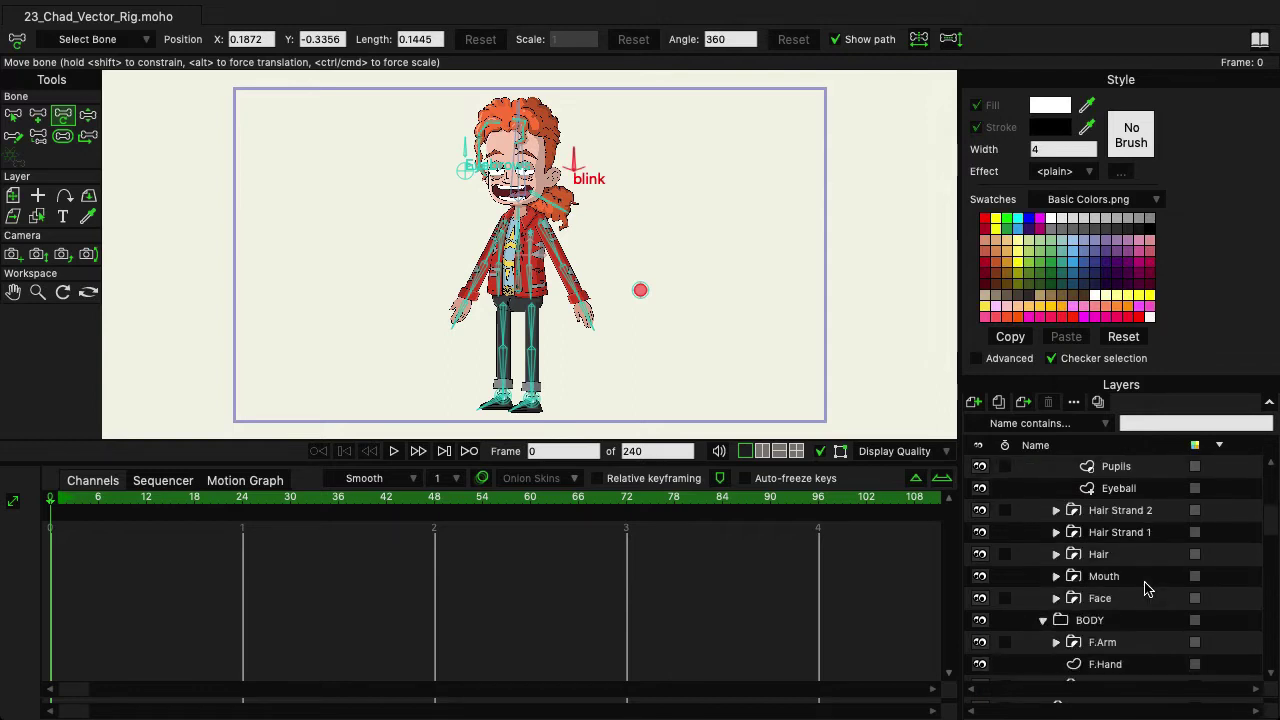
{"action": "left_click", "coordinate": [1056, 577]}
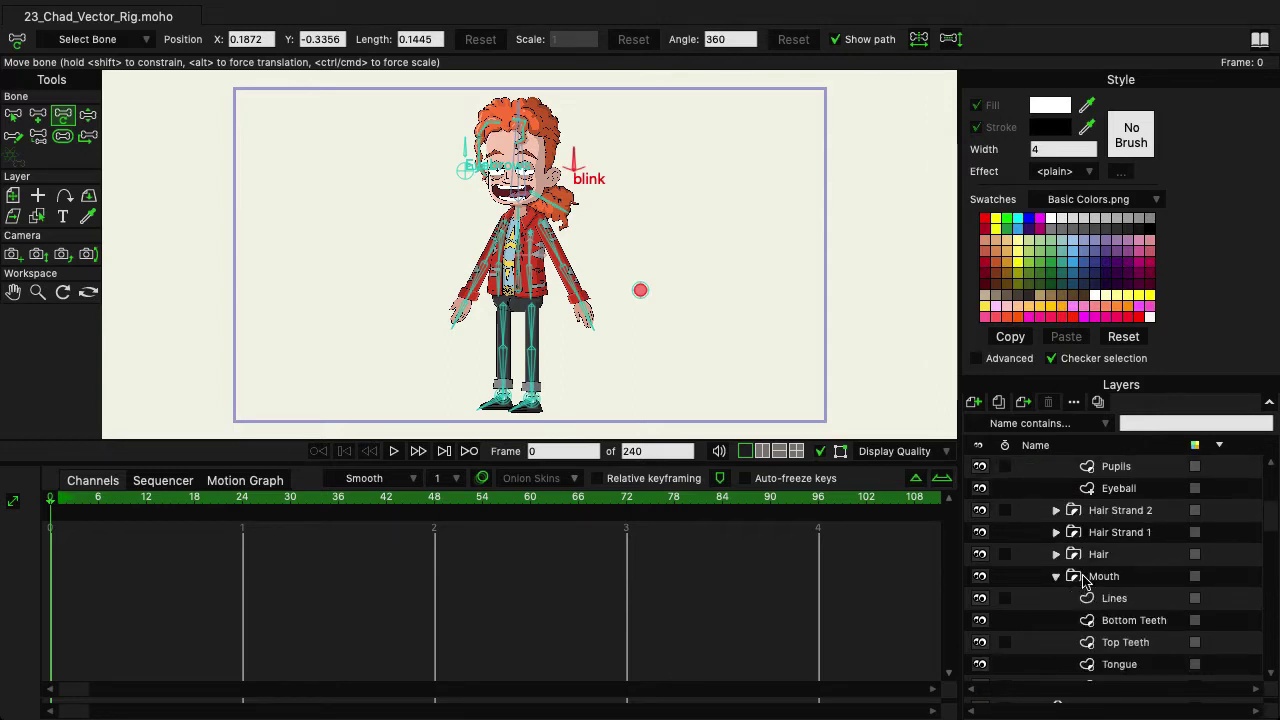
{"action": "scroll", "coordinate": [1118, 578], "scroll_direction": "down", "scroll_amount": 1}
{"action": "left_click", "coordinate": [1106, 555]}
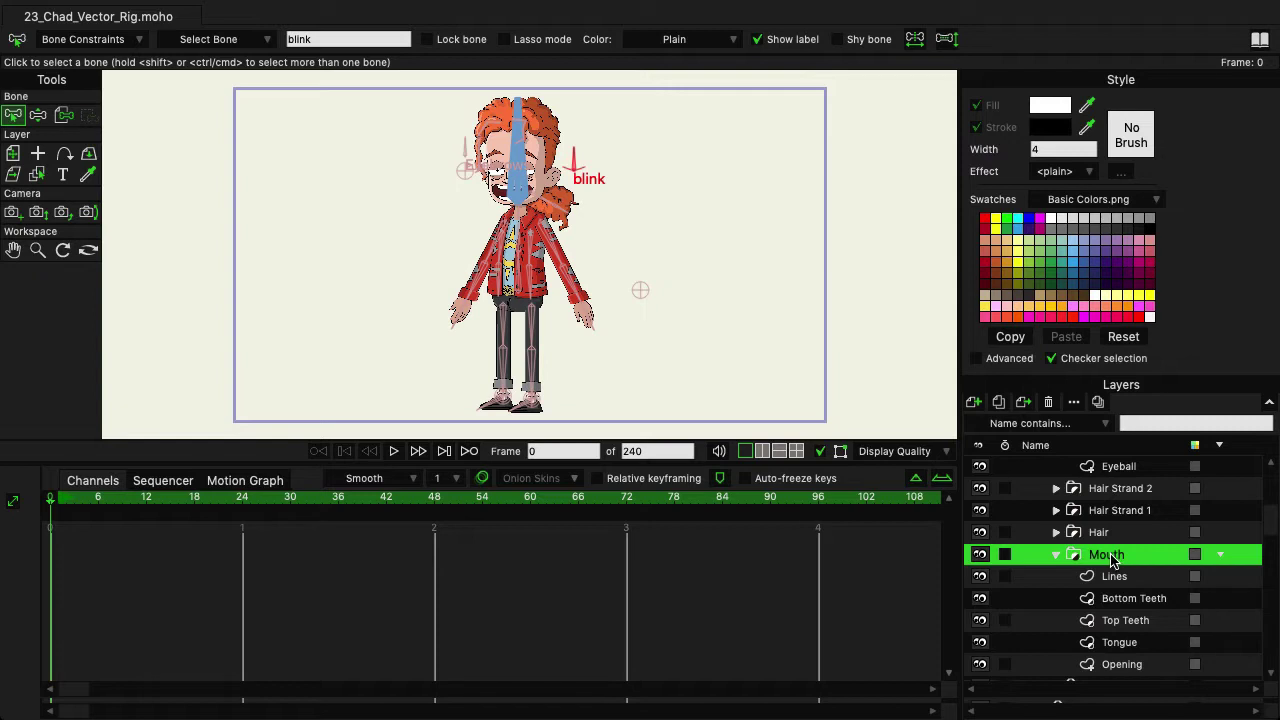
Rename the Mouth group layer to 'Ai' and collapse it
{"action": "double_click", "coordinate": [1112, 560]}
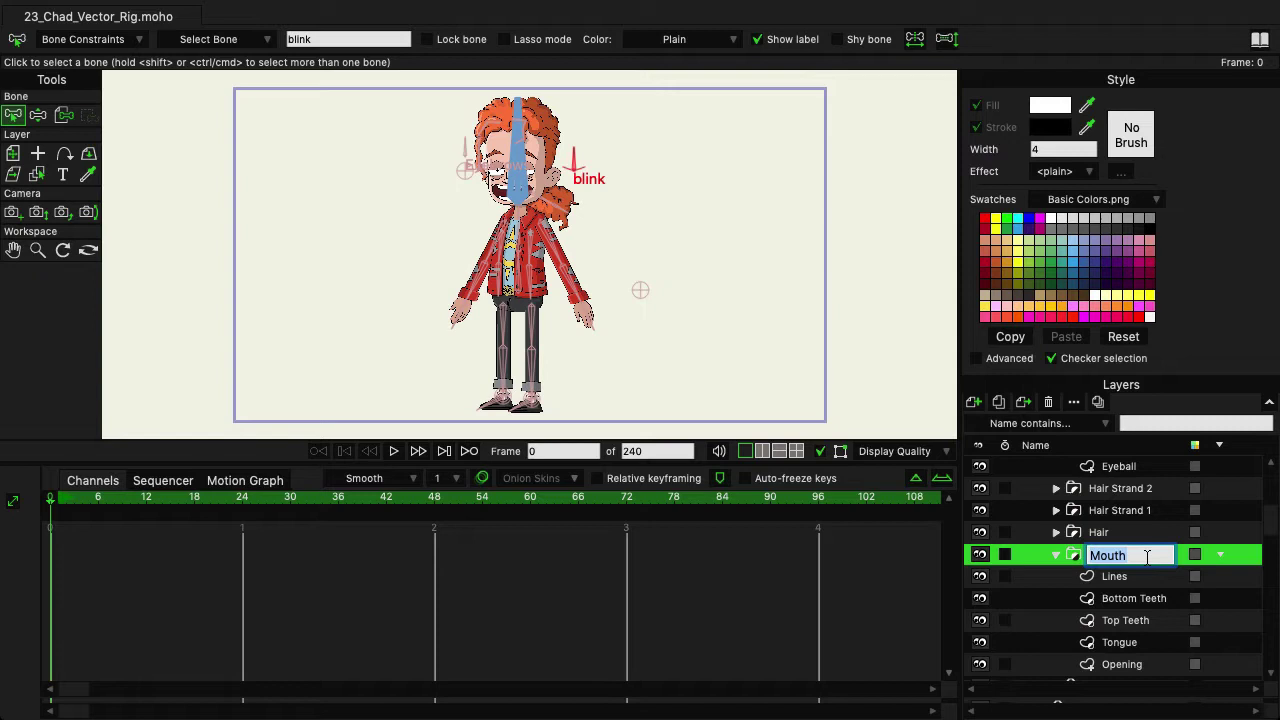
{"action": "type", "text": "Ai"}
{"action": "key", "text": "Return"}
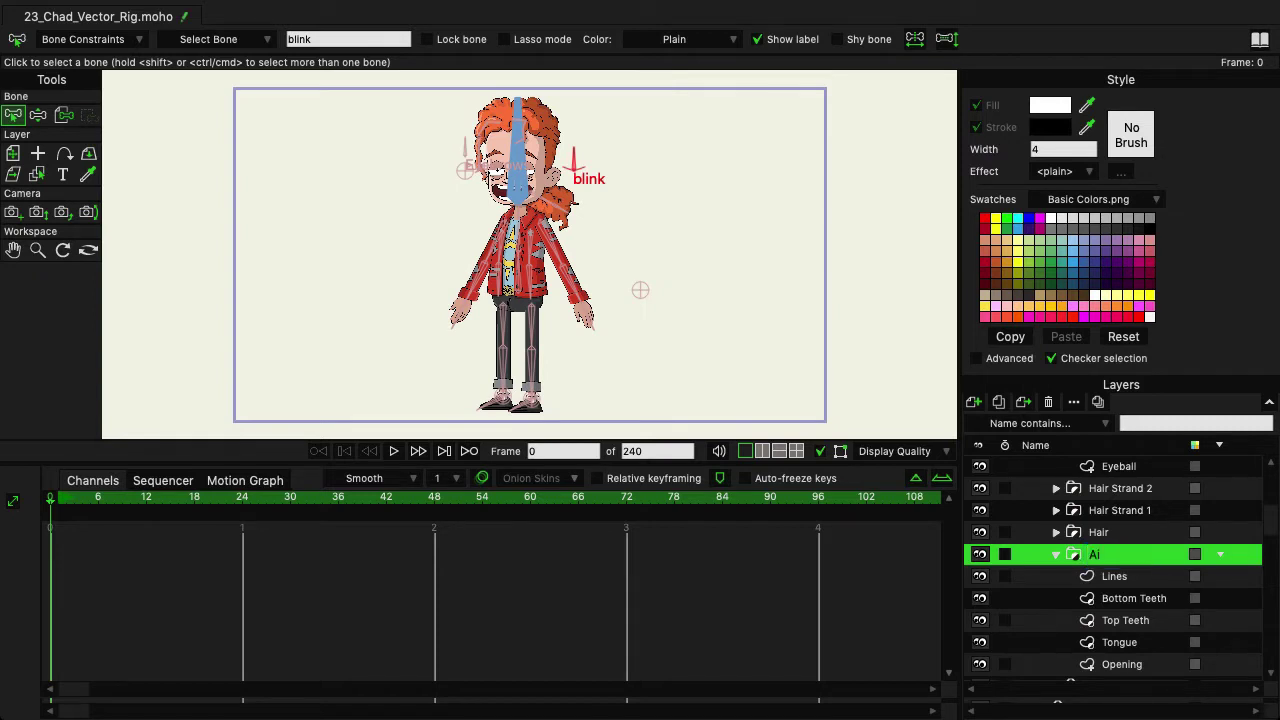
{"action": "left_click", "coordinate": [1056, 555]}
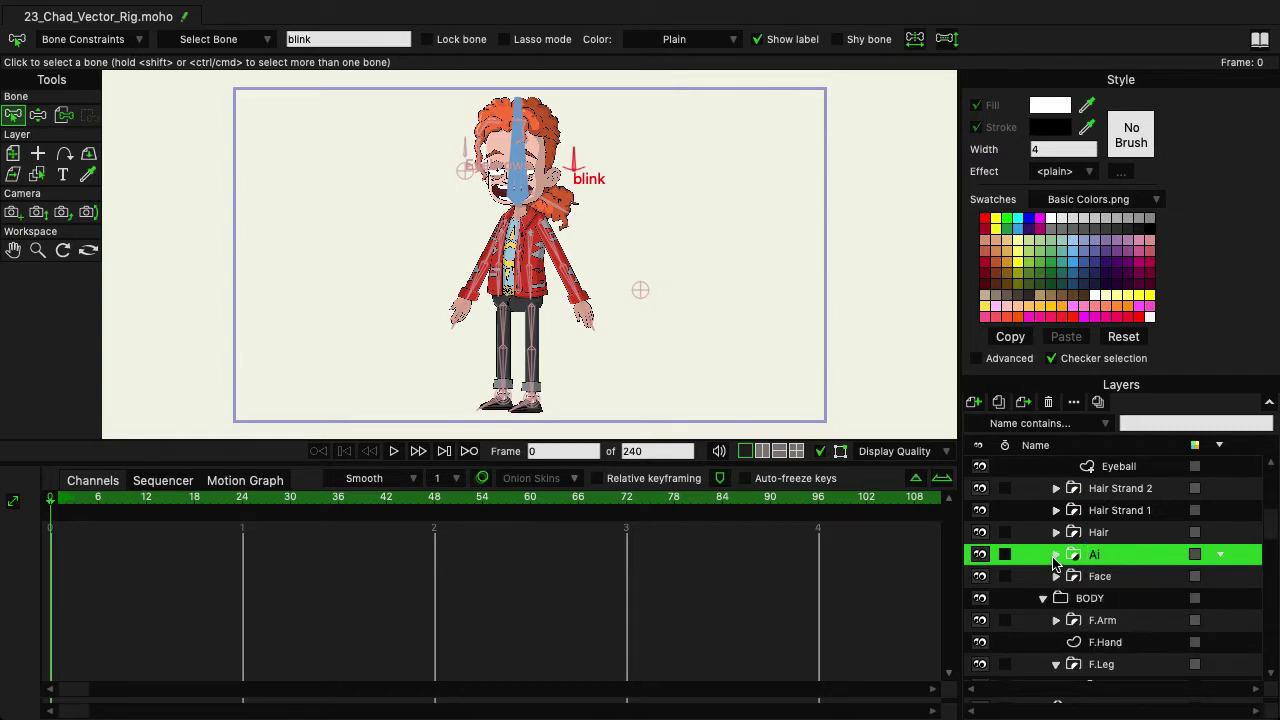
Group the Ai layer into a new group named 'Mouth', then select Ai inside it
{"action": "right_click", "coordinate": [1075, 556]}
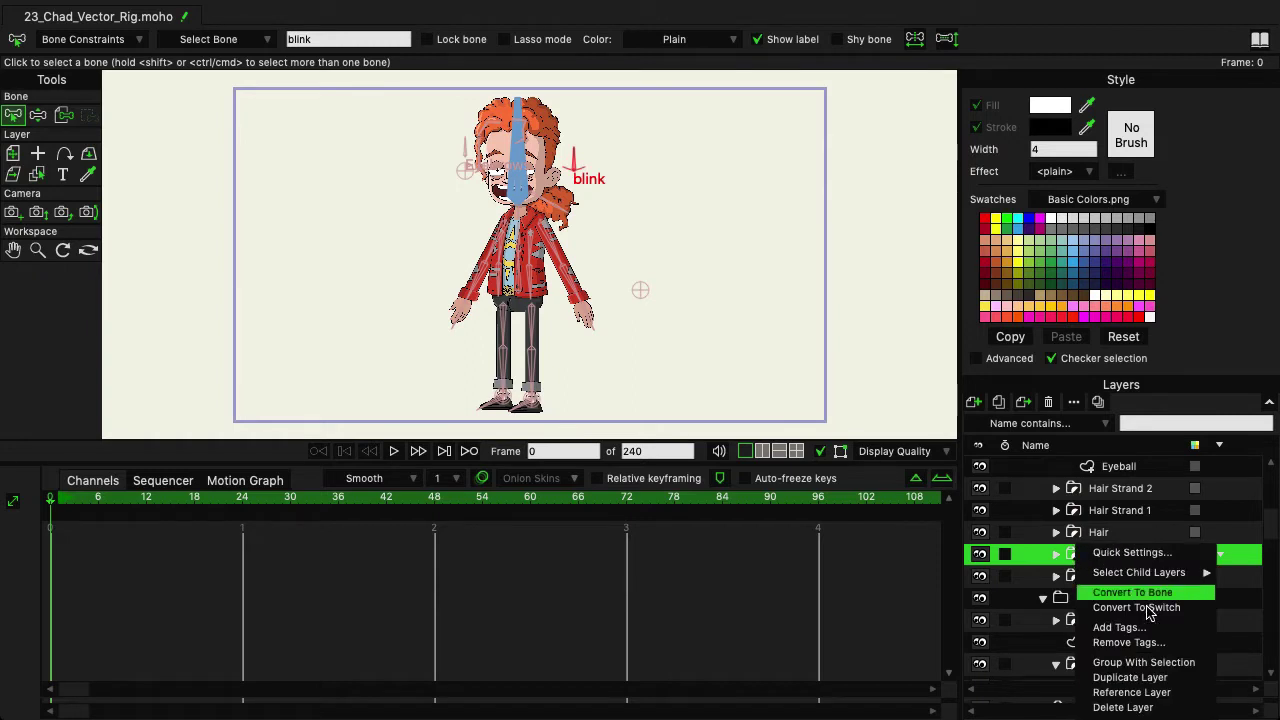
{"action": "left_click", "coordinate": [1151, 662]}
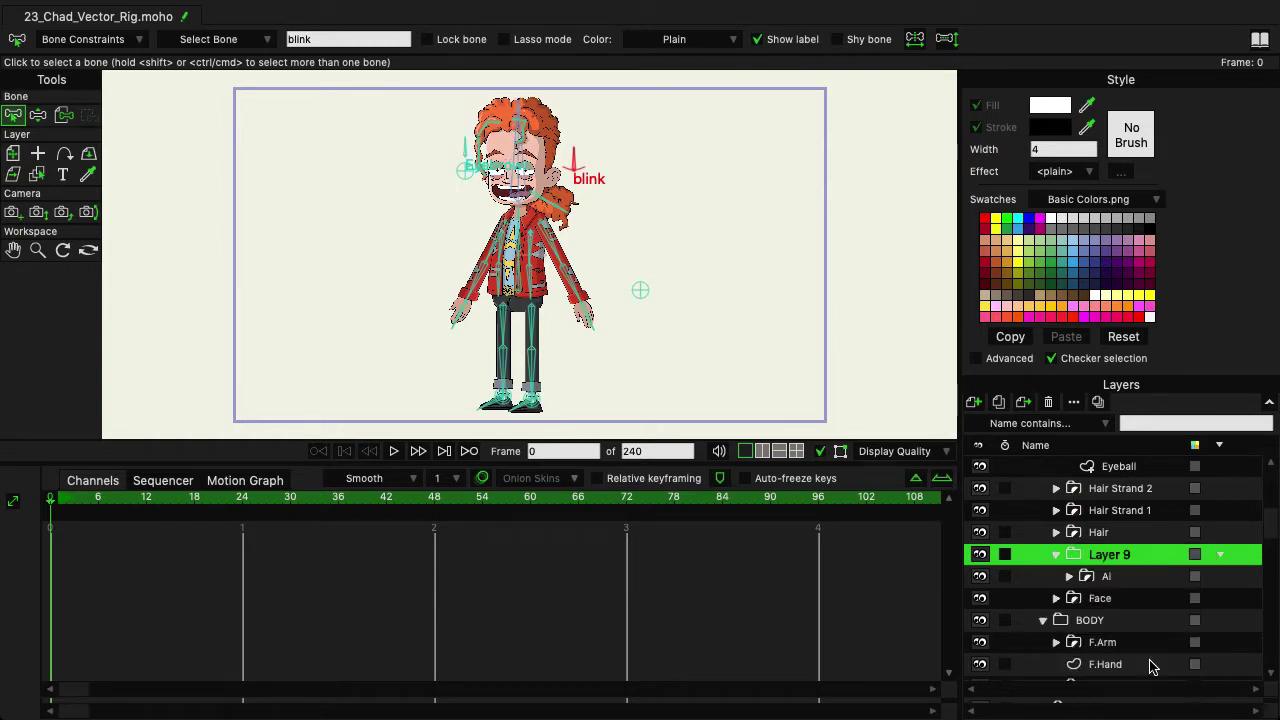
{"action": "double_click", "coordinate": [1117, 558]}
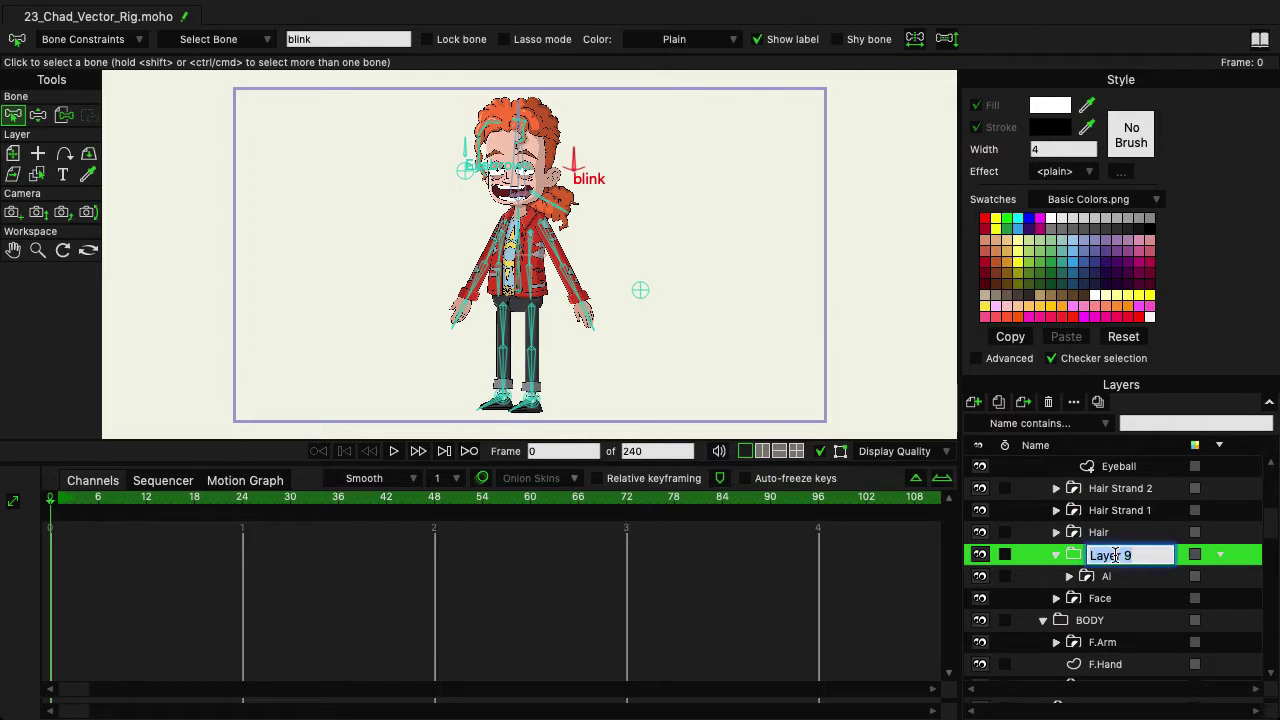
{"action": "type", "text": "Mouth"}
{"action": "key", "text": "Return"}
{"action": "left_click", "coordinate": [1097, 580]}
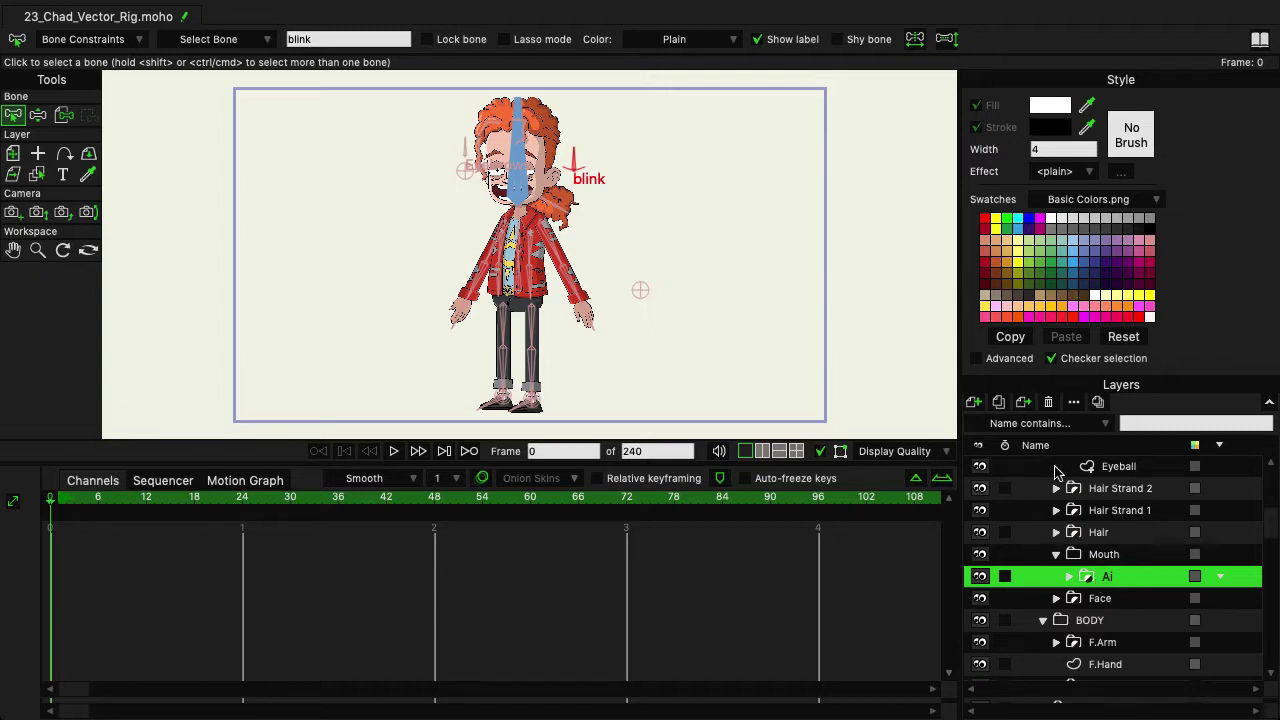
Duplicate Ai as a new layer 'Ee', hide Ai, and expand Ee's parts
{"action": "left_click", "coordinate": [998, 403]}
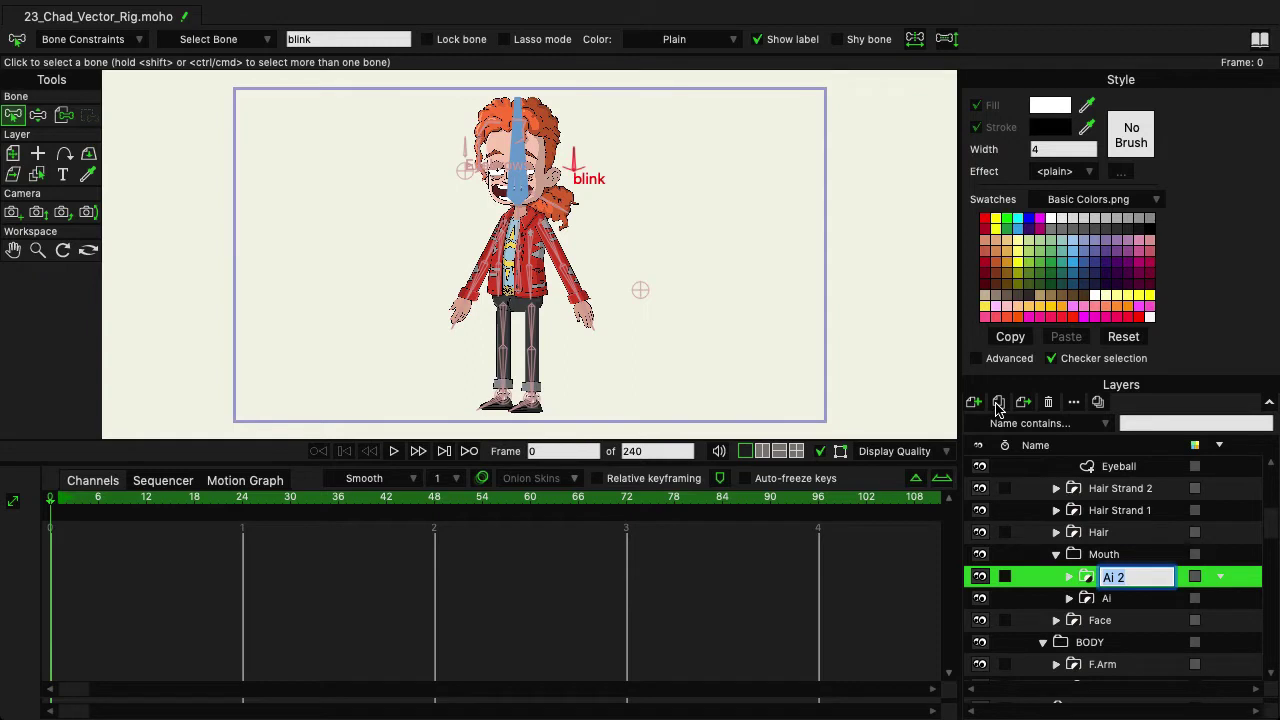
{"action": "type", "text": "Ee"}
{"action": "key", "text": "Return"}
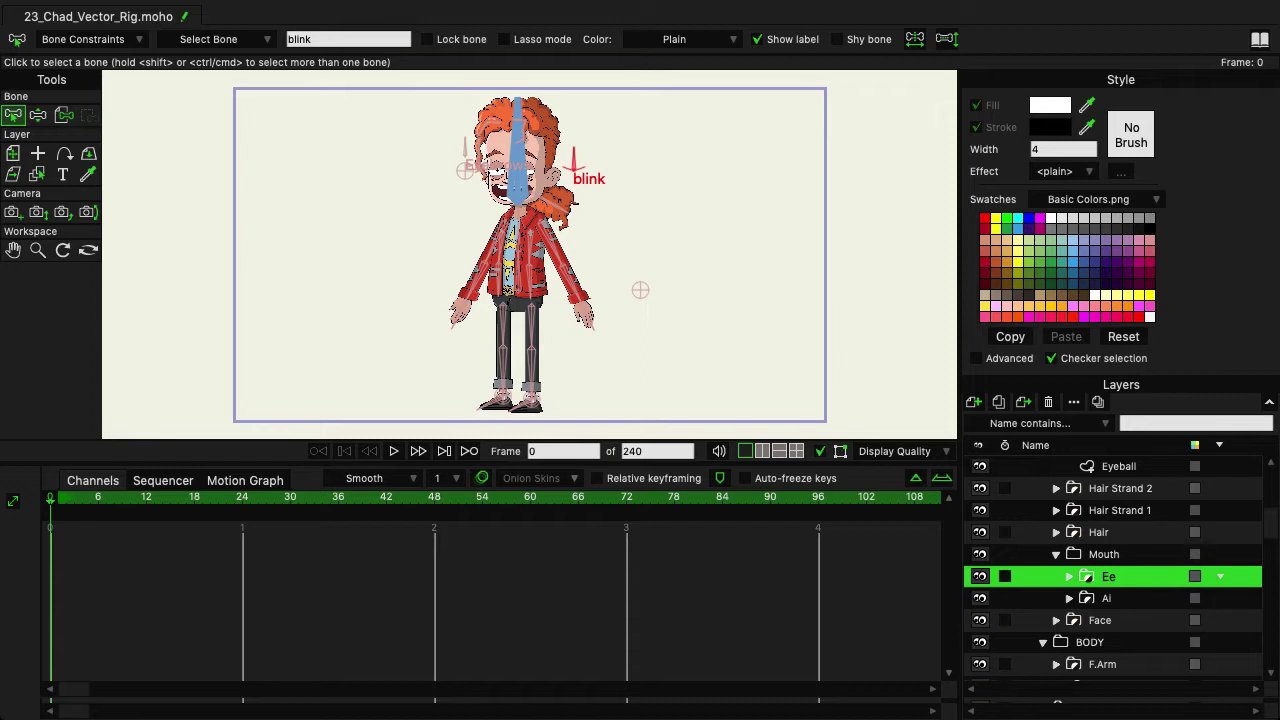
{"action": "left_click", "coordinate": [980, 599]}
{"action": "scroll", "coordinate": [935, 232], "scroll_direction": "up", "scroll_amount": 5}
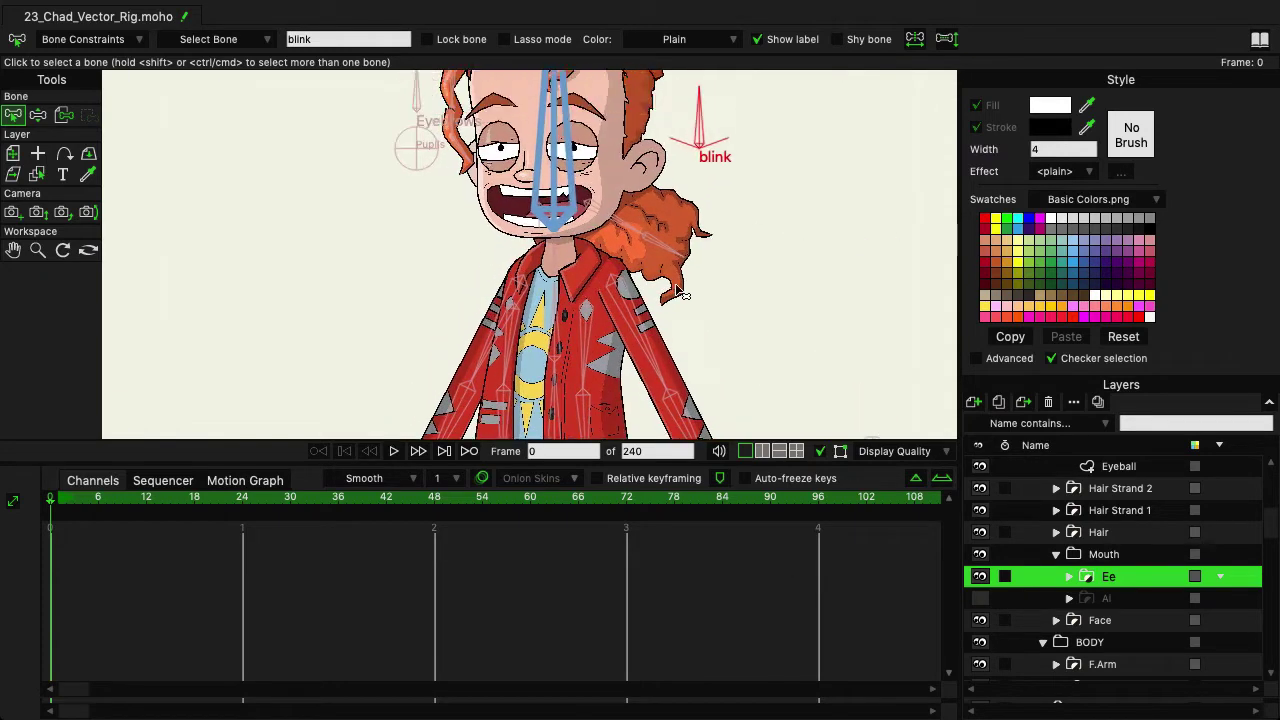
{"action": "scroll", "coordinate": [678, 292], "scroll_direction": "up", "scroll_amount": 3}
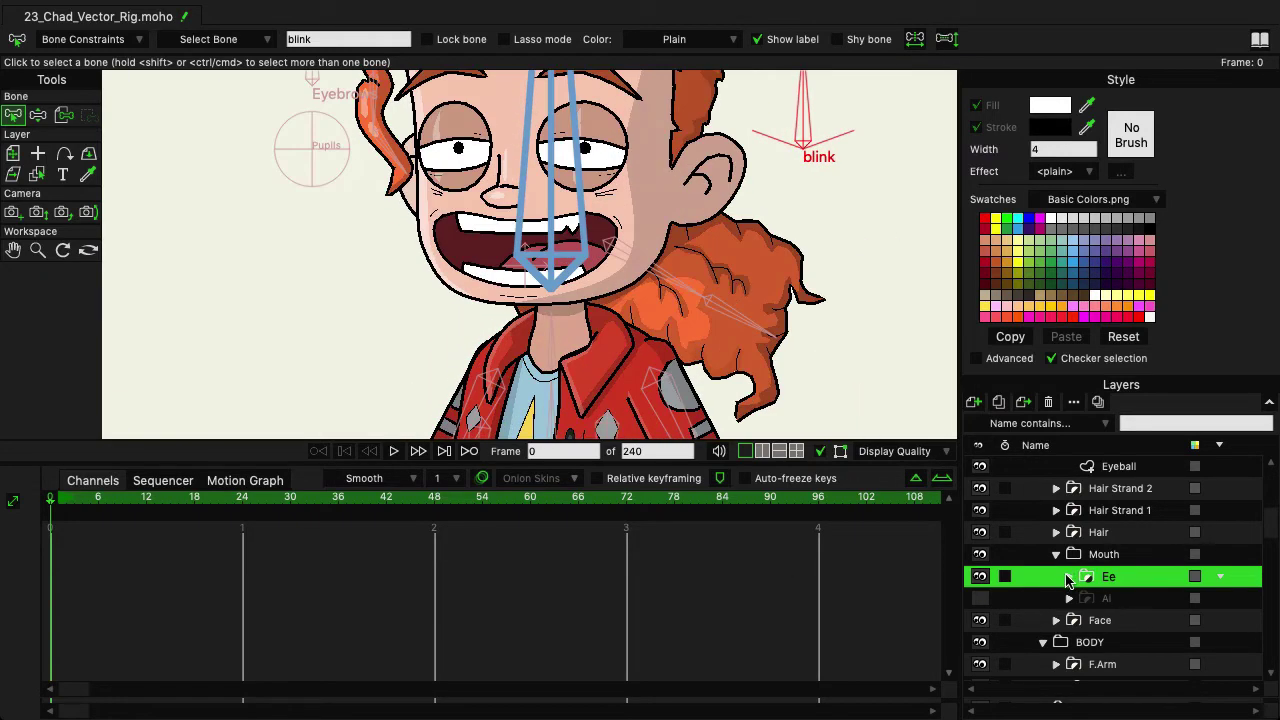
{"action": "left_click", "coordinate": [1068, 577]}
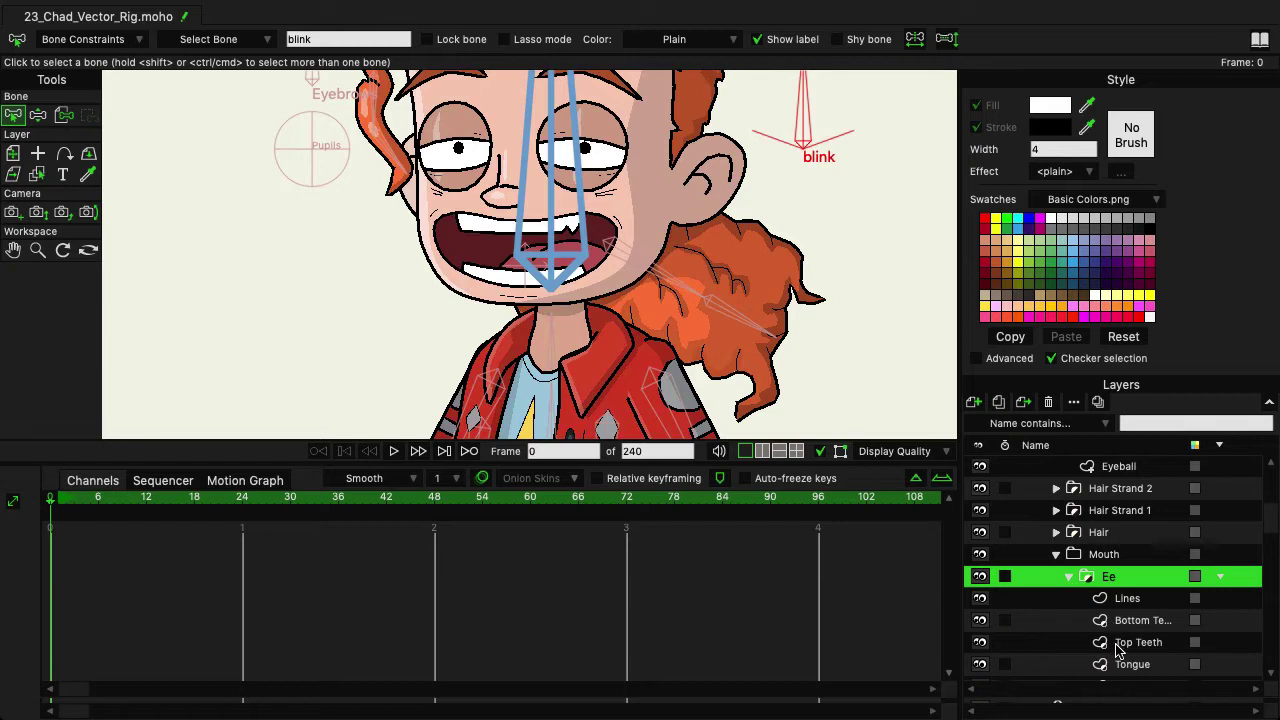
{"action": "scroll", "coordinate": [1118, 650], "scroll_direction": "down", "scroll_amount": 2}
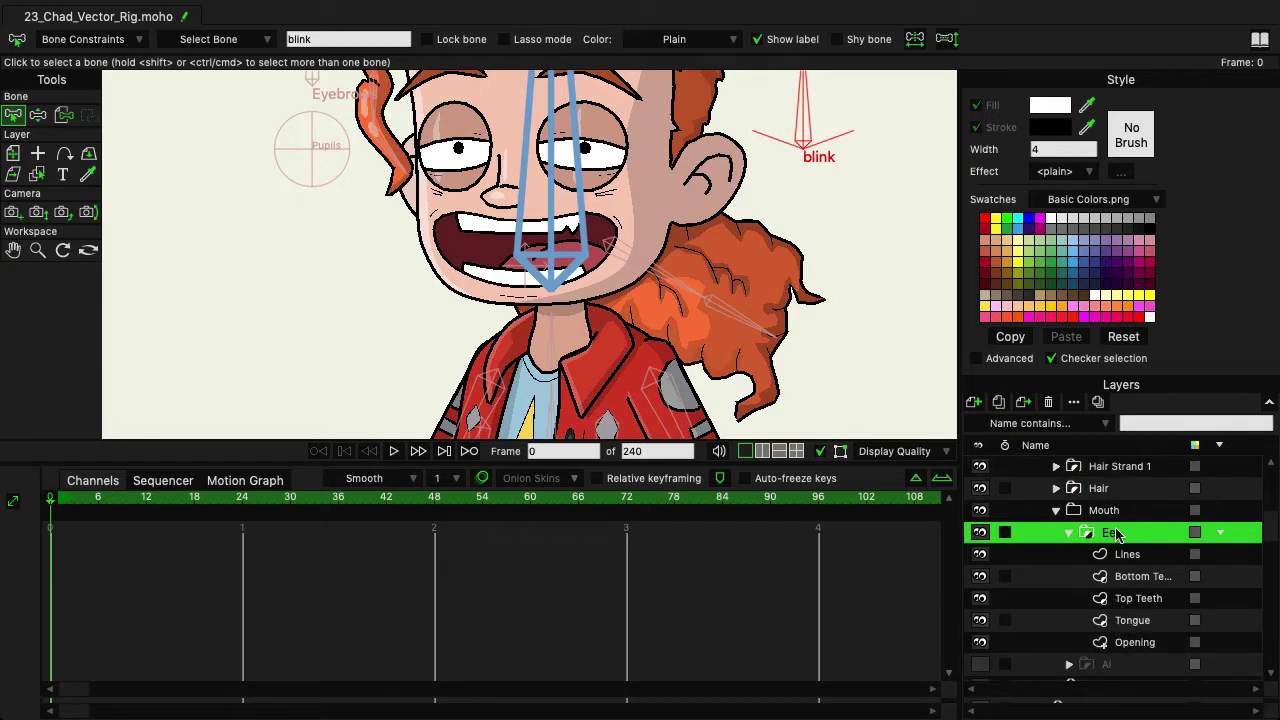
Flatten the Ee mouth Opening by pulling its lower-lip points up with Transform Points
{"action": "left_click", "coordinate": [1136, 645]}
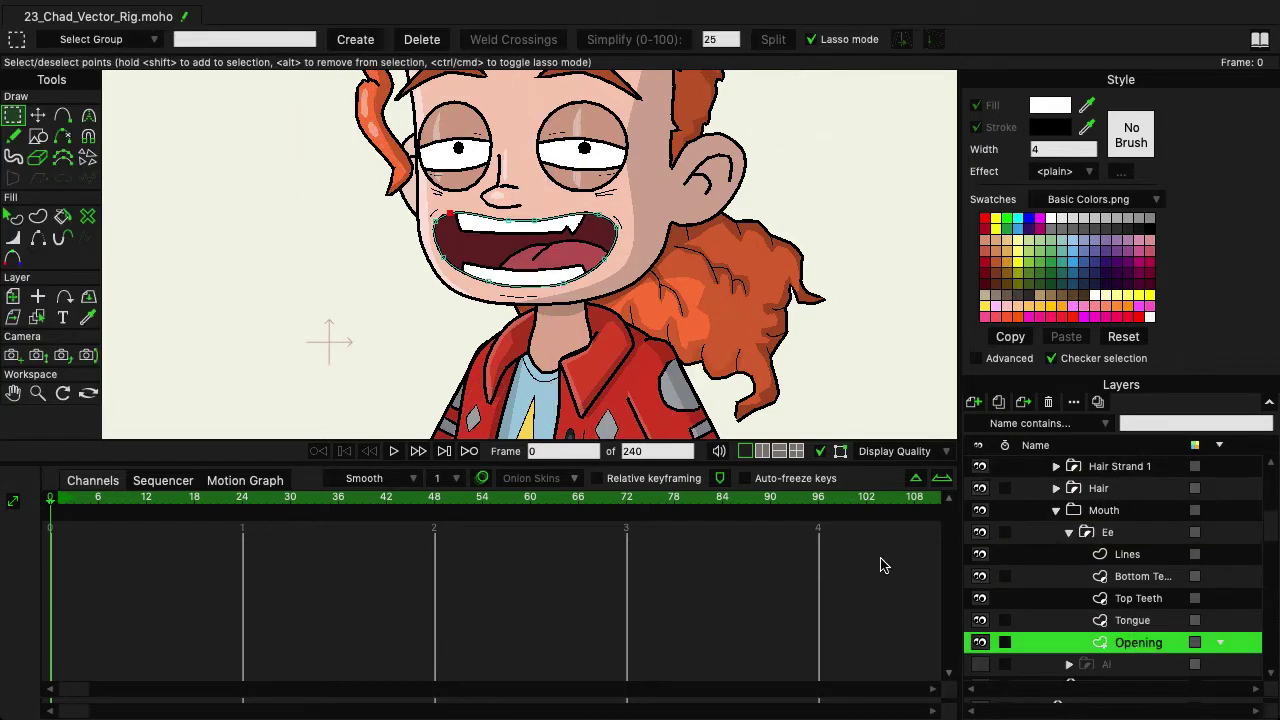
{"action": "left_click", "coordinate": [38, 116]}
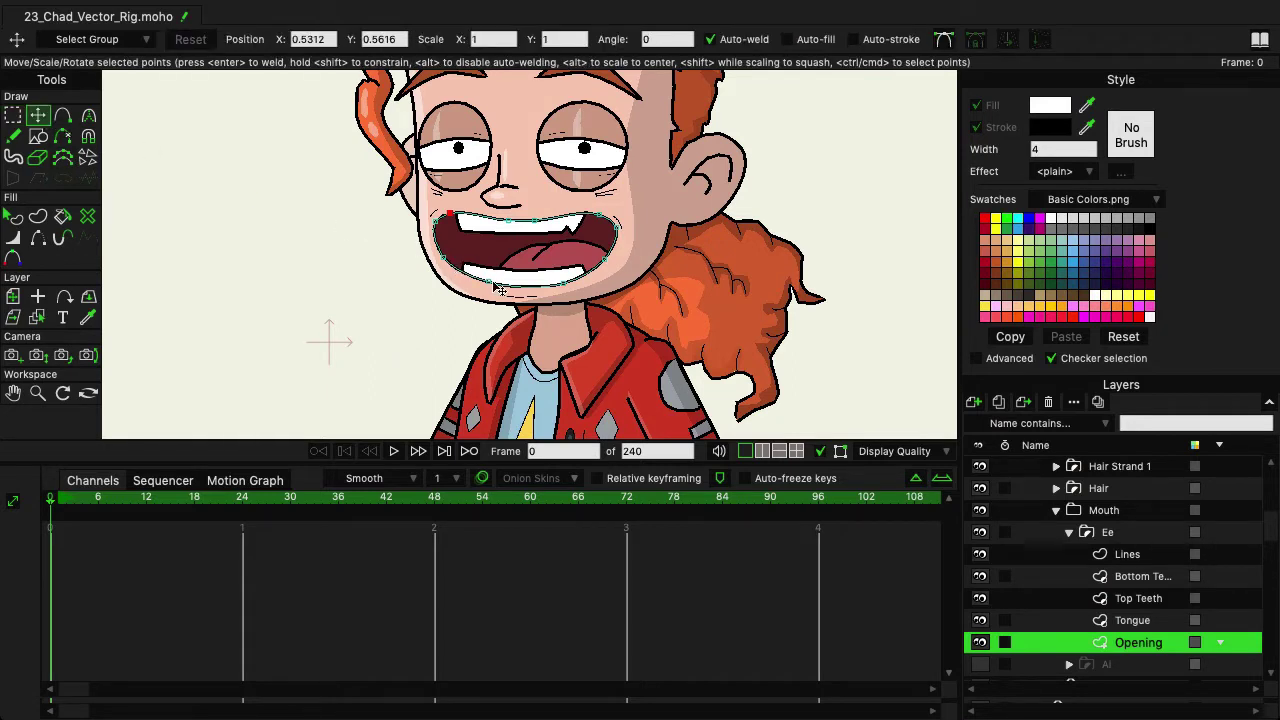
{"action": "left_click_drag", "start_coordinate": [498, 288], "coordinate": [445, 248]}
{"action": "left_click", "coordinate": [443, 243]}
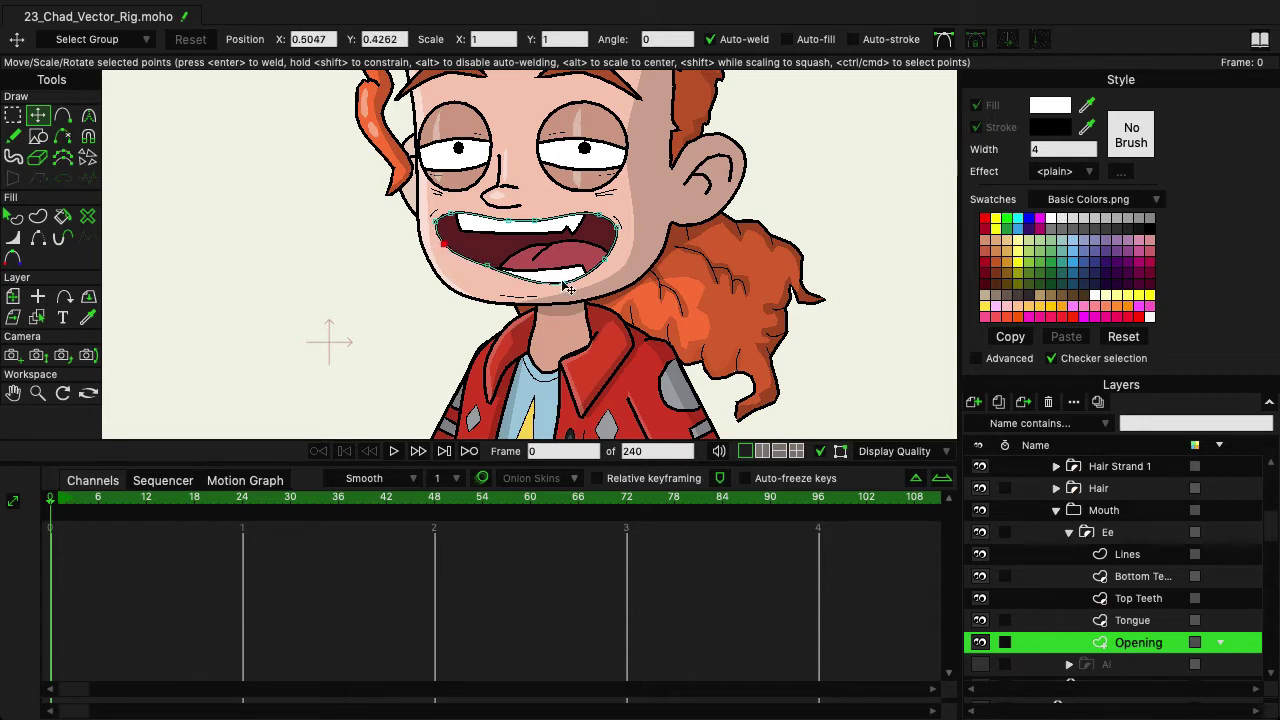
{"action": "left_click_drag", "start_coordinate": [566, 287], "coordinate": [565, 268]}
{"action": "left_click", "coordinate": [608, 257]}
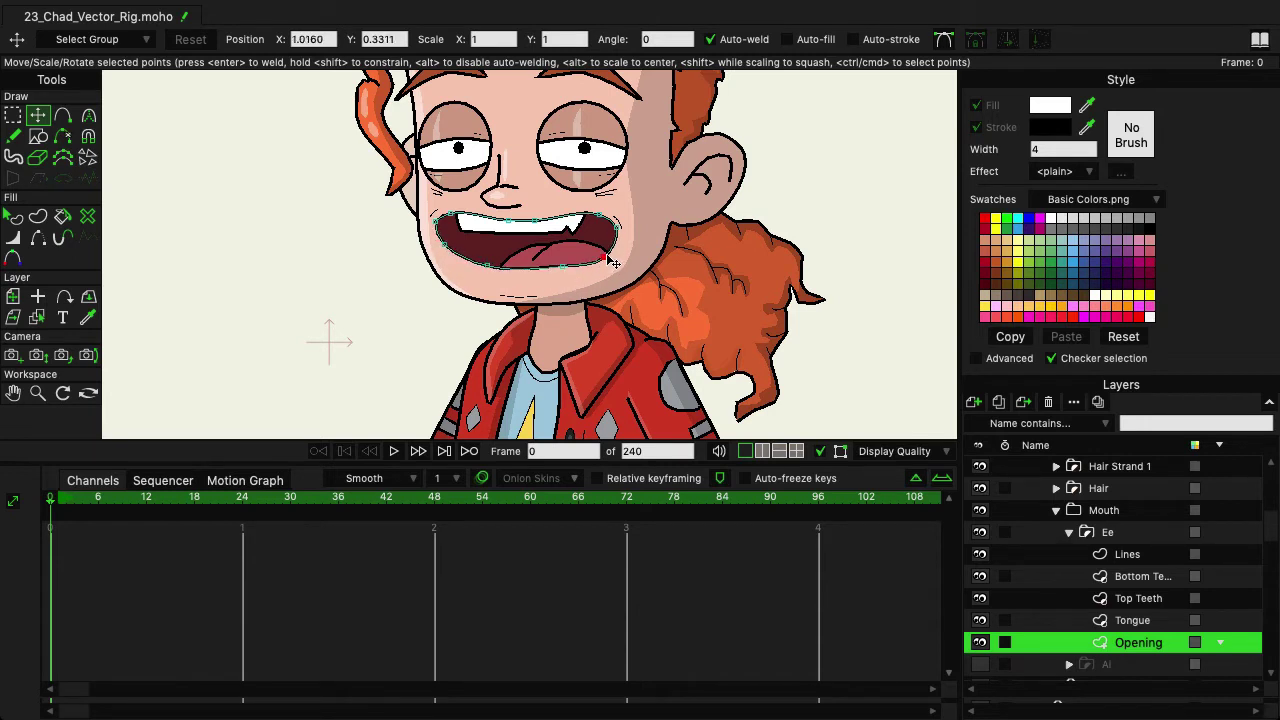
{"action": "left_click", "coordinate": [562, 266]}
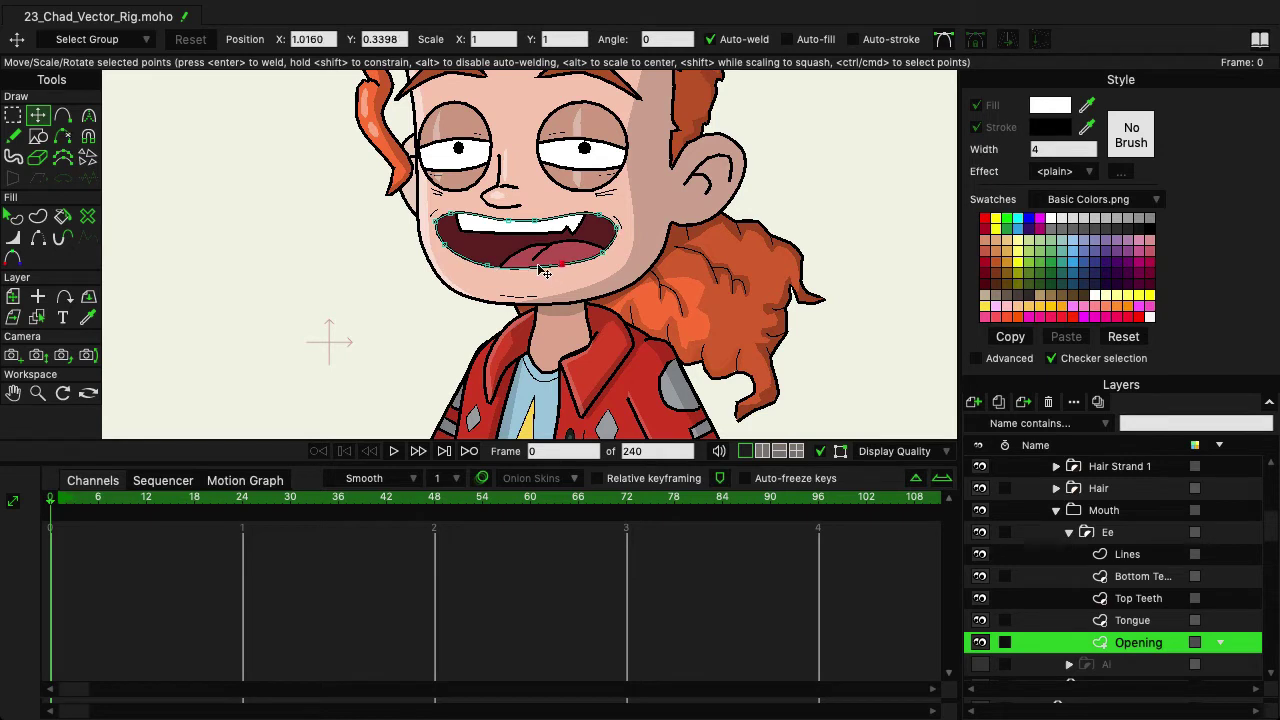
{"action": "left_click", "coordinate": [492, 268]}
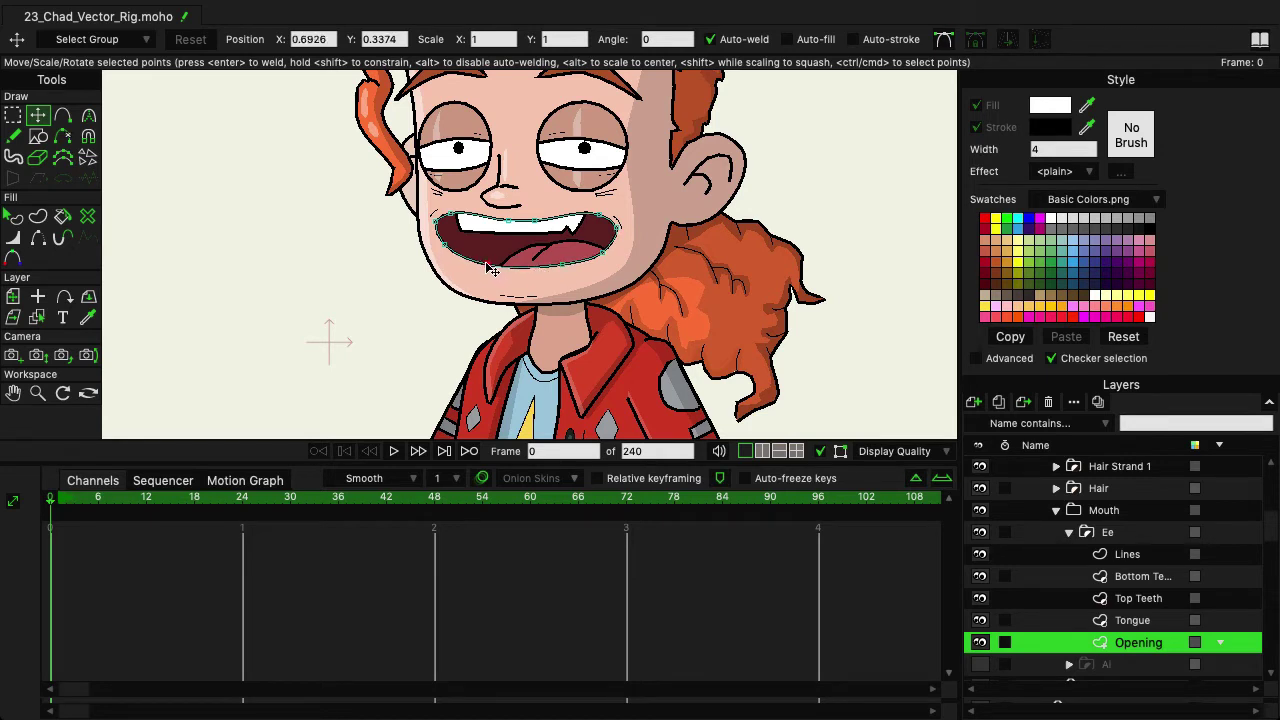
{"action": "mouse_move", "coordinate": [492, 270]}
{"action": "left_mouse_down"}
{"action": "mouse_move", "coordinate": [522, 286]}
{"action": "mouse_move", "coordinate": [478, 273]}
{"action": "left_mouse_up"}
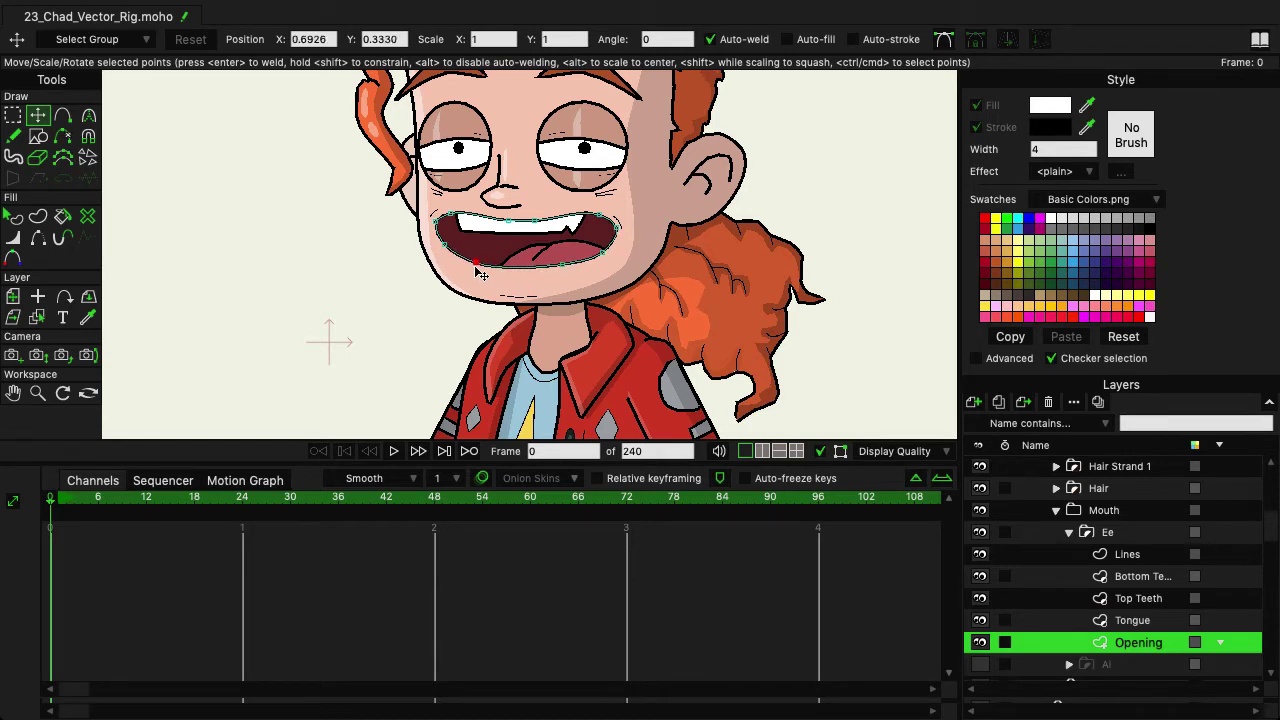
Move all Bottom Teeth points up to sit under the raised lip
{"action": "left_click", "coordinate": [1143, 579]}
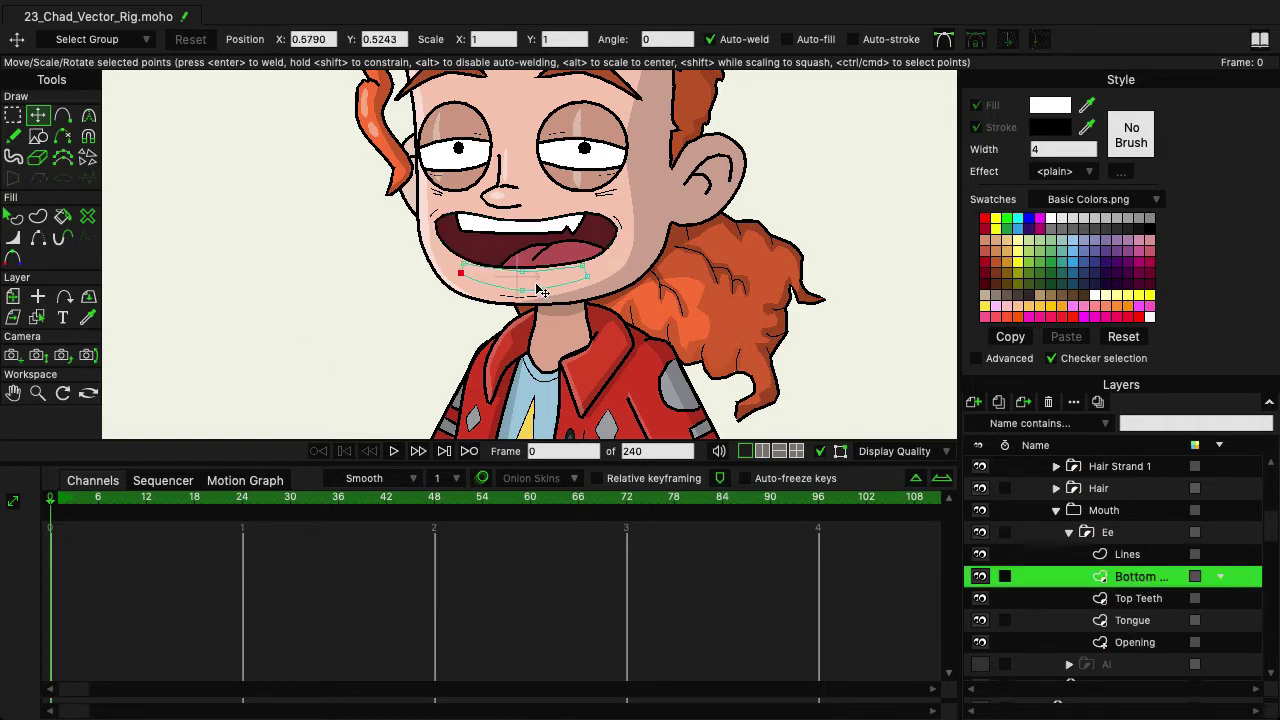
{"action": "key", "text": "ctrl+a"}
{"action": "left_click_drag", "start_coordinate": [537, 290], "coordinate": [537, 271]}
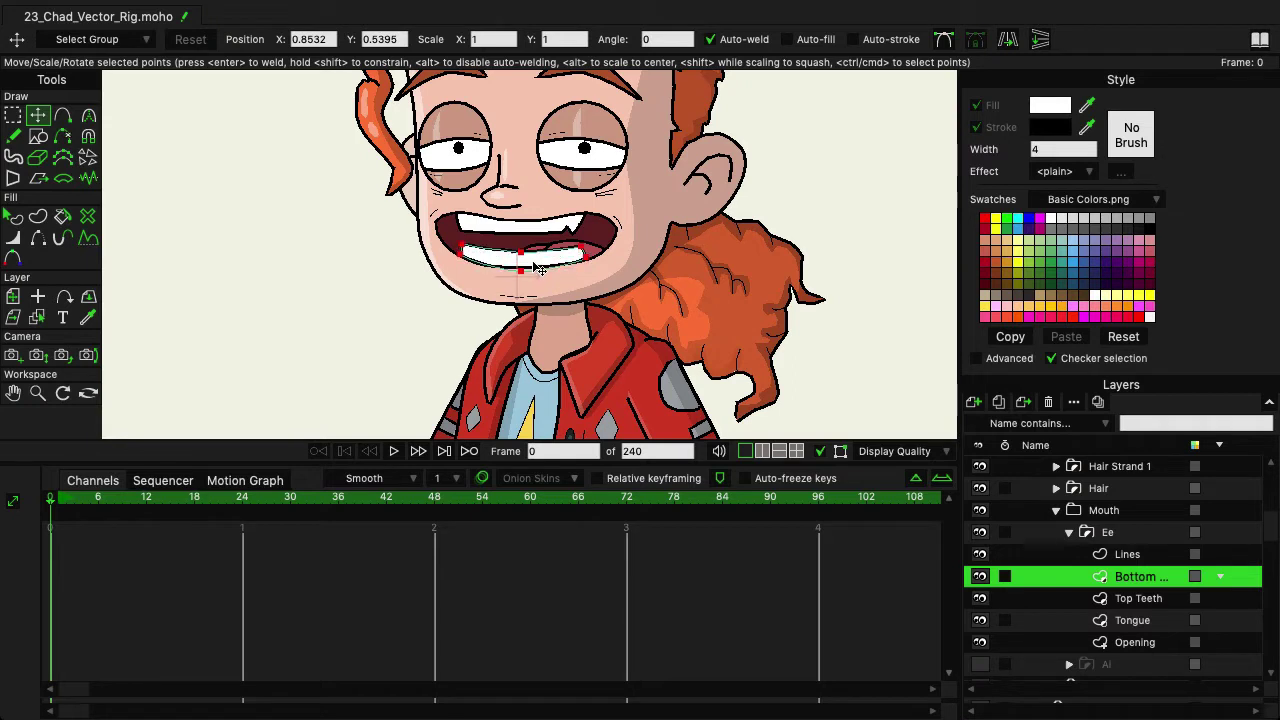
{"action": "left_click", "coordinate": [537, 271]}
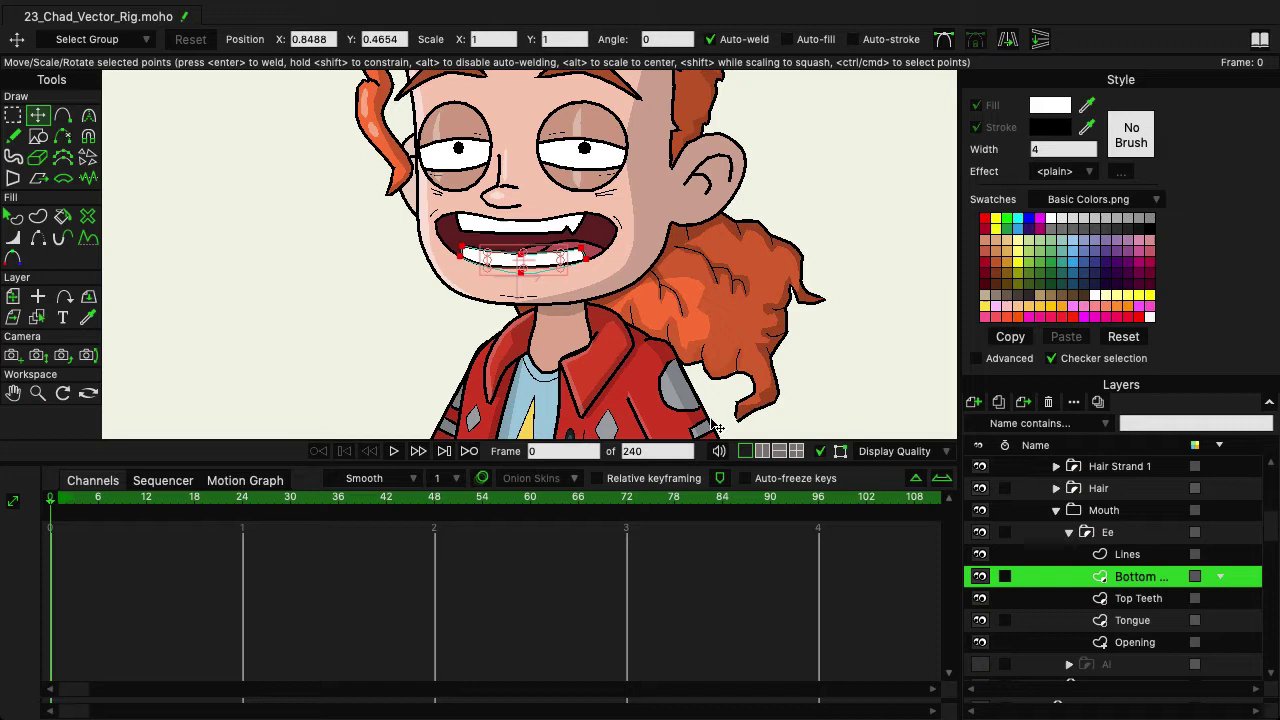
Collapse Ee, toggle Ai and Ee visibility to compare, leaving Ai hidden and Ee selected
{"action": "left_click", "coordinate": [1068, 535]}
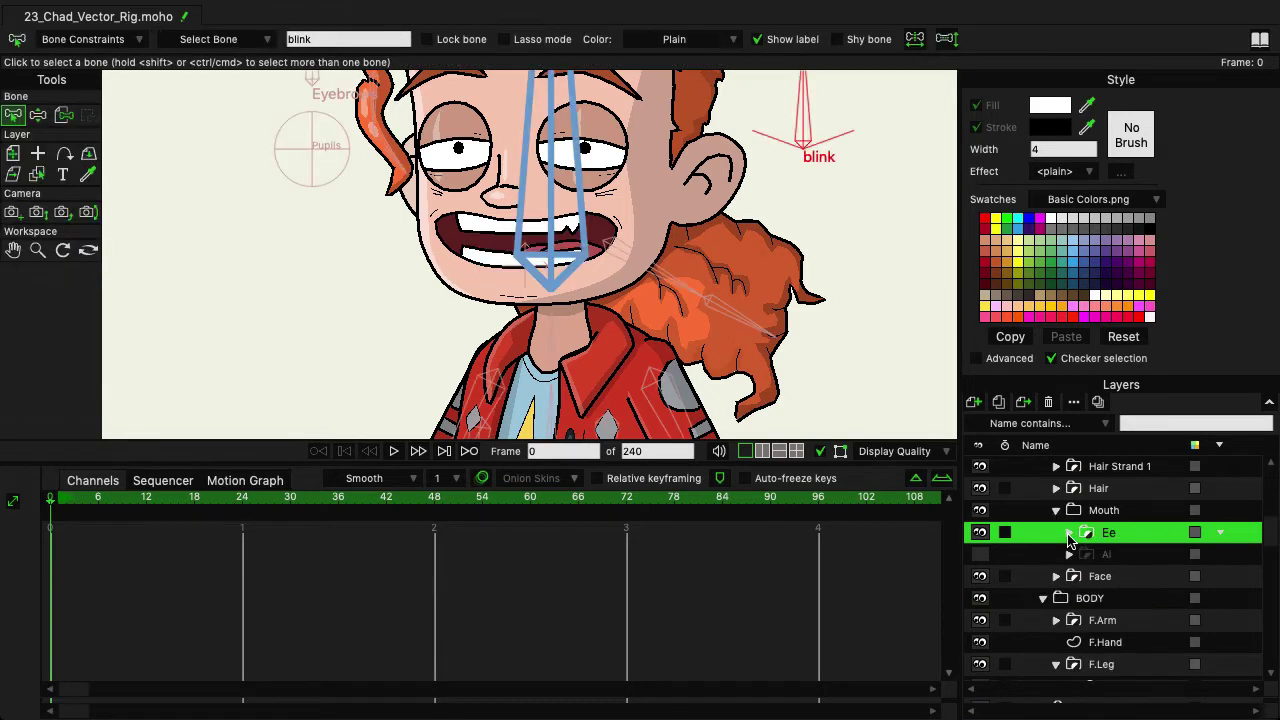
{"action": "left_click", "coordinate": [980, 555]}
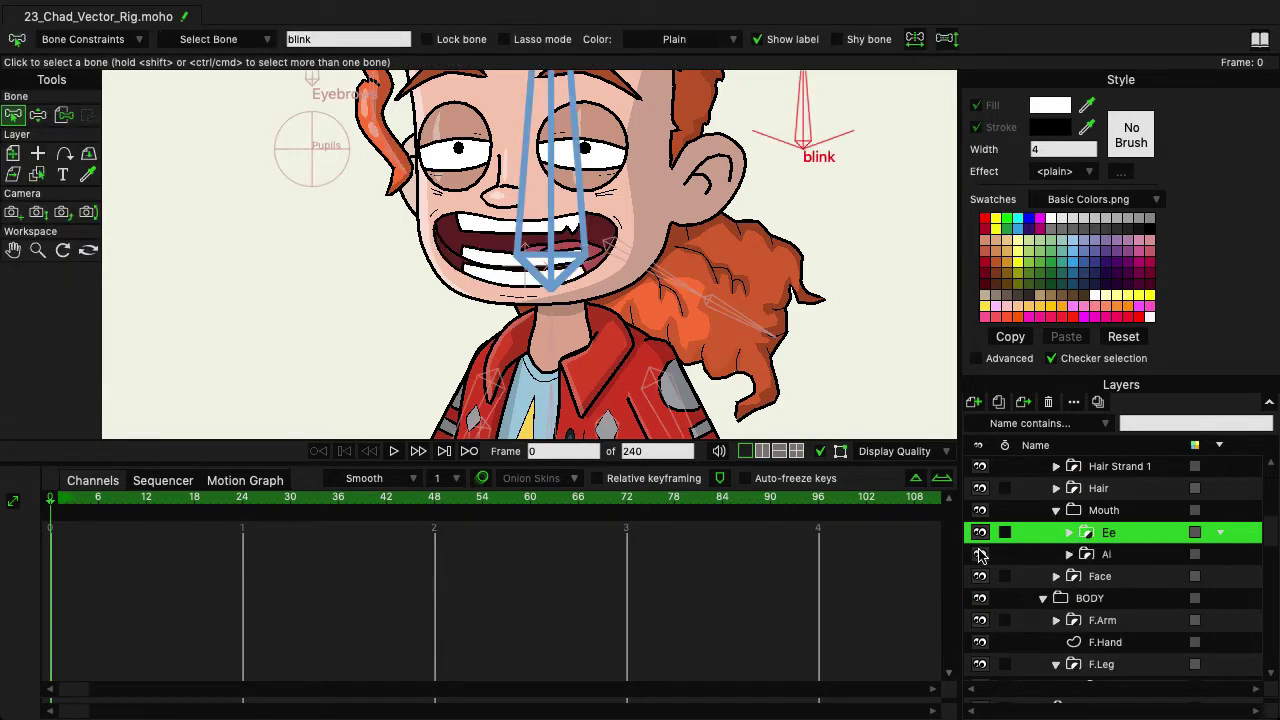
{"action": "left_click", "coordinate": [1133, 555]}
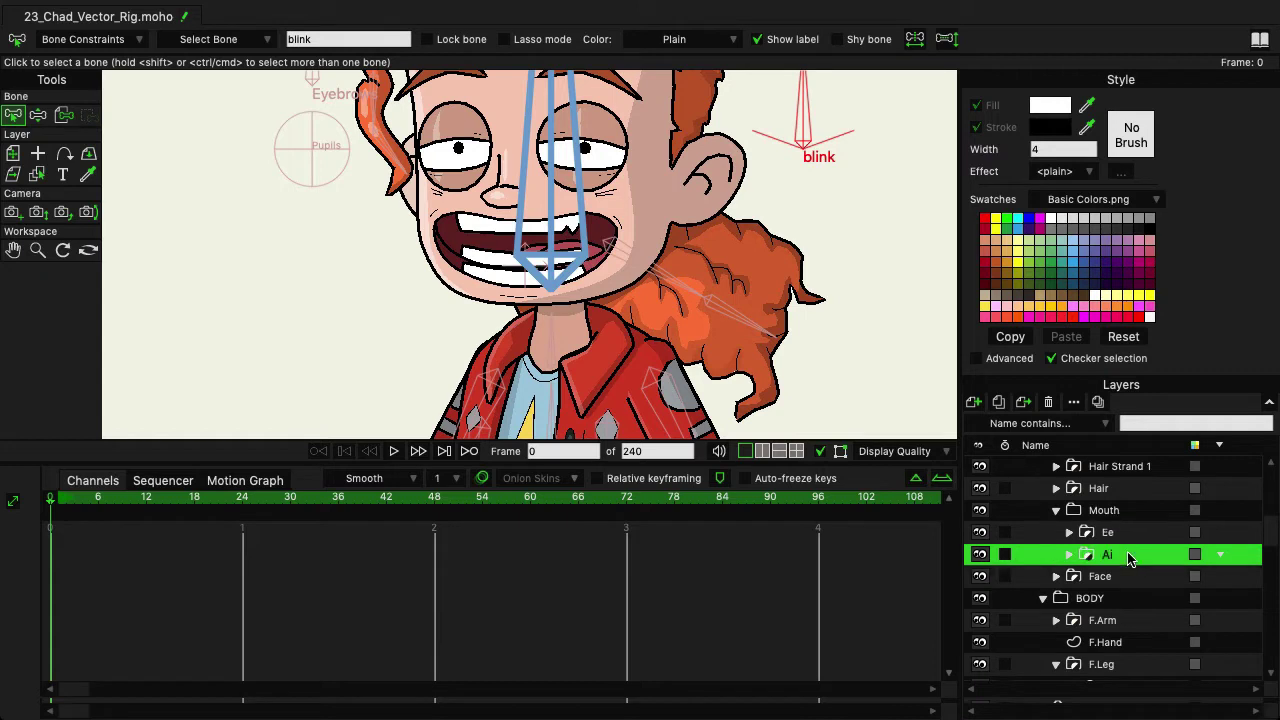
{"action": "left_click", "coordinate": [980, 555]}
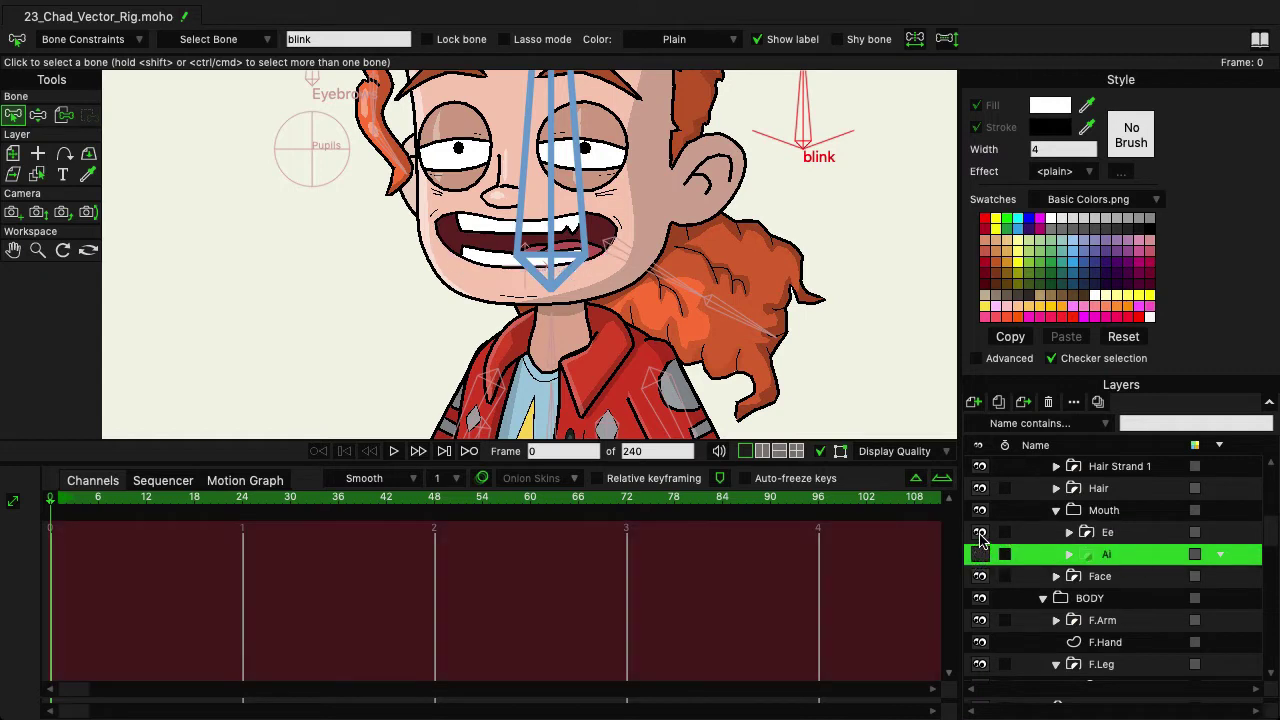
{"action": "left_click", "coordinate": [980, 532]}
{"action": "left_click", "coordinate": [980, 554]}
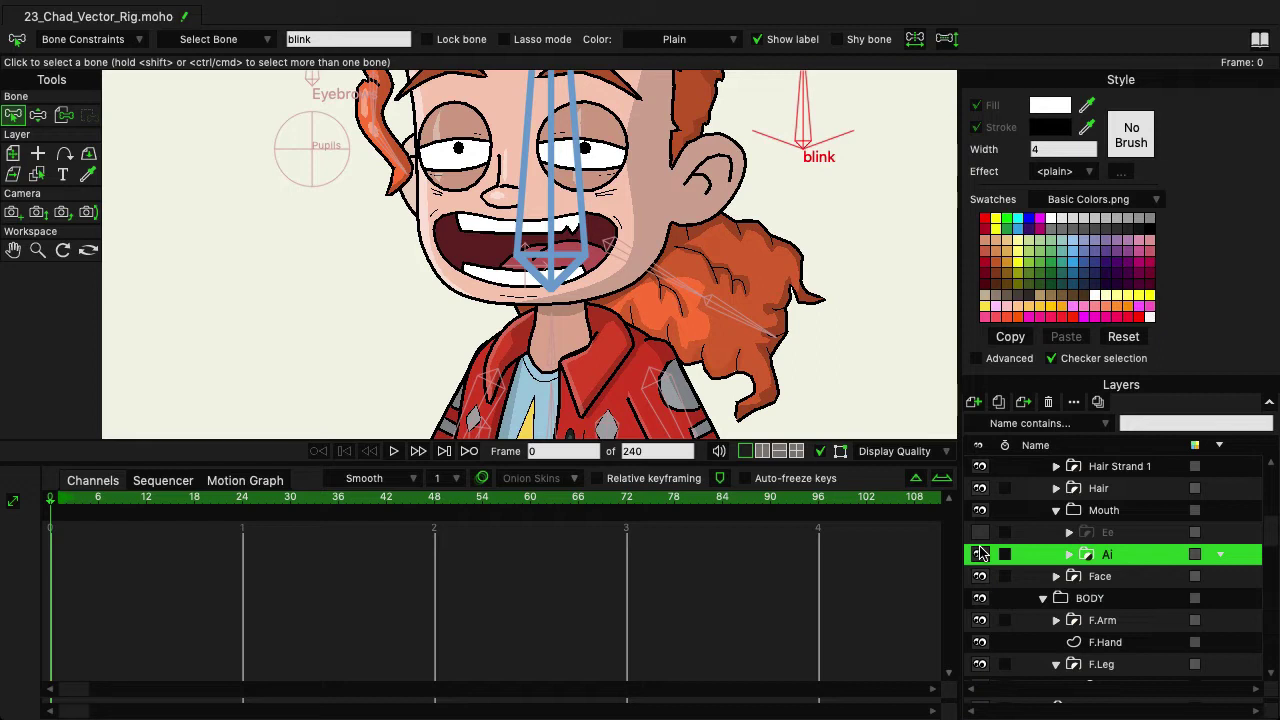
{"action": "left_click", "coordinate": [980, 532]}
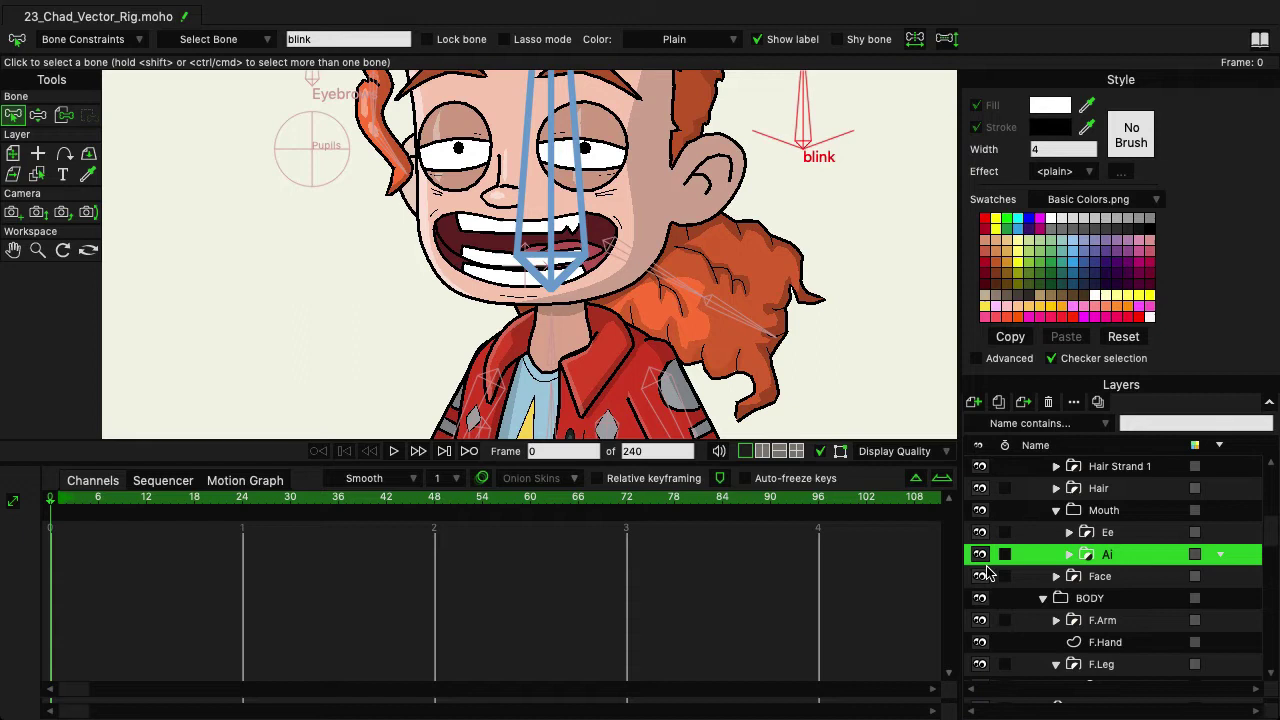
{"action": "left_click", "coordinate": [980, 554]}
{"action": "left_click", "coordinate": [1127, 535]}
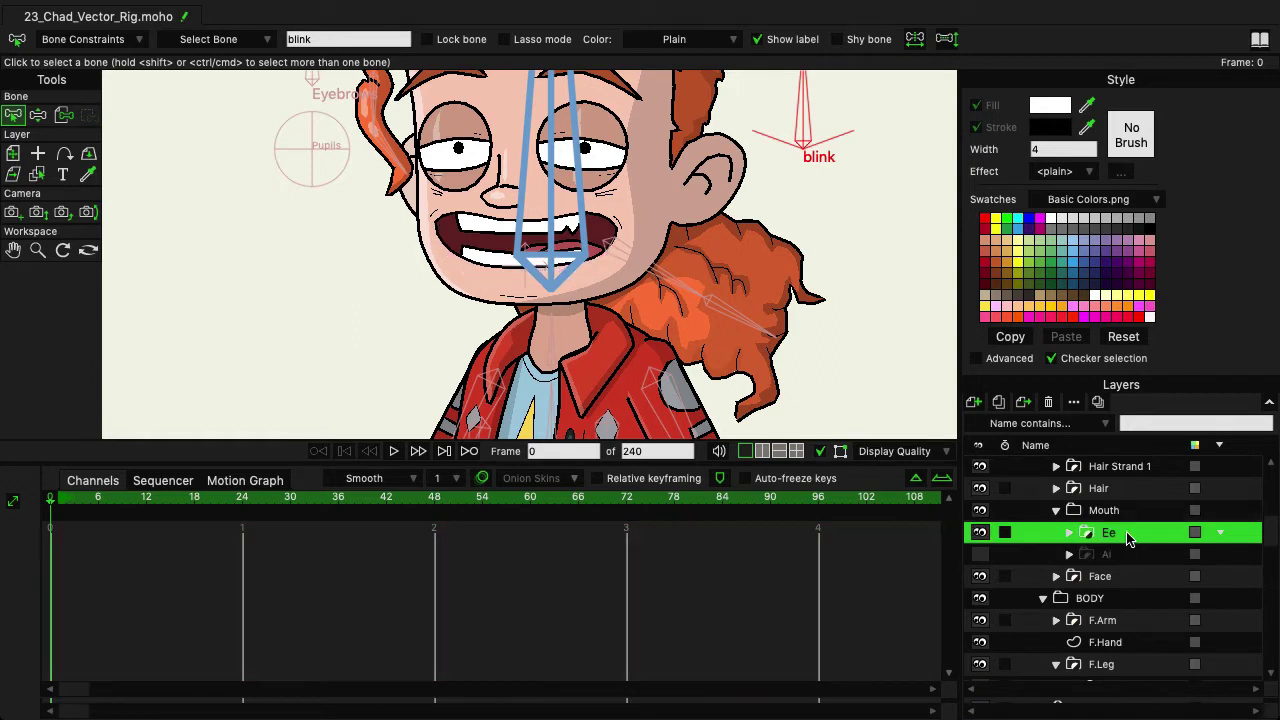
Duplicate Ee as a new pose 'Etc', hide Ee, and expand Etc's parts
{"action": "left_click", "coordinate": [998, 401]}
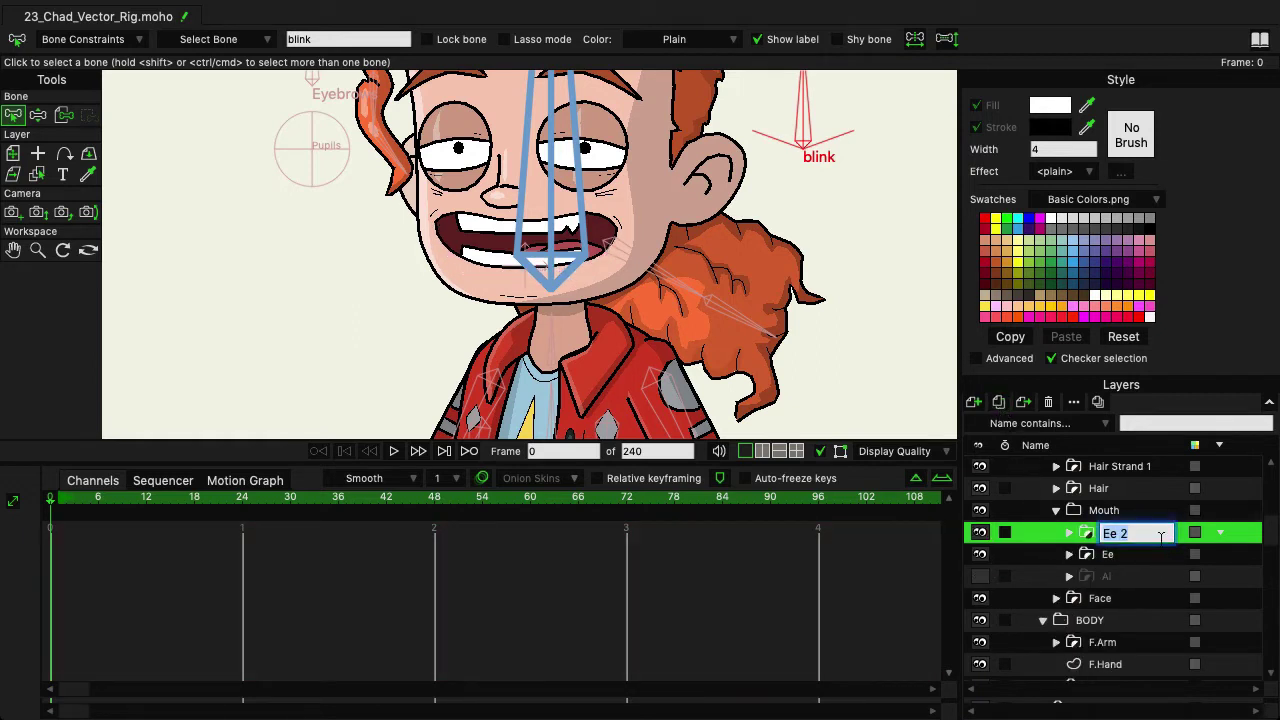
{"action": "type", "text": "Etc"}
{"action": "key", "text": "Return"}
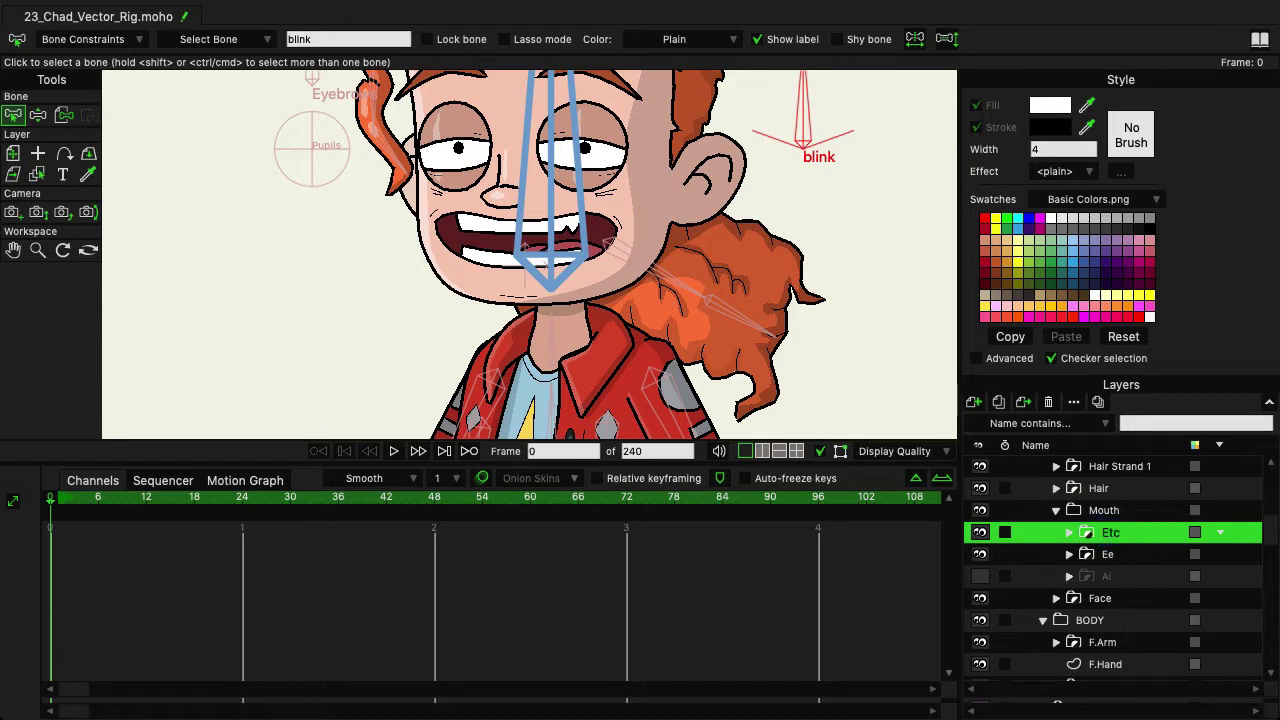
{"action": "left_click", "coordinate": [980, 556]}
{"action": "left_click", "coordinate": [1068, 533]}
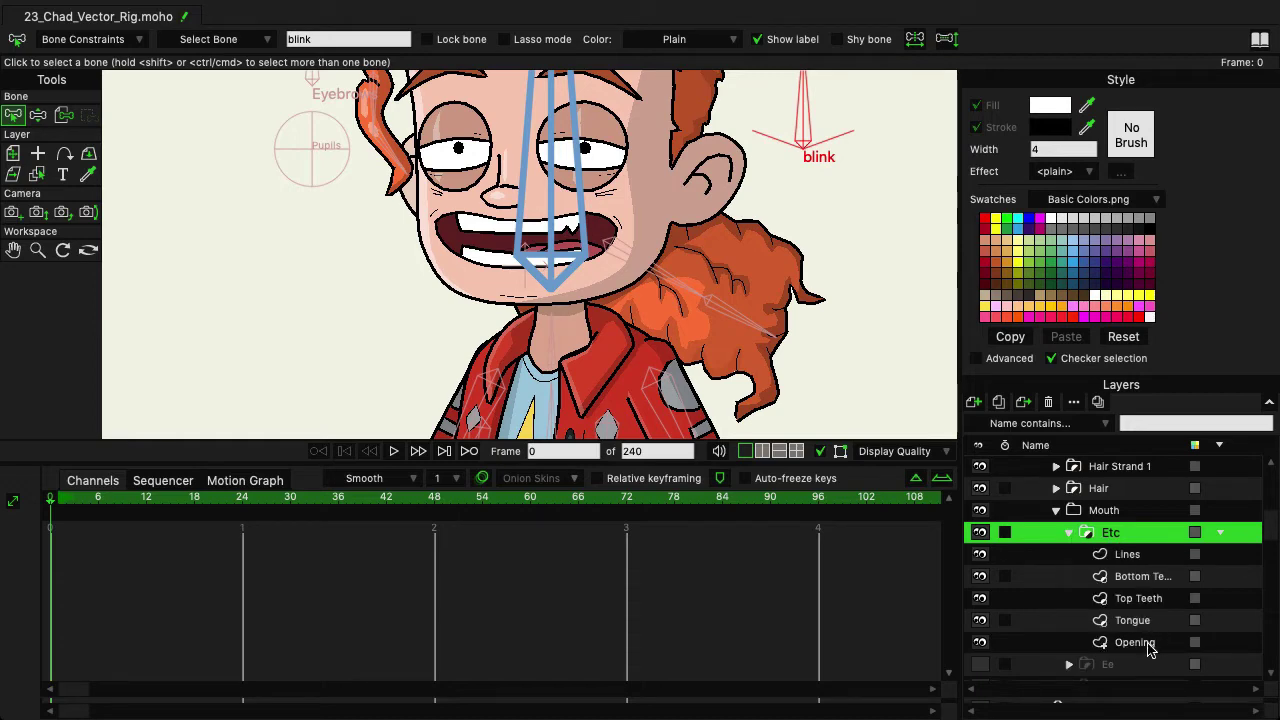
Raise the lower lip of the Etc mouth Opening to narrow it
{"action": "left_click", "coordinate": [1138, 642]}
{"action": "scroll", "coordinate": [380, 243], "scroll_direction": "up", "scroll_amount": 3}
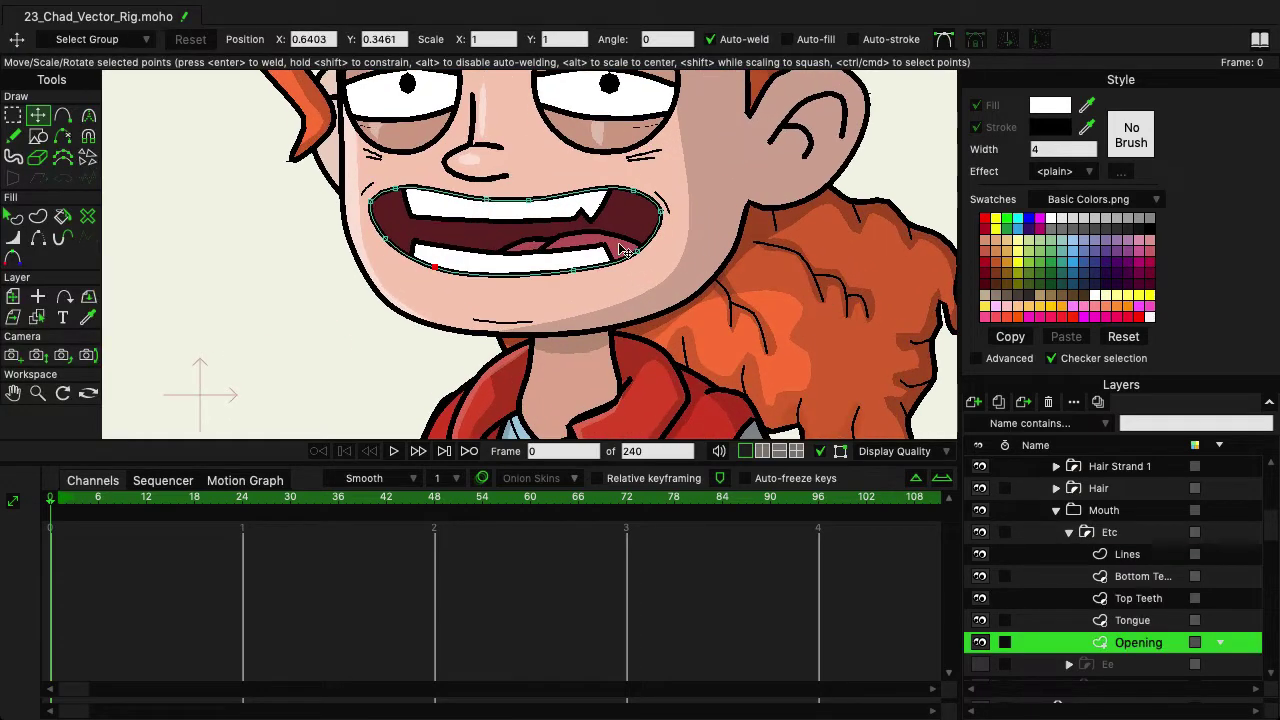
{"action": "left_click", "coordinate": [381, 232]}
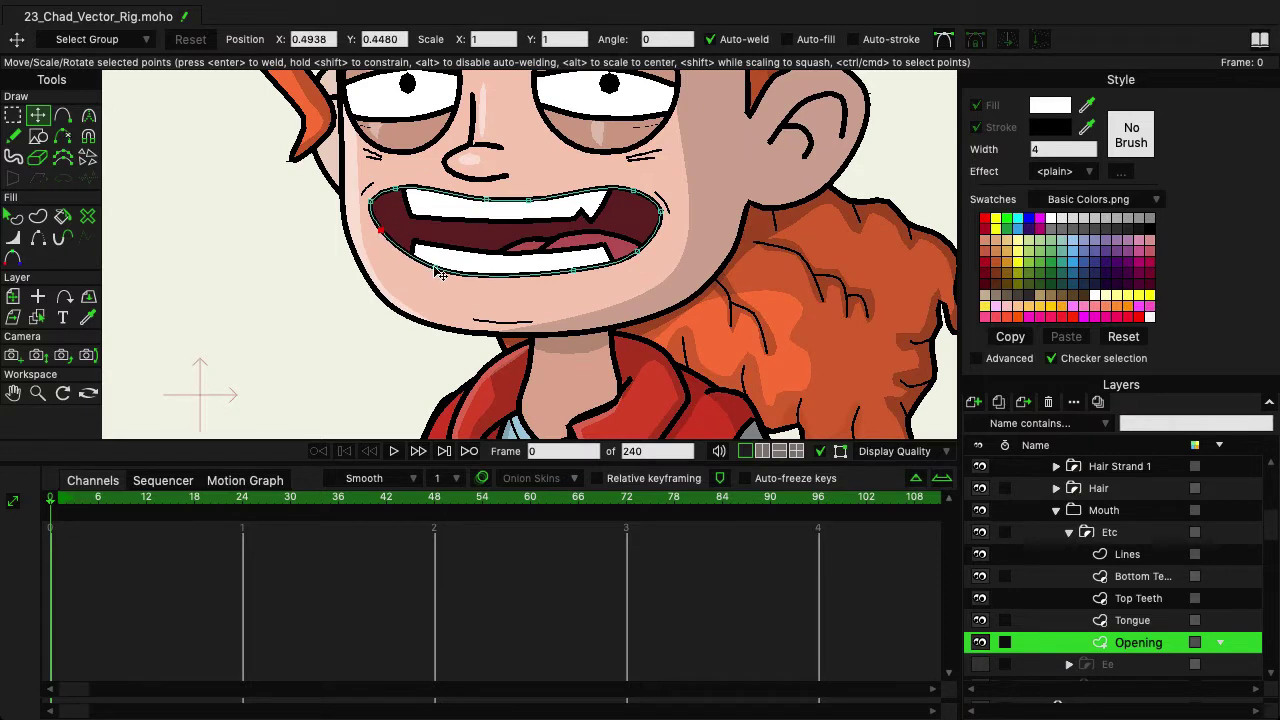
{"action": "left_click_drag", "start_coordinate": [572, 270], "coordinate": [572, 258]}
{"action": "left_click", "coordinate": [633, 244]}
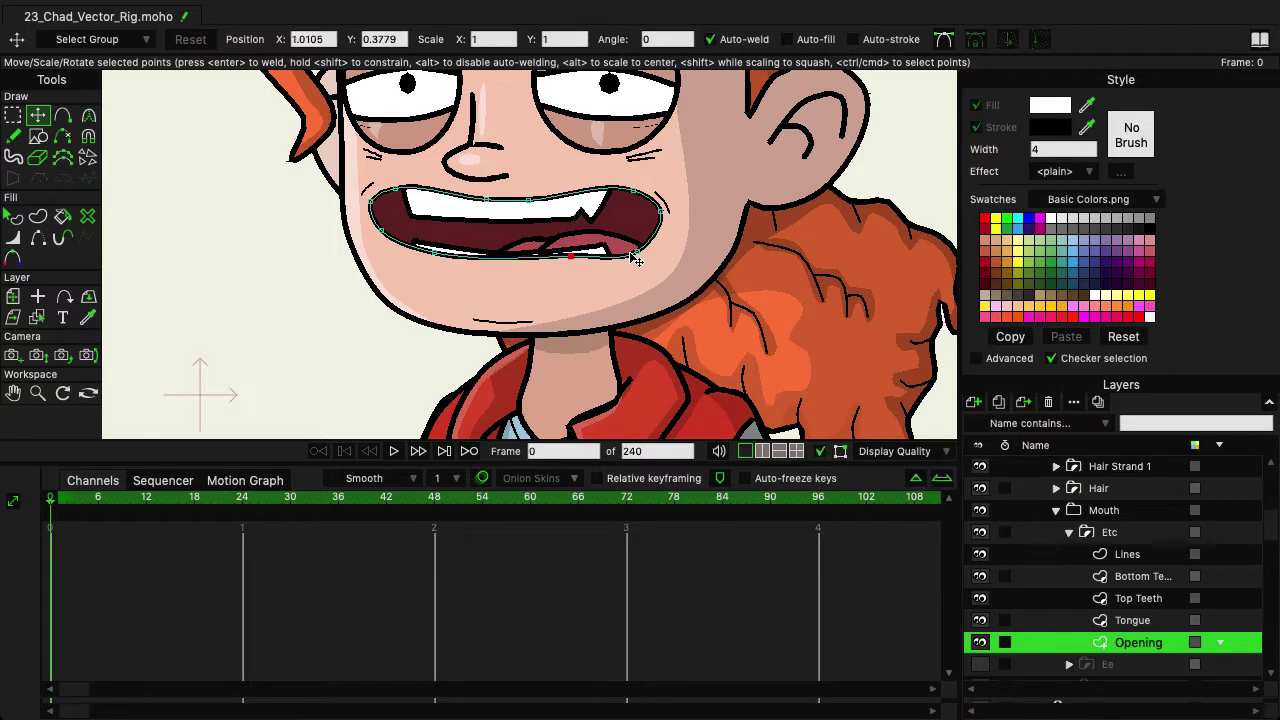
{"action": "left_click", "coordinate": [571, 256]}
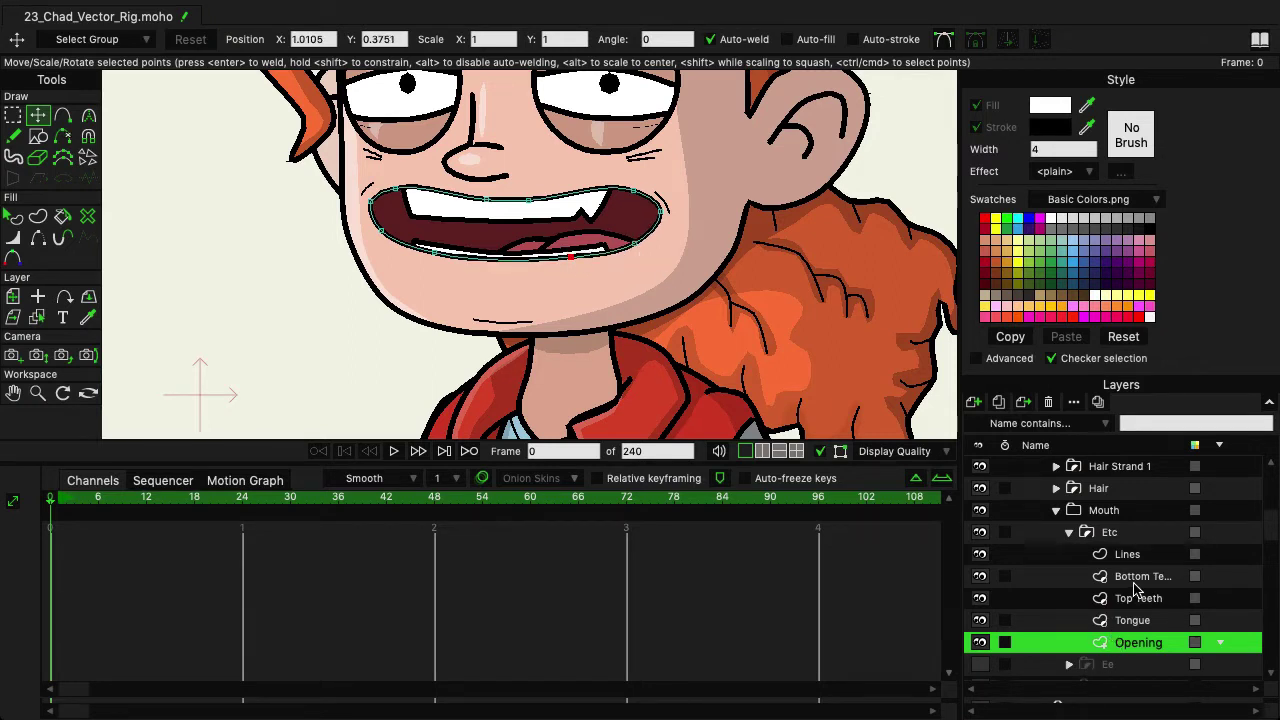
Move the Bottom Teeth higher, raising its left, middle and right points
{"action": "left_click", "coordinate": [1142, 600]}
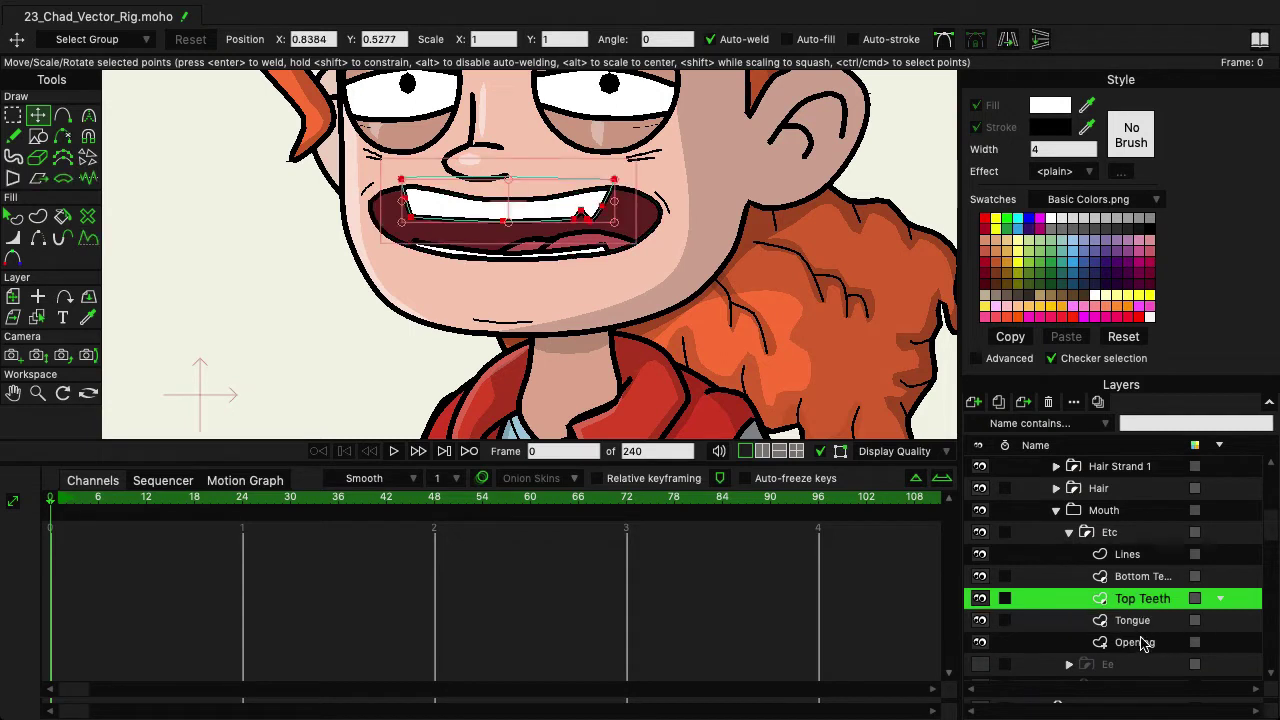
{"action": "left_click", "coordinate": [1146, 579]}
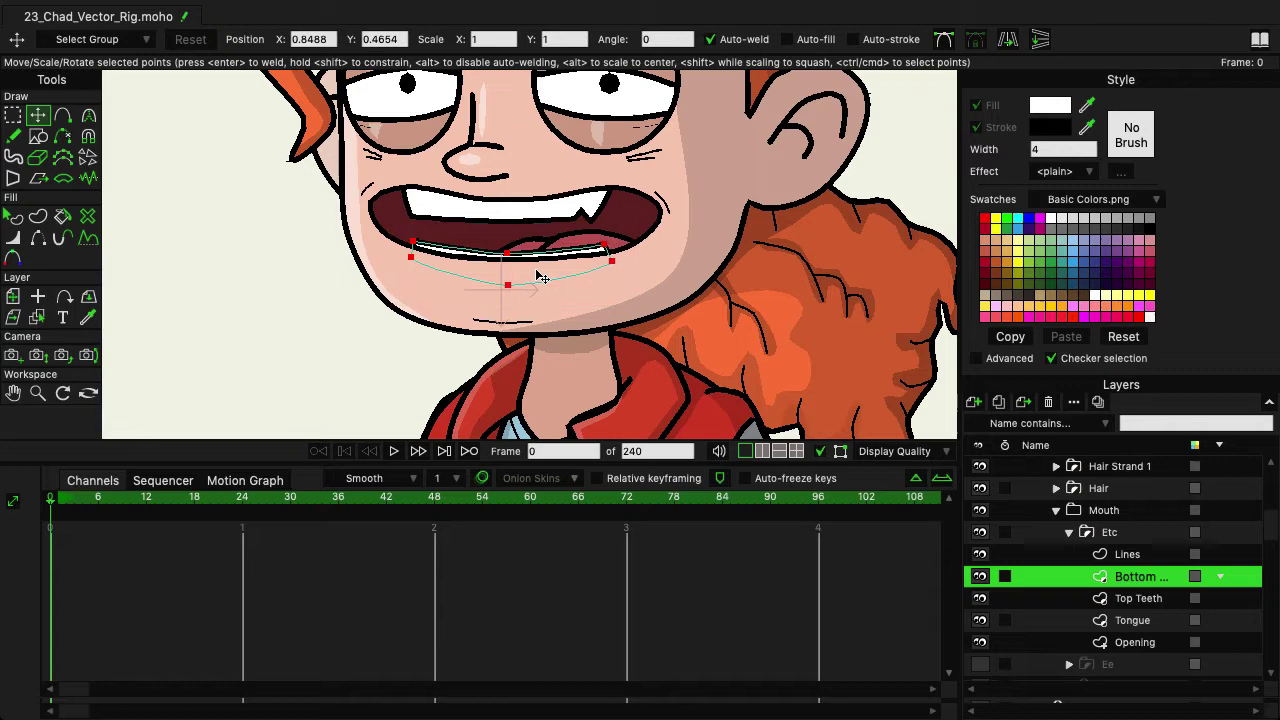
{"action": "left_click_drag", "start_coordinate": [537, 277], "coordinate": [538, 262]}
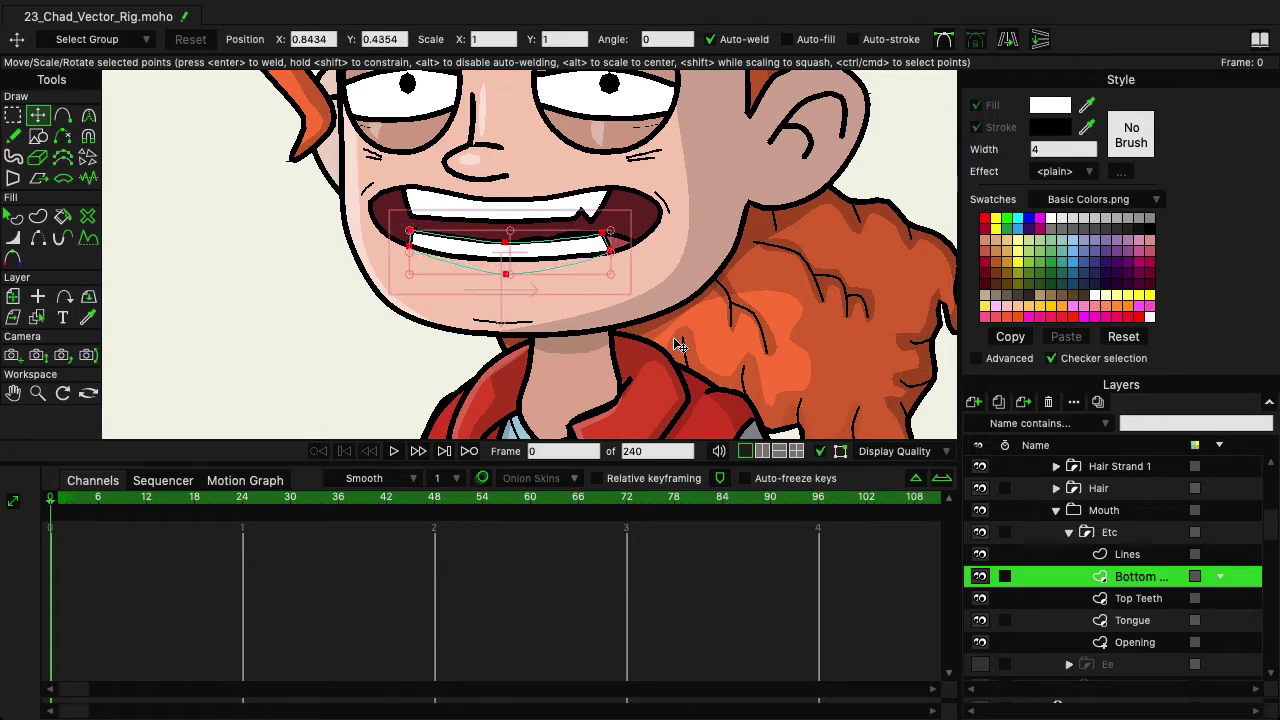
{"action": "left_click", "coordinate": [676, 346]}
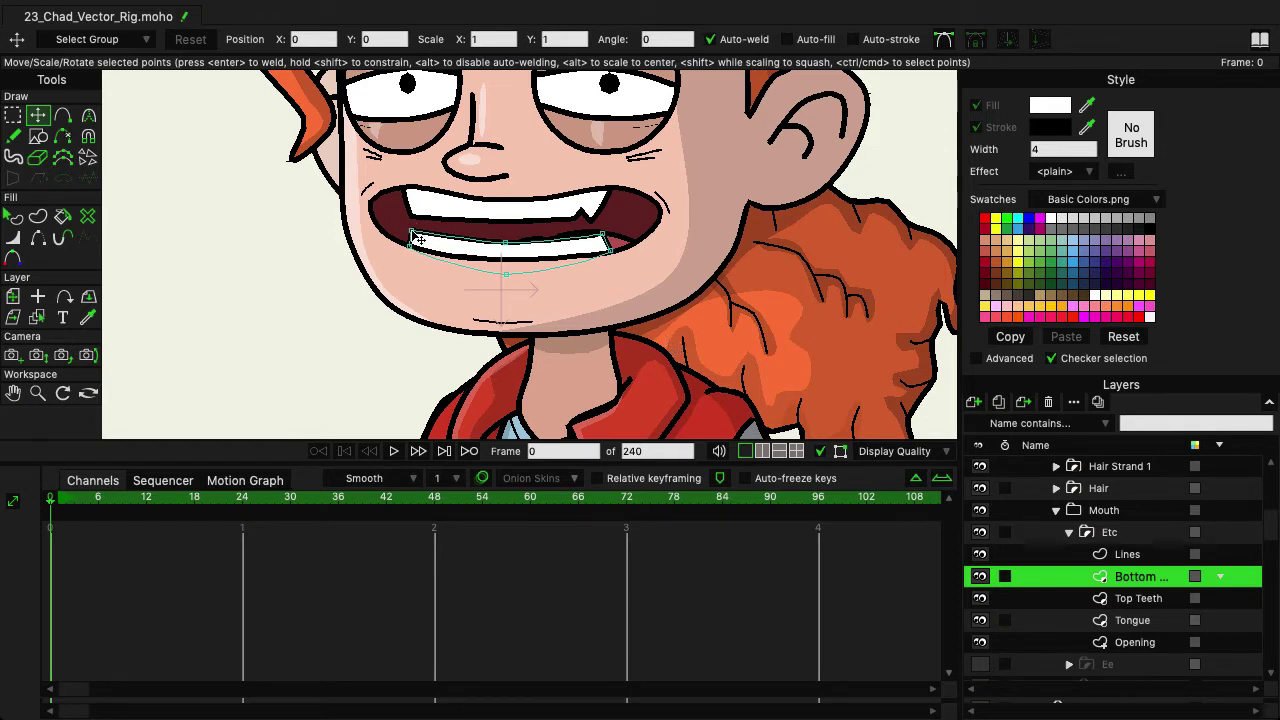
{"action": "left_click_drag", "start_coordinate": [418, 238], "coordinate": [418, 222]}
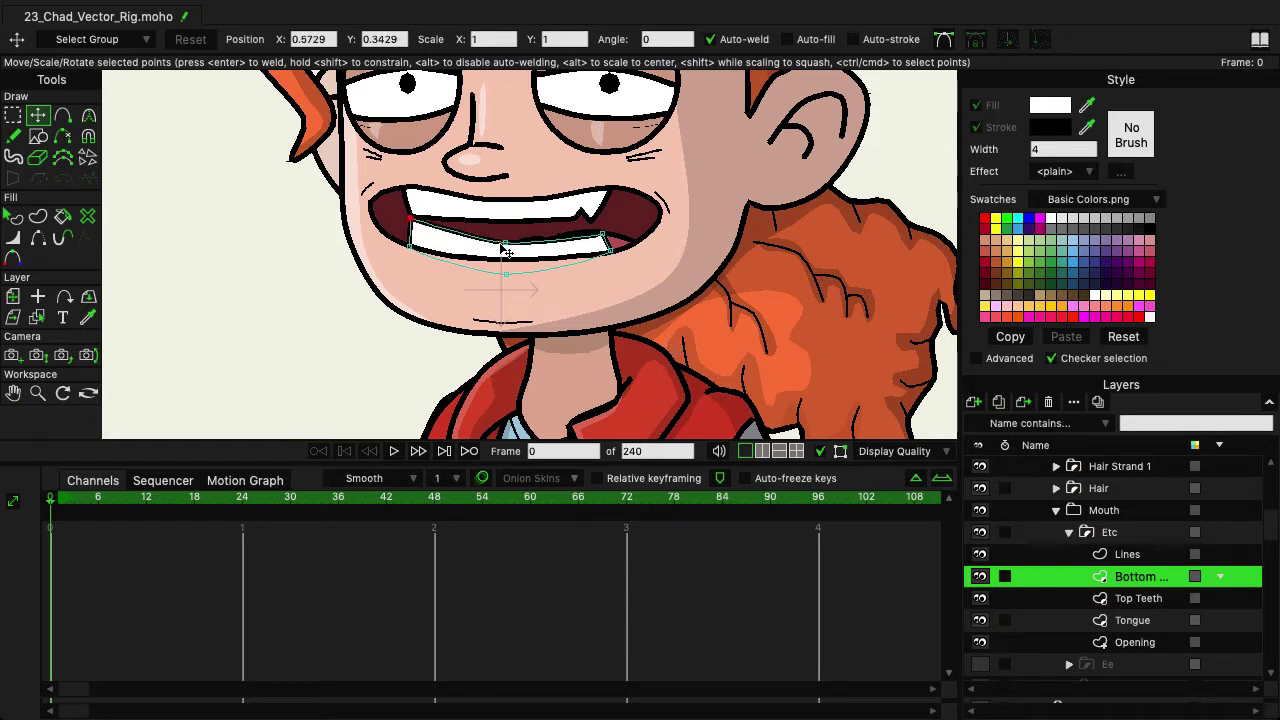
{"action": "mouse_move", "coordinate": [501, 244]}
{"action": "left_mouse_down"}
{"action": "mouse_move", "coordinate": [500, 229]}
{"action": "mouse_move", "coordinate": [511, 238]}
{"action": "left_mouse_up"}
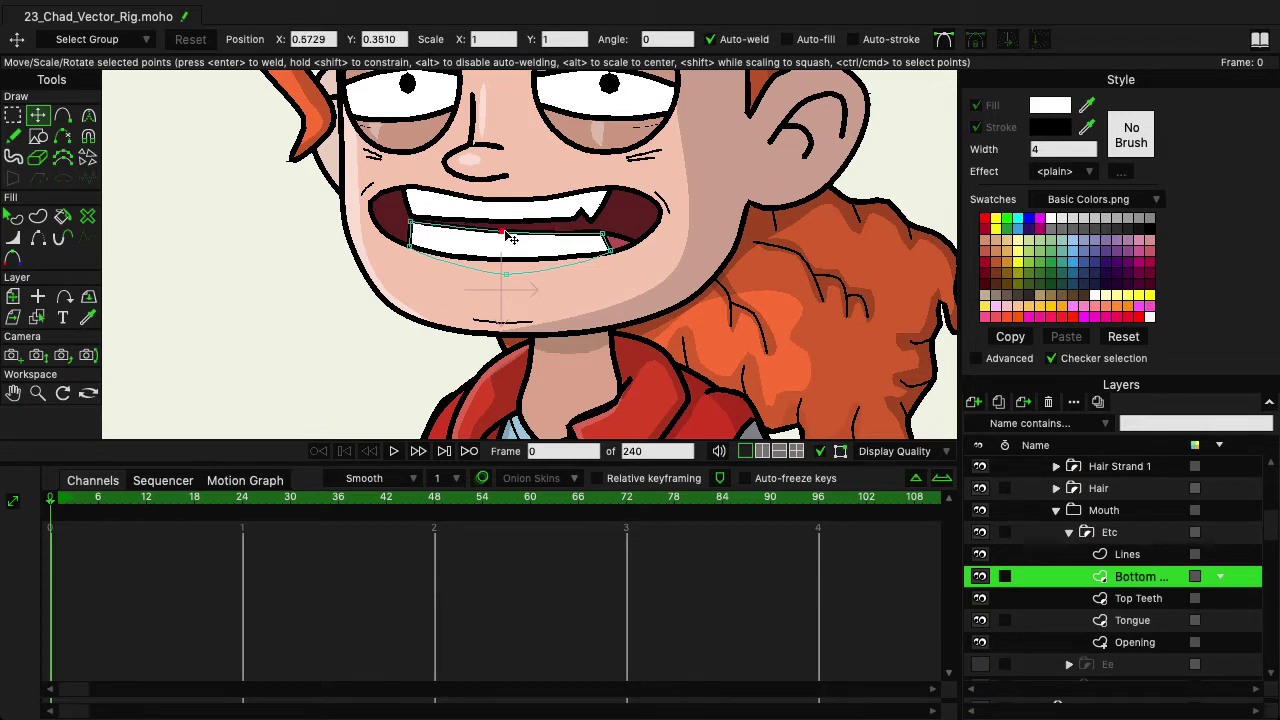
{"action": "left_click_drag", "start_coordinate": [603, 237], "coordinate": [606, 228]}
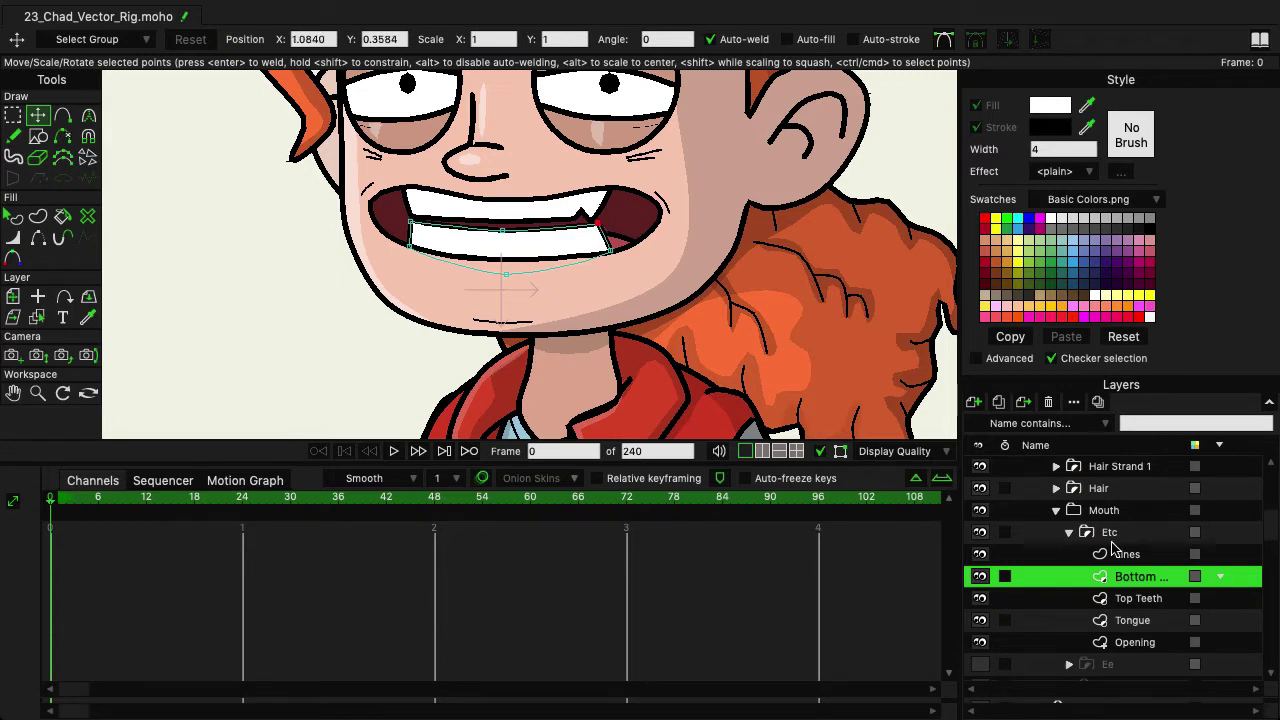
Pull the Top Teeth's lower edge down so the teeth nearly meet
{"action": "left_click", "coordinate": [1136, 598]}
{"action": "left_click", "coordinate": [440, 245]}
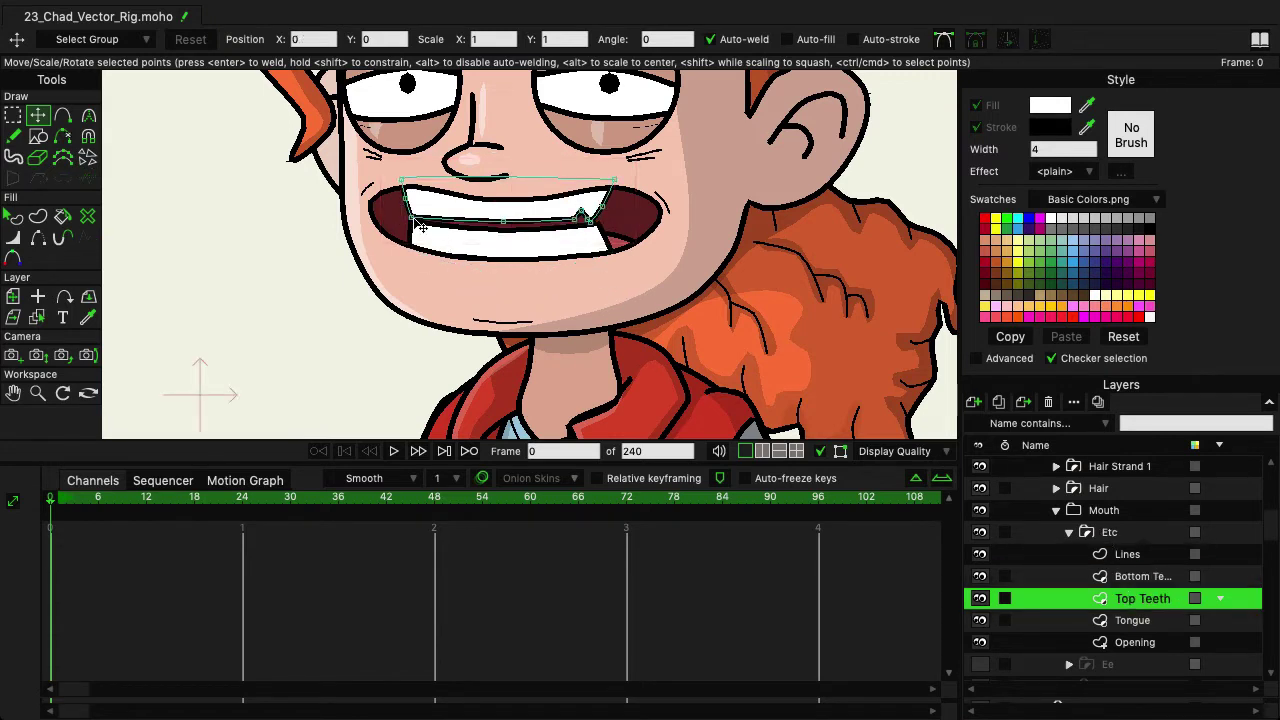
{"action": "left_click_drag", "start_coordinate": [503, 222], "coordinate": [503, 229]}
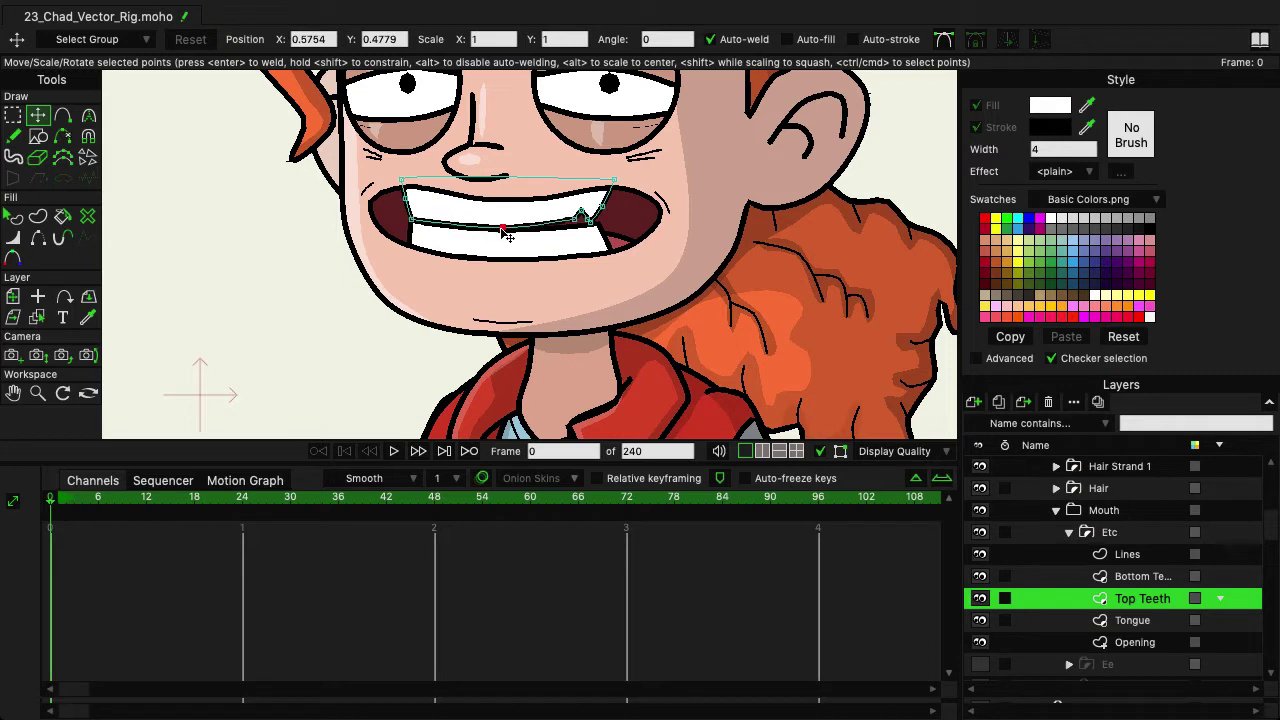
{"action": "left_click", "coordinate": [576, 223]}
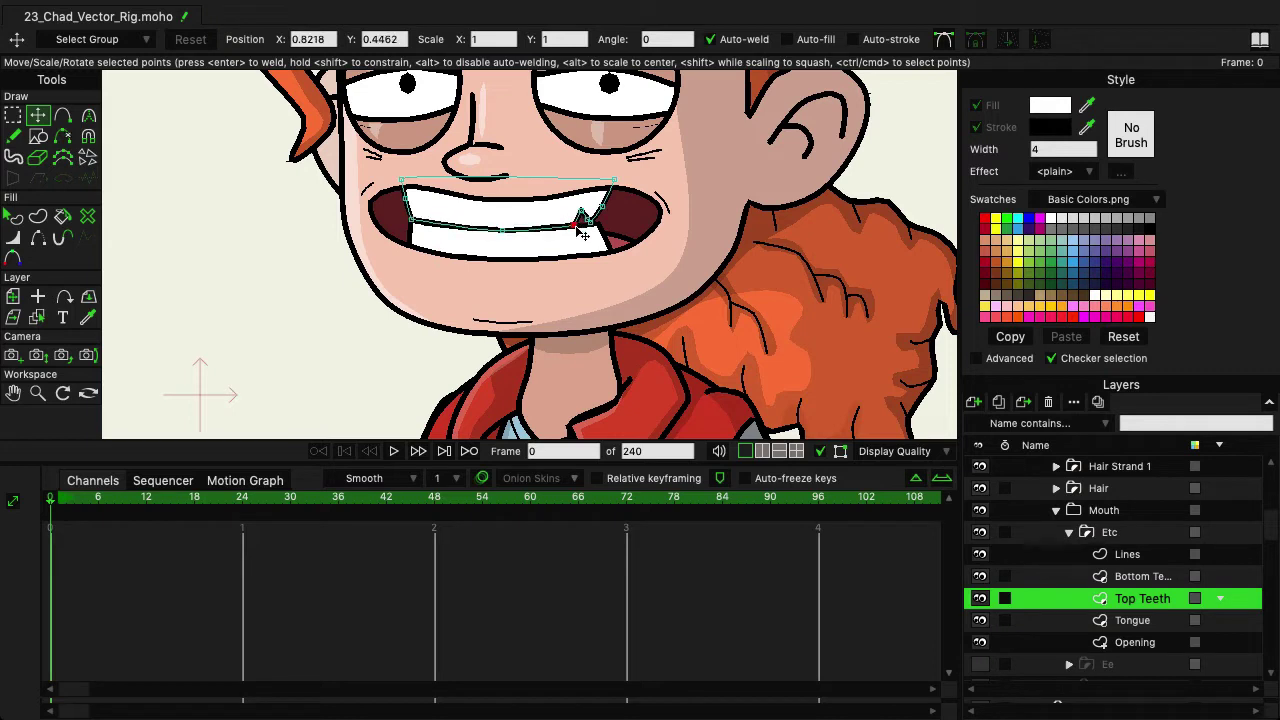
{"action": "left_click", "coordinate": [590, 231]}
{"action": "left_click_drag", "start_coordinate": [590, 231], "coordinate": [605, 213]}
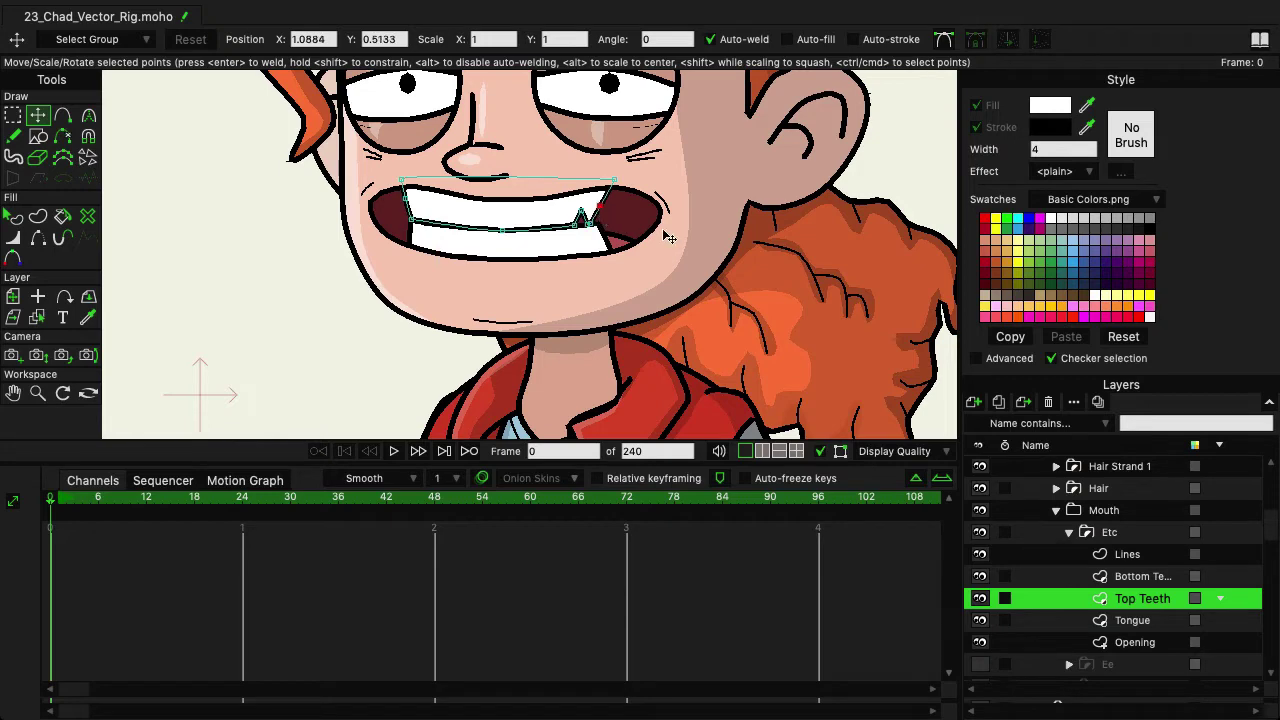
{"action": "scroll", "coordinate": [386, 251], "scroll_direction": "down", "scroll_amount": 3}
{"action": "scroll", "coordinate": [503, 251], "scroll_direction": "up", "scroll_amount": 4}
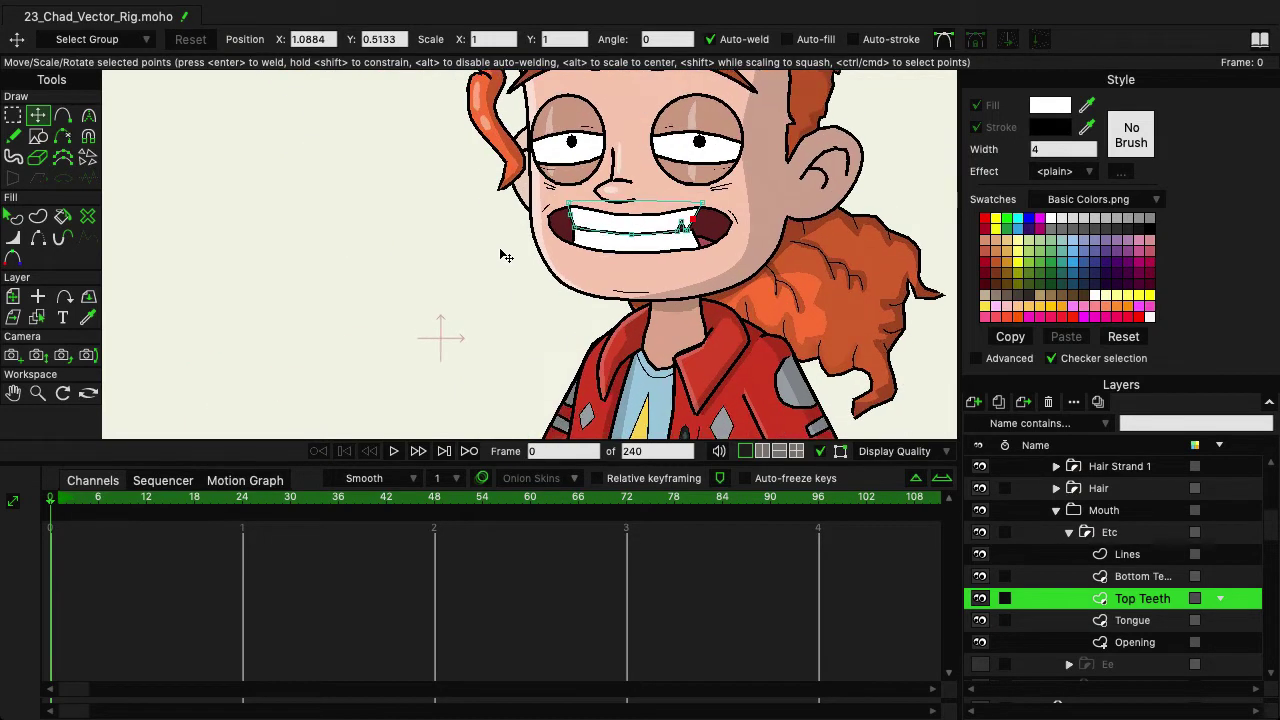
{"action": "scroll", "coordinate": [450, 287], "scroll_direction": "up", "scroll_amount": 1}
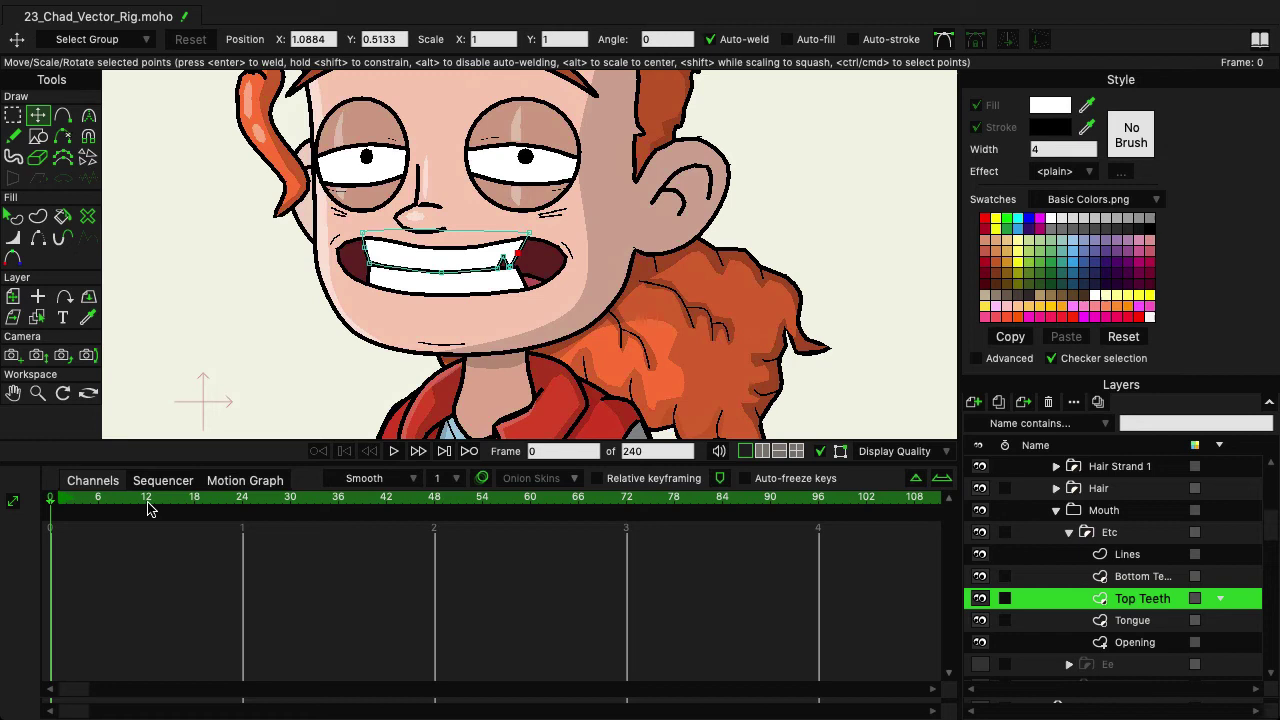
Collapse Etc and toggle Etc and Ee visibility to compare, leaving Etc hidden
{"action": "left_click", "coordinate": [1071, 534]}
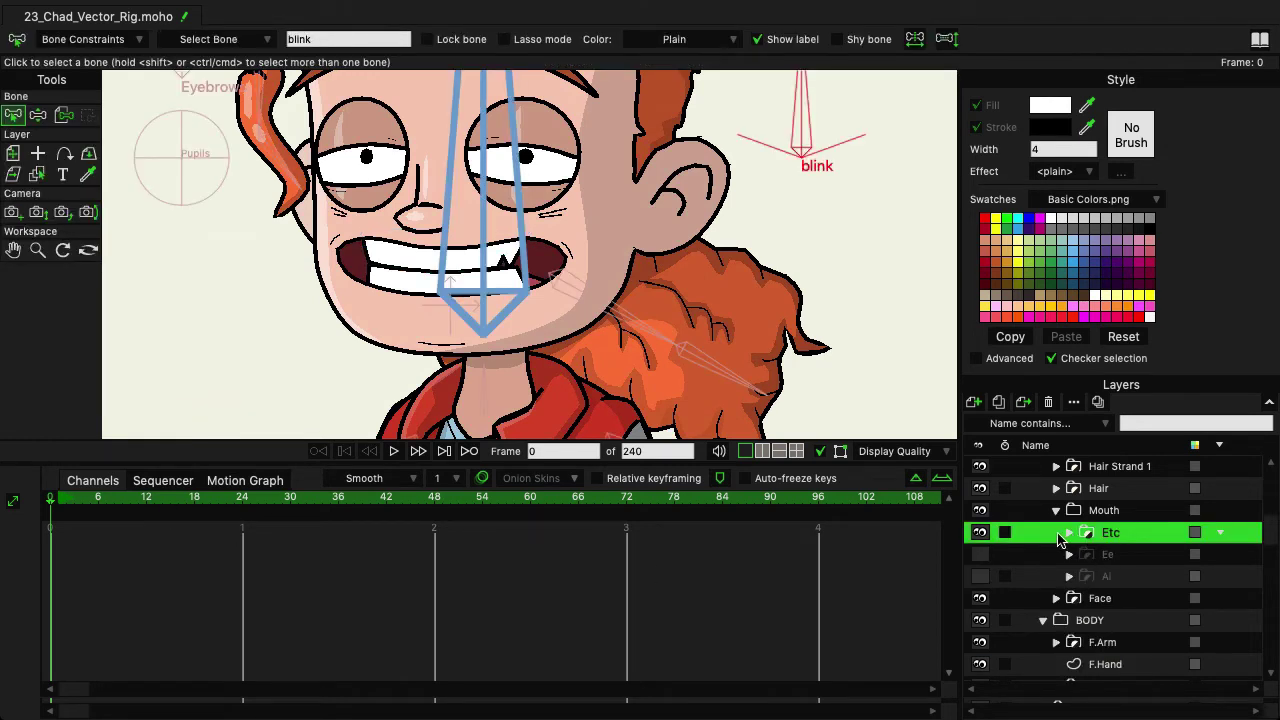
{"action": "left_click", "coordinate": [978, 536]}
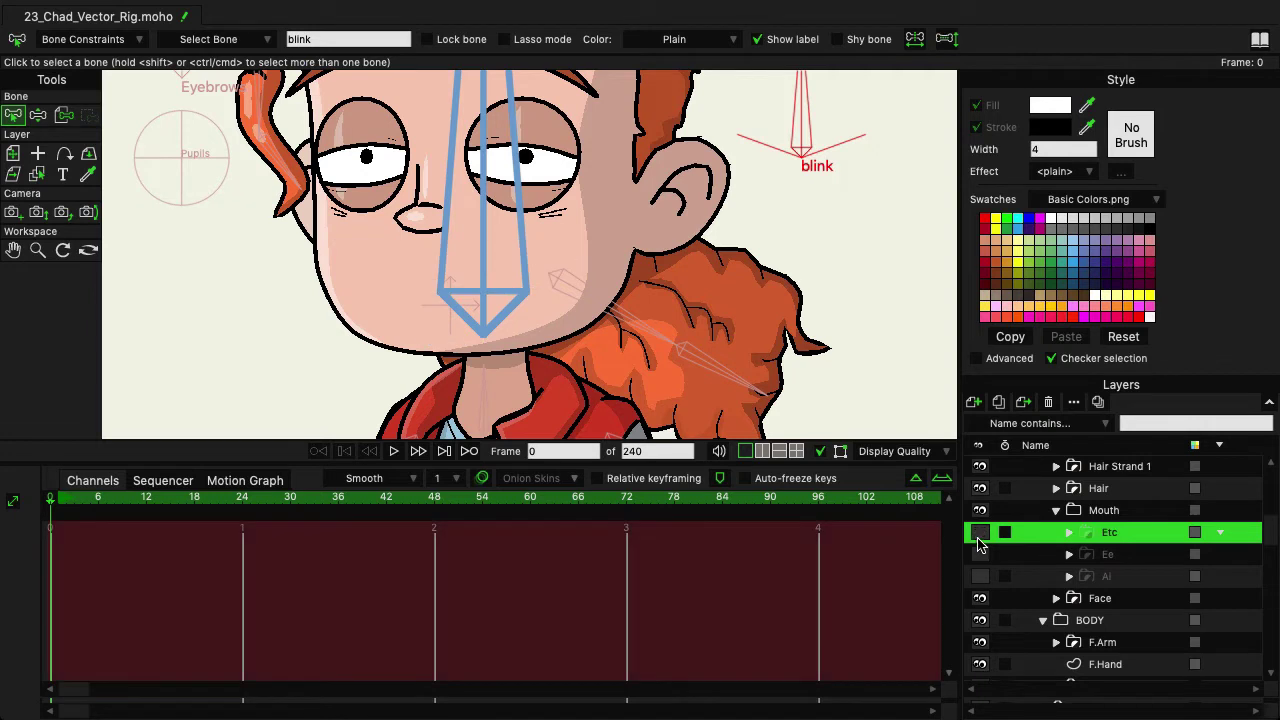
{"action": "left_click", "coordinate": [979, 536]}
{"action": "left_click", "coordinate": [980, 554]}
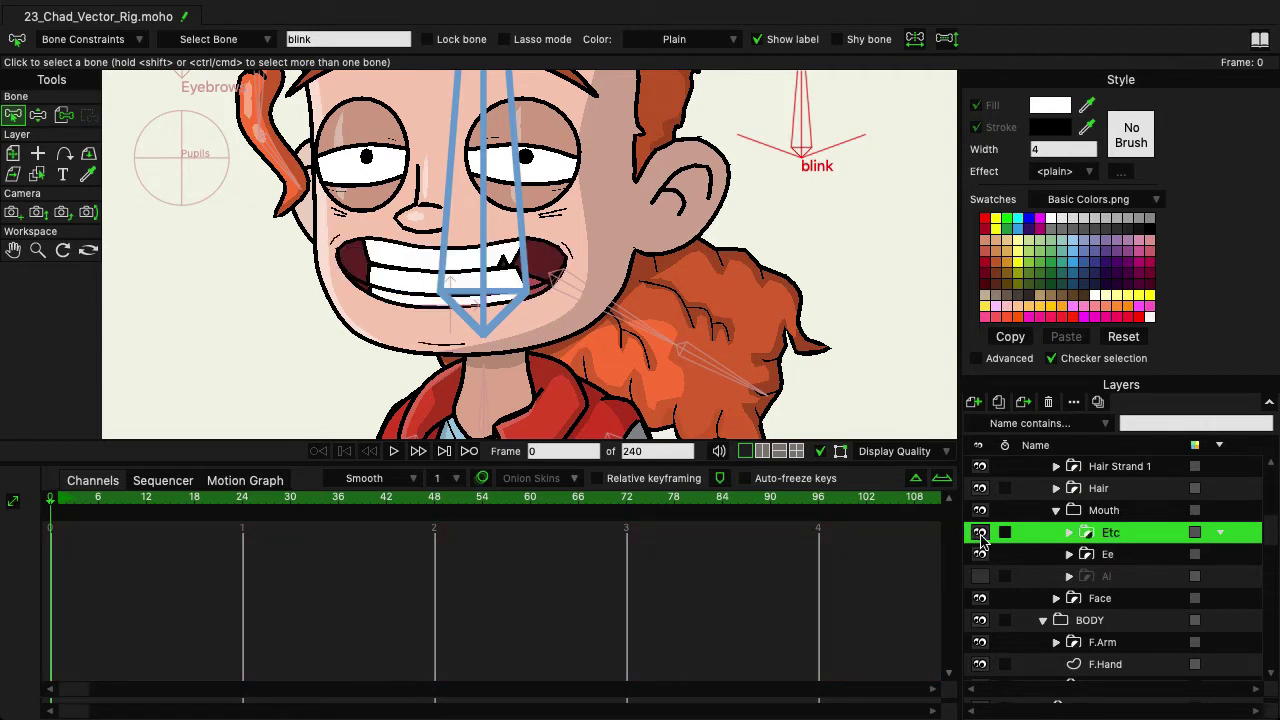
{"action": "left_click", "coordinate": [979, 534]}
{"action": "left_click", "coordinate": [980, 535]}
{"action": "left_click", "coordinate": [980, 535]}
{"action": "left_click", "coordinate": [979, 556]}
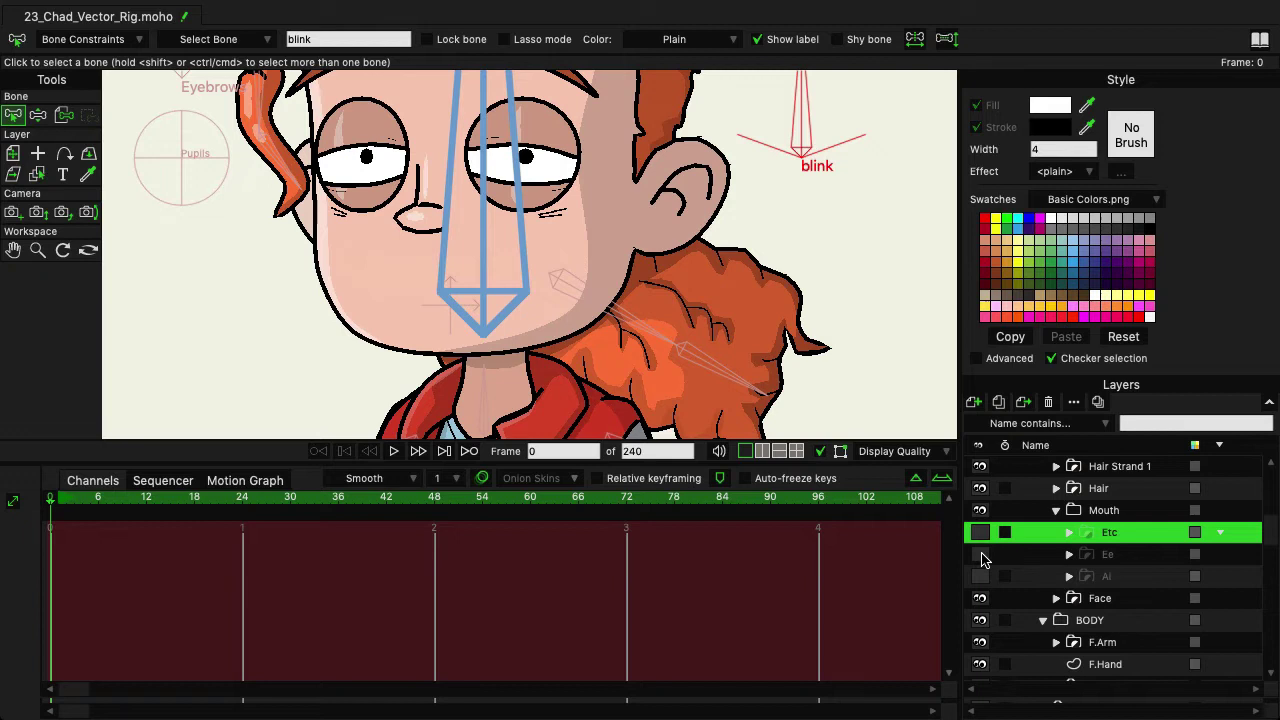
{"action": "left_click", "coordinate": [980, 555]}
Duplicate Ee as a new pose 'Oh' and expand its parts
{"action": "left_click", "coordinate": [1108, 555]}
{"action": "left_click", "coordinate": [998, 401]}
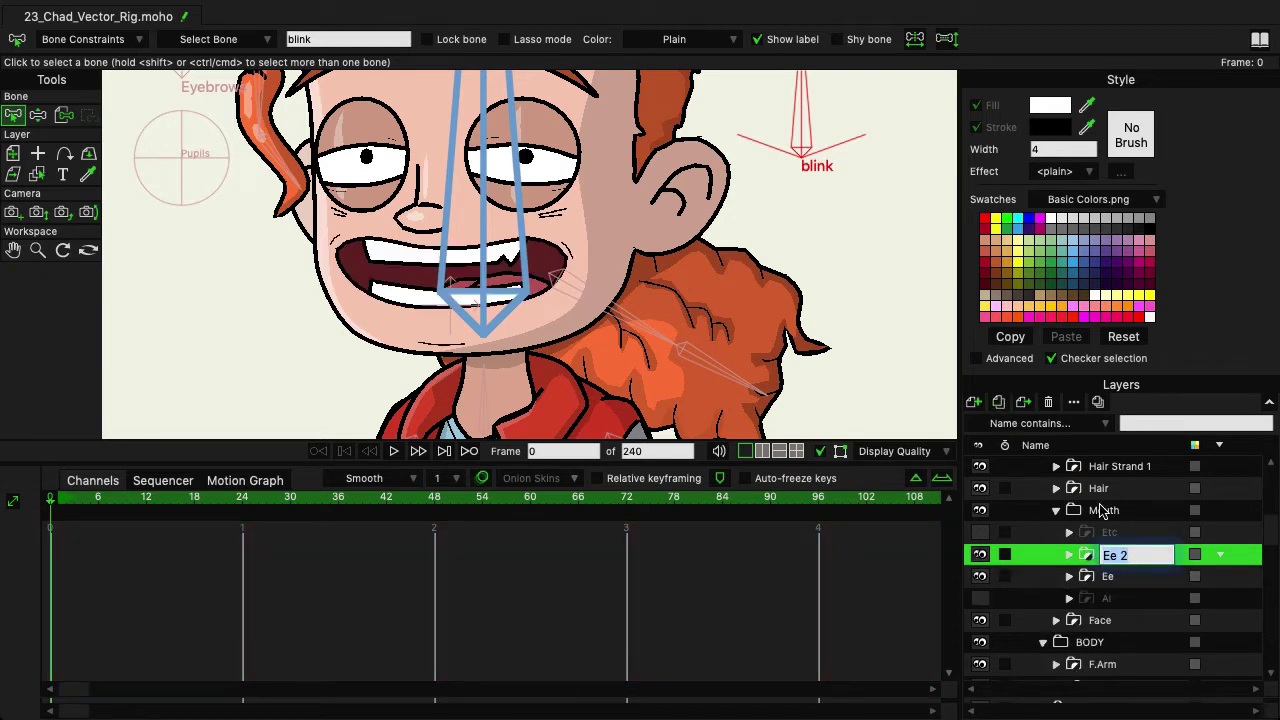
{"action": "type", "text": "O"}
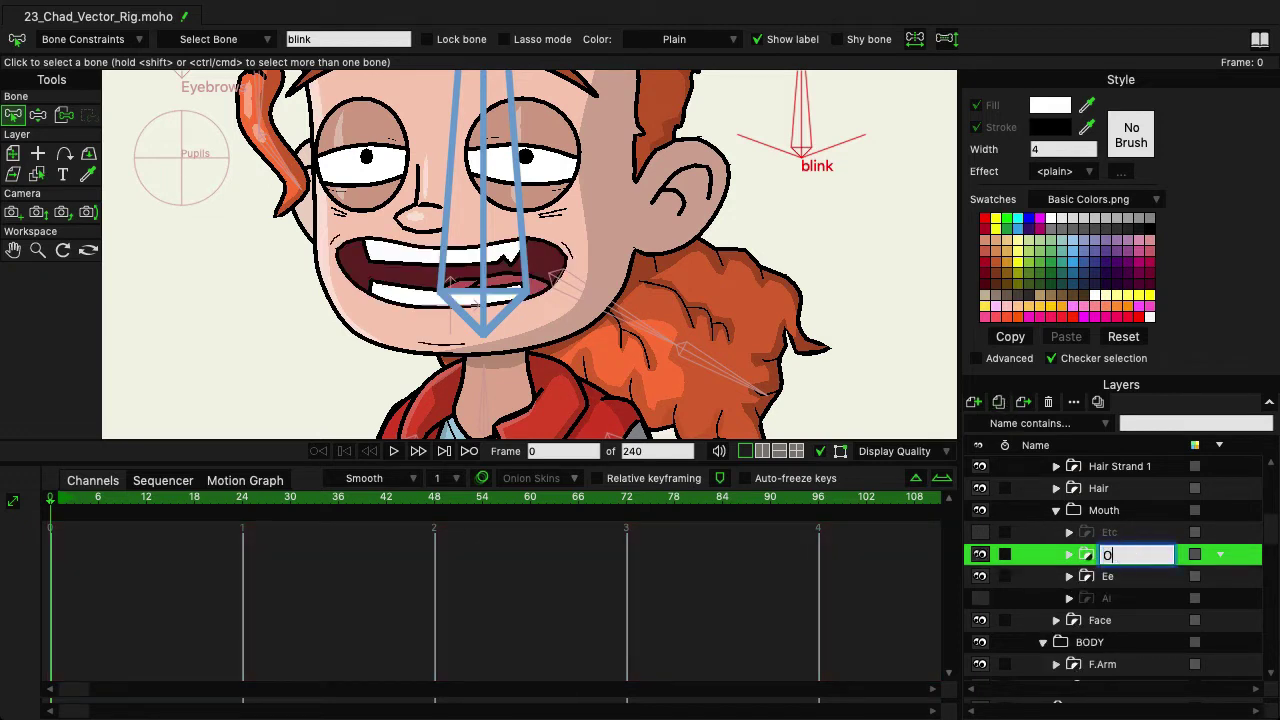
{"action": "type", "text": "gh"}
{"action": "key", "text": "Return"}
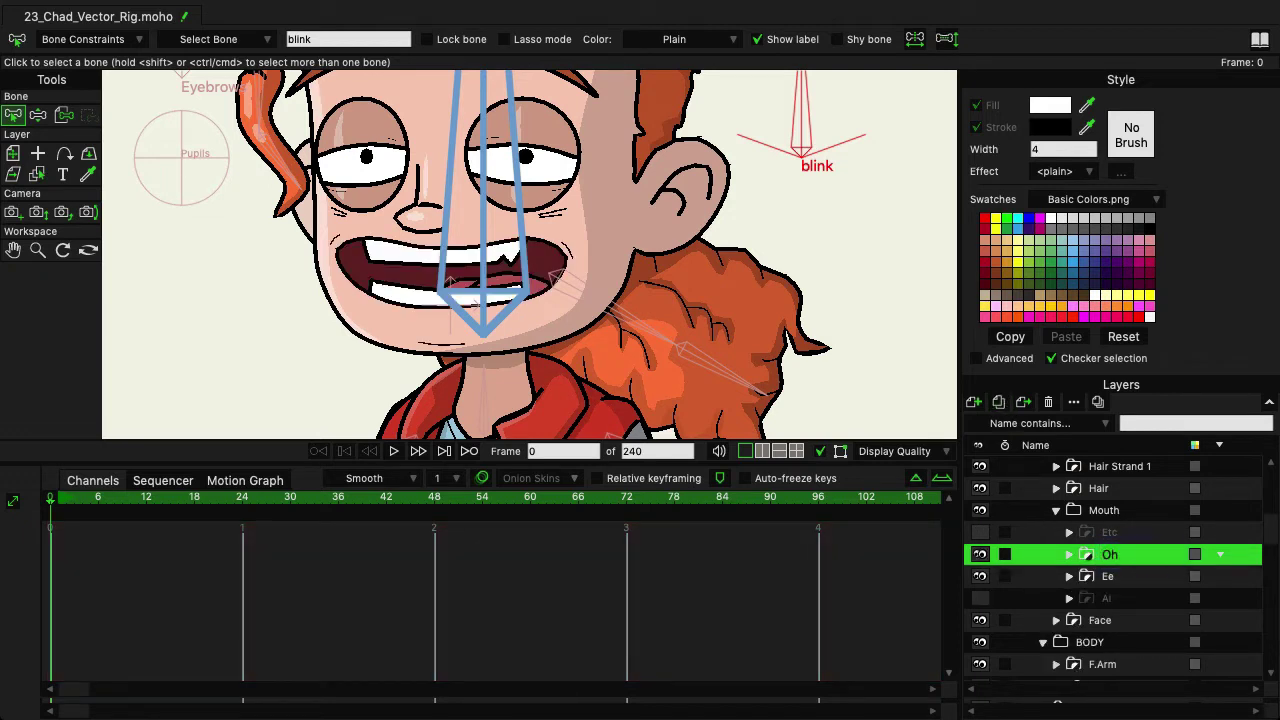
{"action": "left_click", "coordinate": [1069, 555]}
{"action": "scroll", "coordinate": [1144, 640], "scroll_direction": "down", "scroll_amount": 2}
Squeeze all Oh Opening points narrower from both sides, and hide Ee
{"action": "left_click", "coordinate": [1138, 554]}
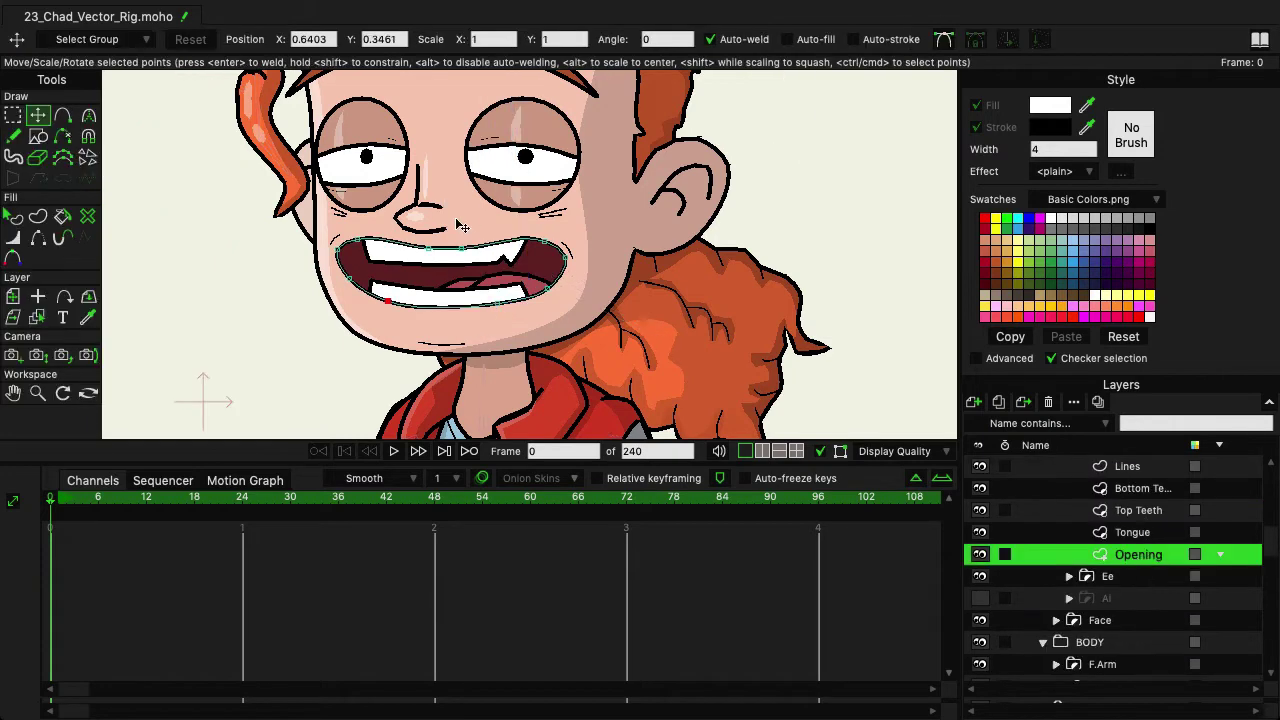
{"action": "scroll", "coordinate": [291, 293], "scroll_direction": "up", "scroll_amount": 3}
{"action": "key", "text": "ctrl+a"}
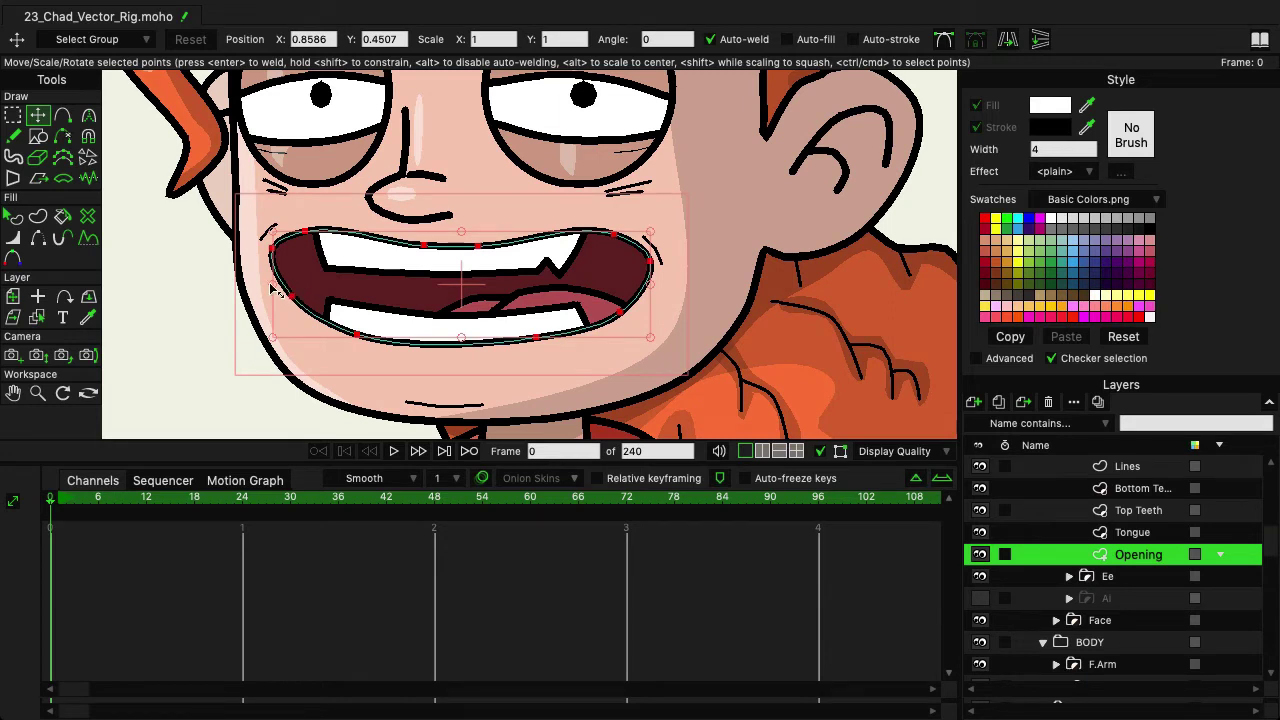
{"action": "left_click_drag", "start_coordinate": [272, 289], "coordinate": [381, 293]}
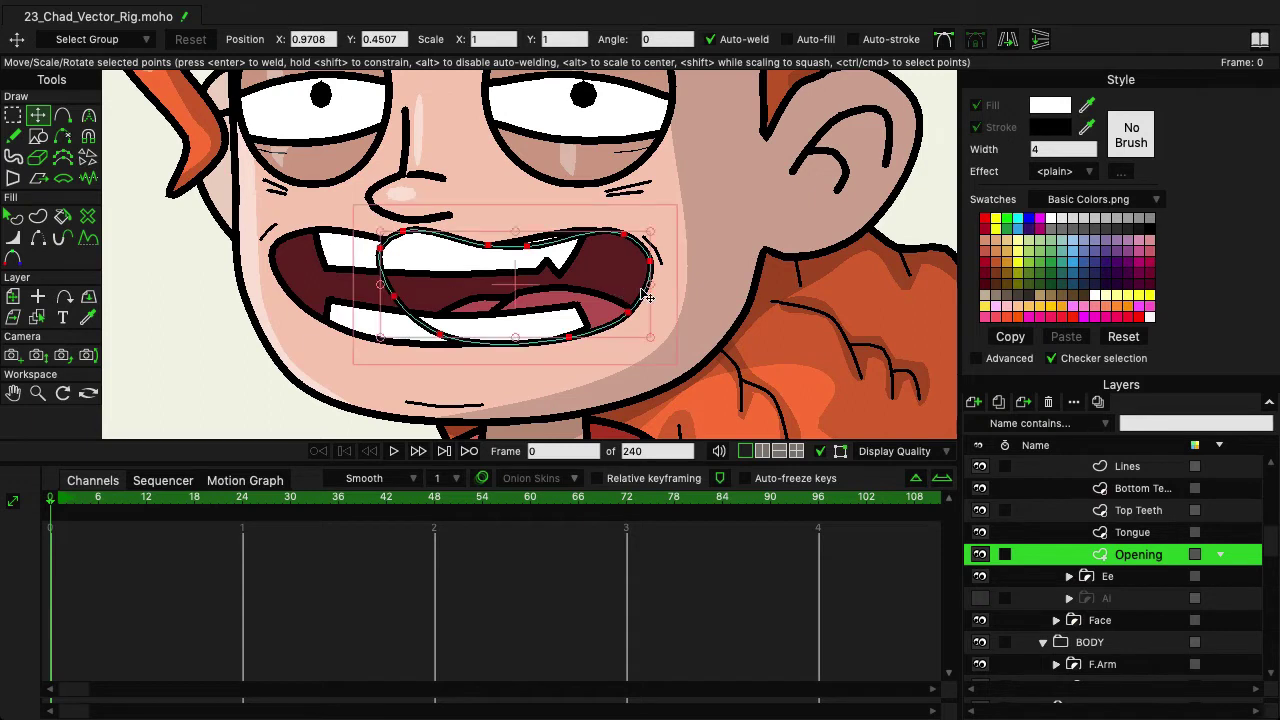
{"action": "left_click", "coordinate": [980, 577]}
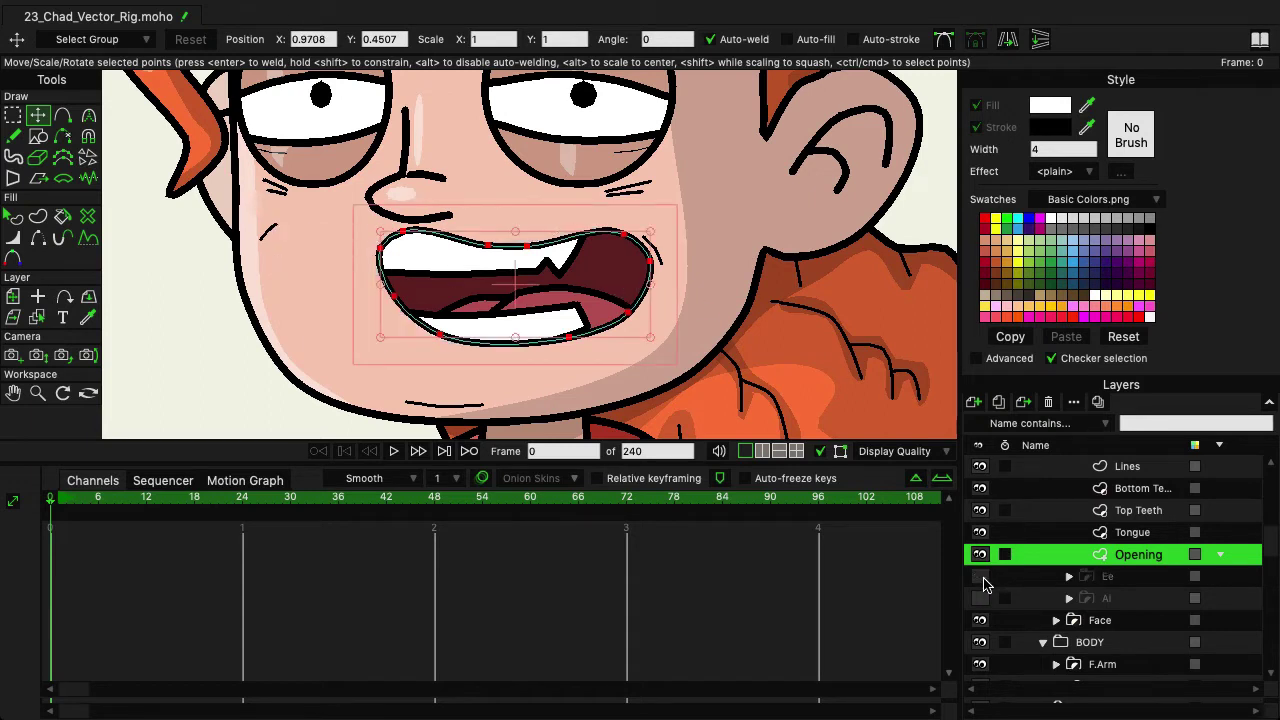
{"action": "left_click_drag", "start_coordinate": [652, 286], "coordinate": [511, 289]}
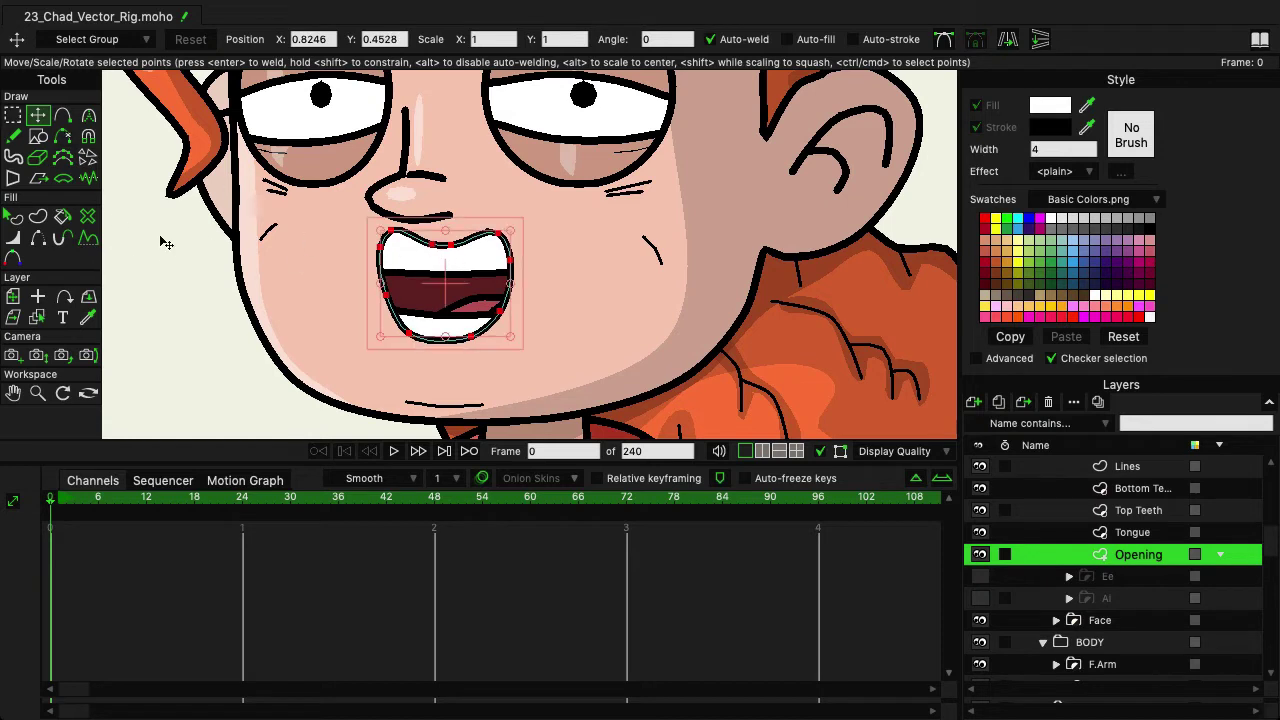
Reshape the Oh opening's upper-lip points into a rounder oval
{"action": "left_click", "coordinate": [463, 260]}
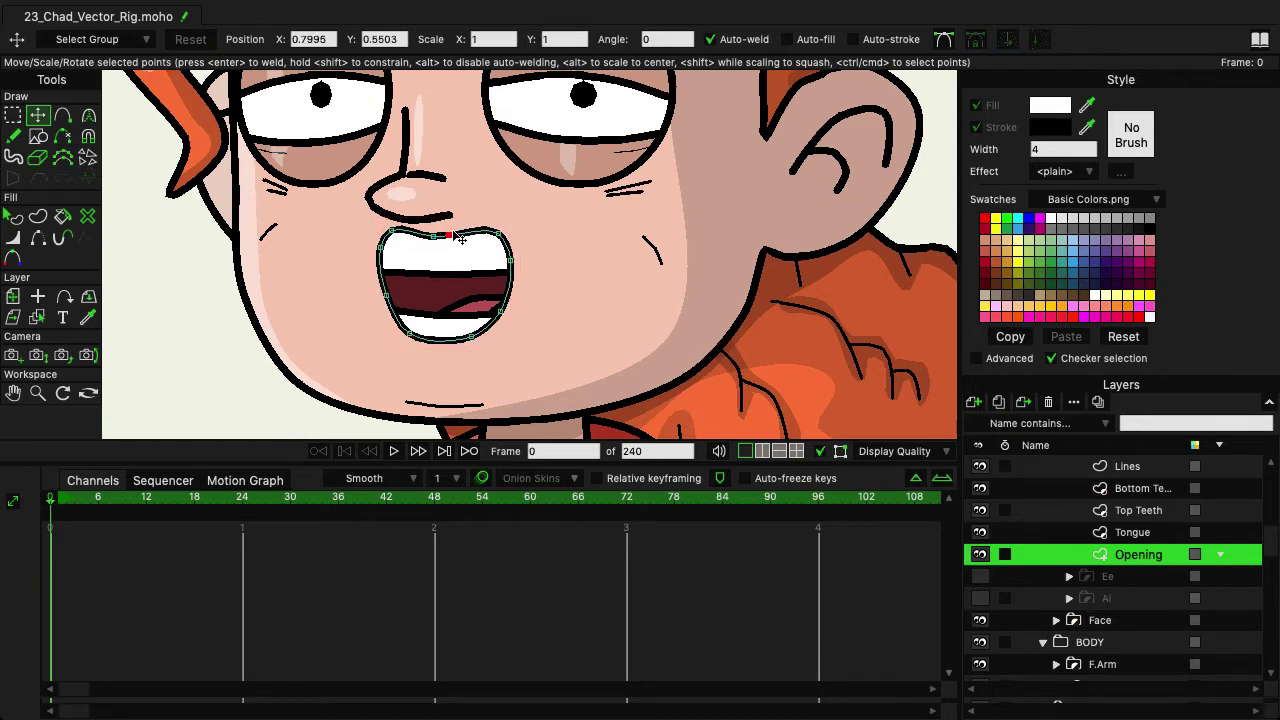
{"action": "left_click", "coordinate": [436, 229]}
{"action": "left_click_drag", "start_coordinate": [446, 237], "coordinate": [419, 253]}
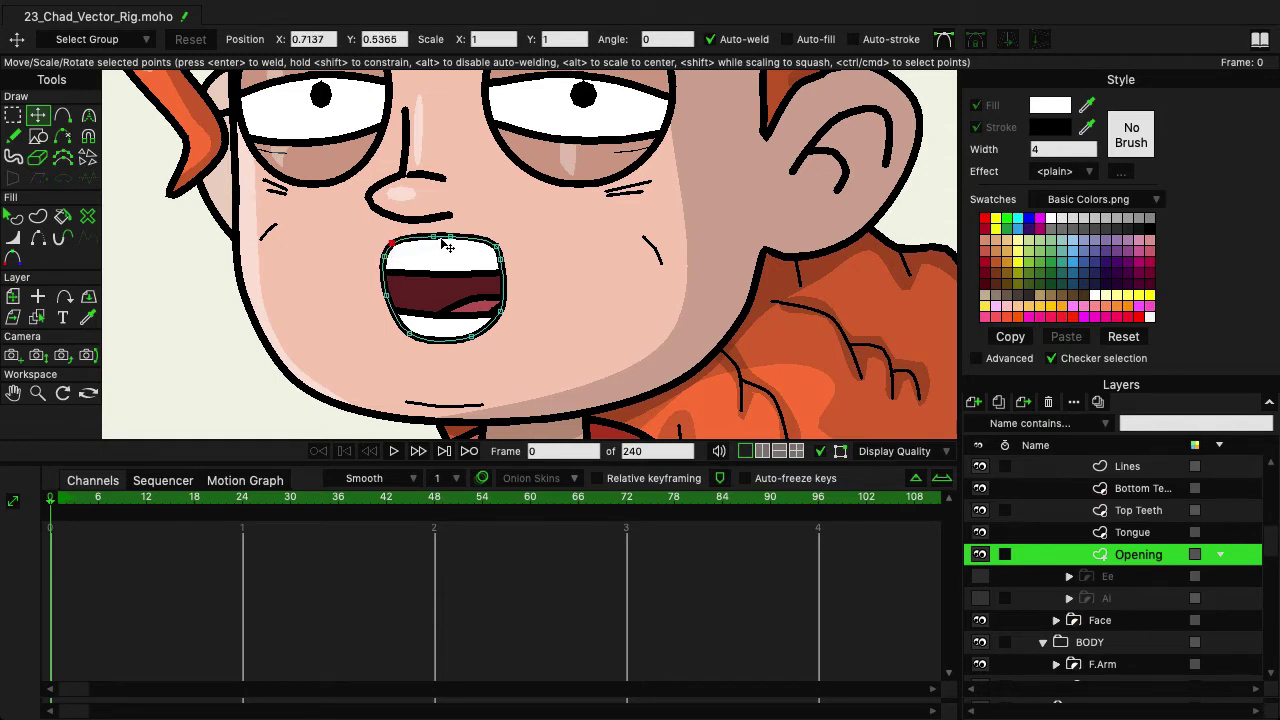
{"action": "left_click", "coordinate": [503, 259]}
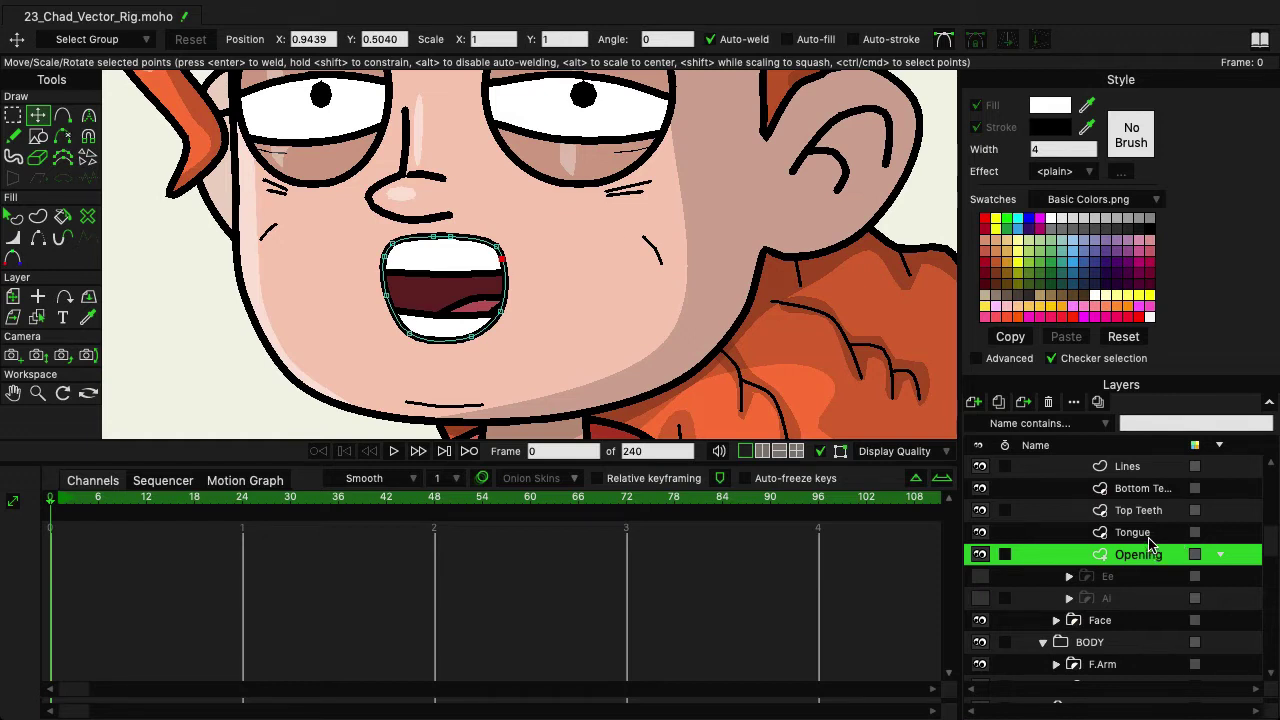
Raise the Oh pose's Top Teeth to the top of the narrower opening
{"action": "left_click", "coordinate": [1141, 490]}
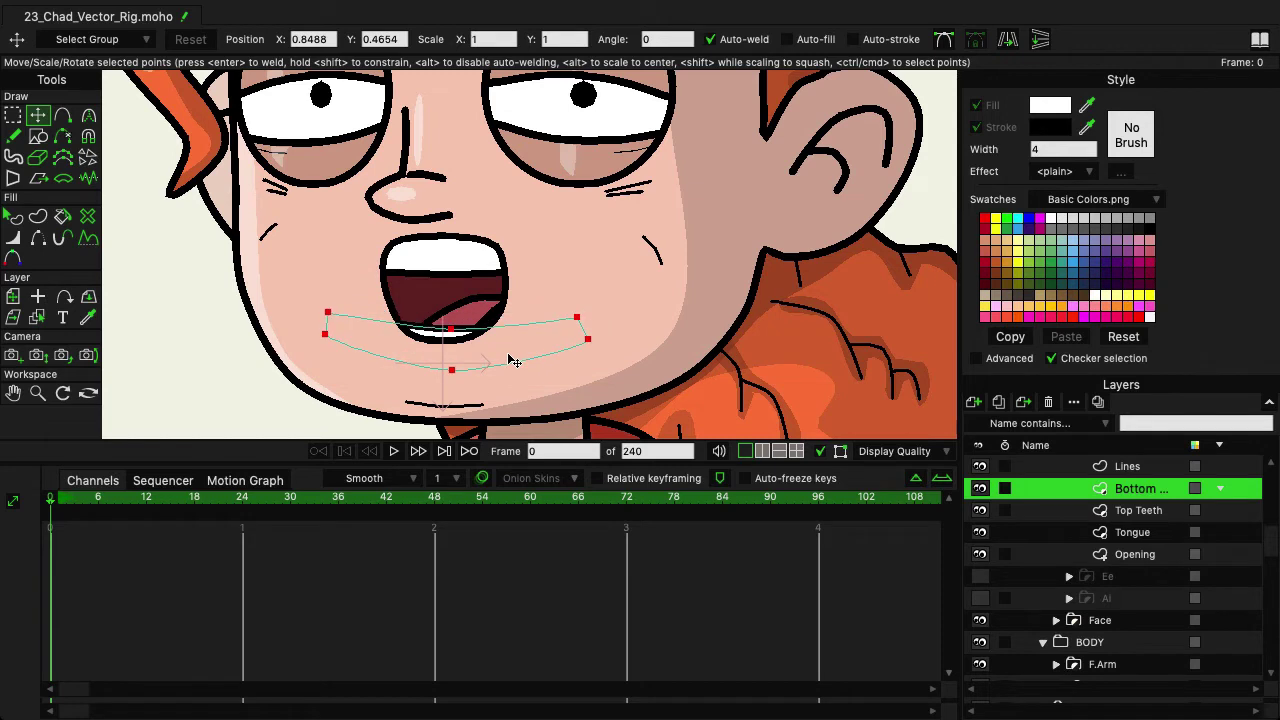
{"action": "left_click", "coordinate": [1136, 510]}
{"action": "left_click_drag", "start_coordinate": [541, 279], "coordinate": [517, 220]}
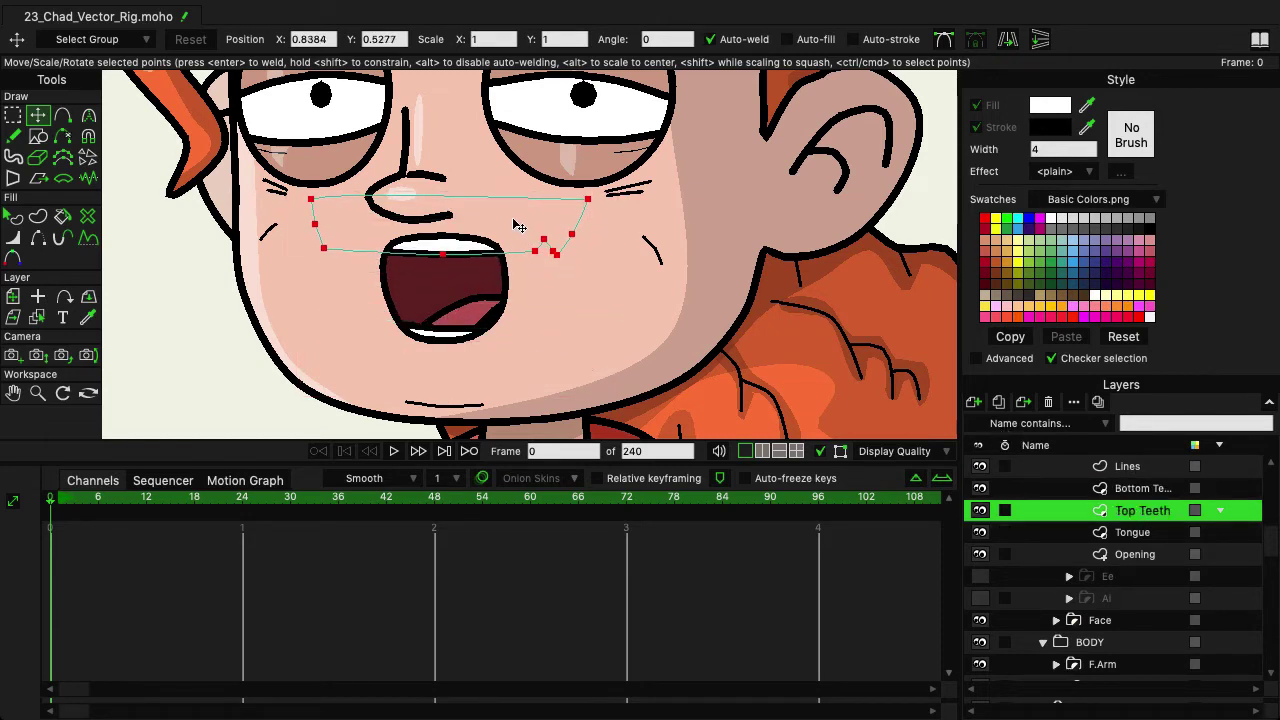
Try moving the Tongue, undo the move, and collapse the Oh group
{"action": "left_click", "coordinate": [1170, 538]}
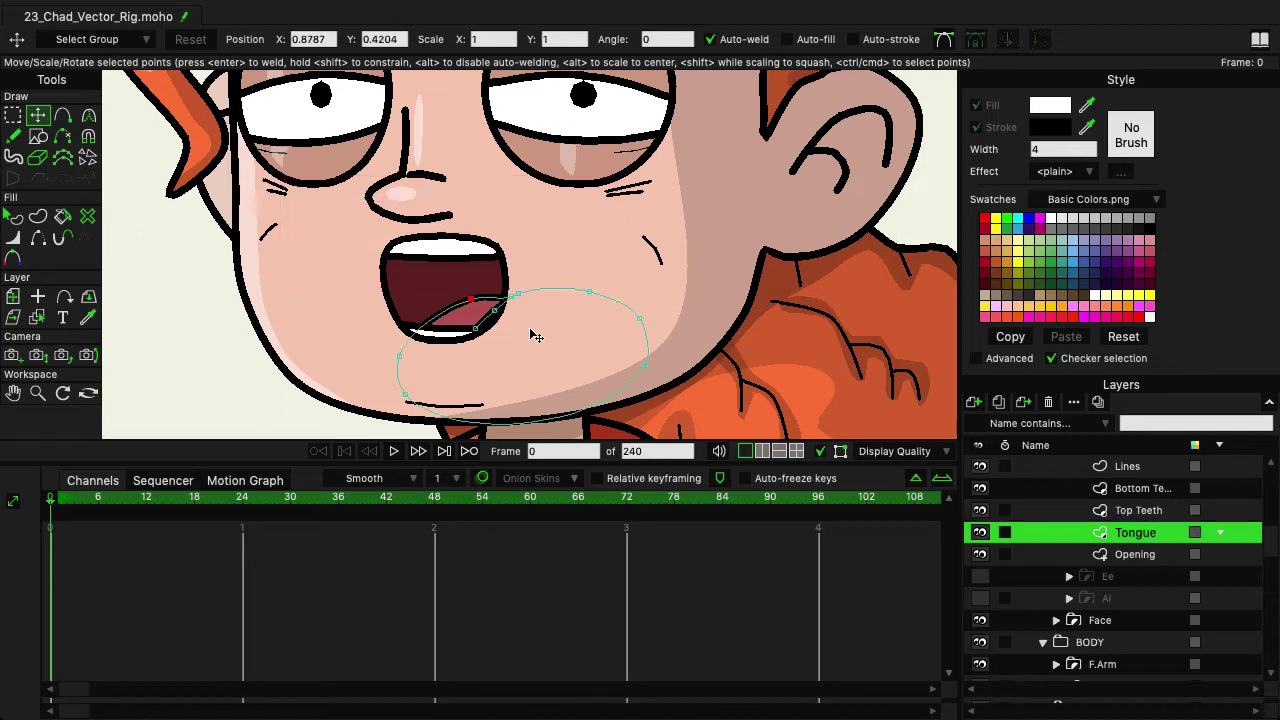
{"action": "key", "text": "ctrl+a"}
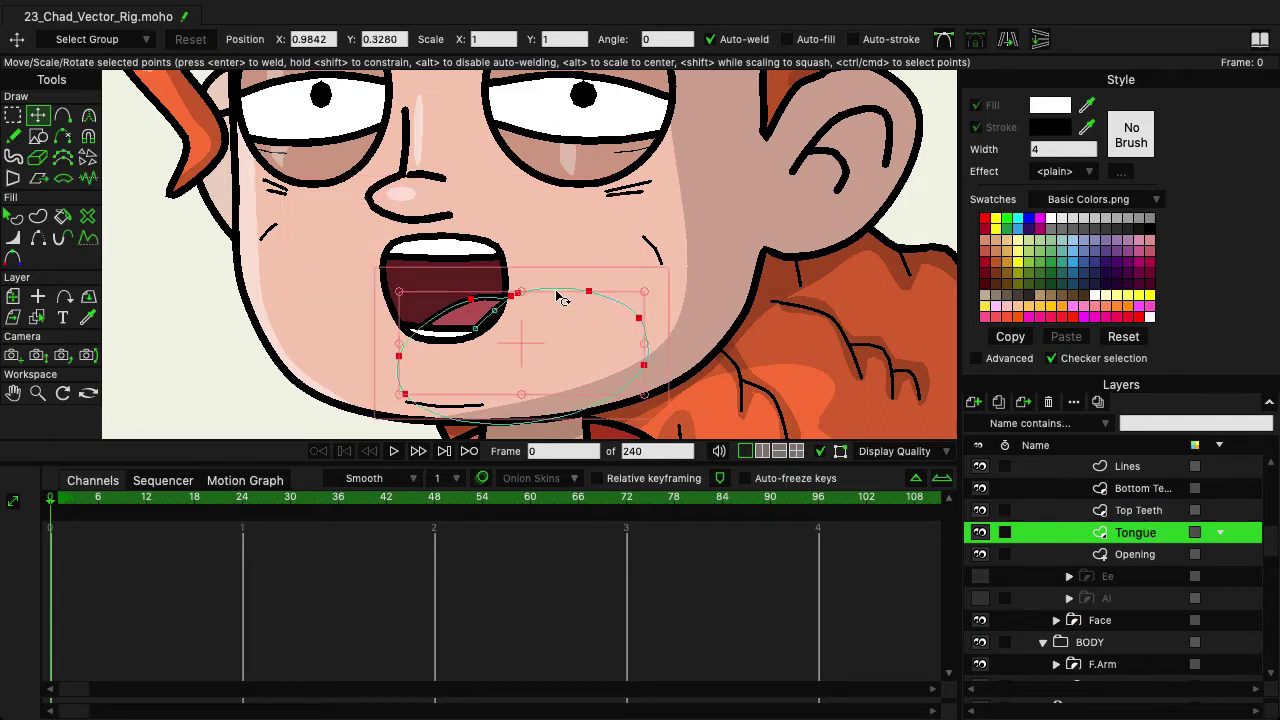
{"action": "left_click_drag", "start_coordinate": [561, 298], "coordinate": [525, 345]}
{"action": "key", "text": "ctrl+z"}
{"action": "scroll", "coordinate": [590, 290], "scroll_direction": "down", "scroll_amount": 3}
{"action": "scroll", "coordinate": [330, 322], "scroll_direction": "down", "scroll_amount": 2}
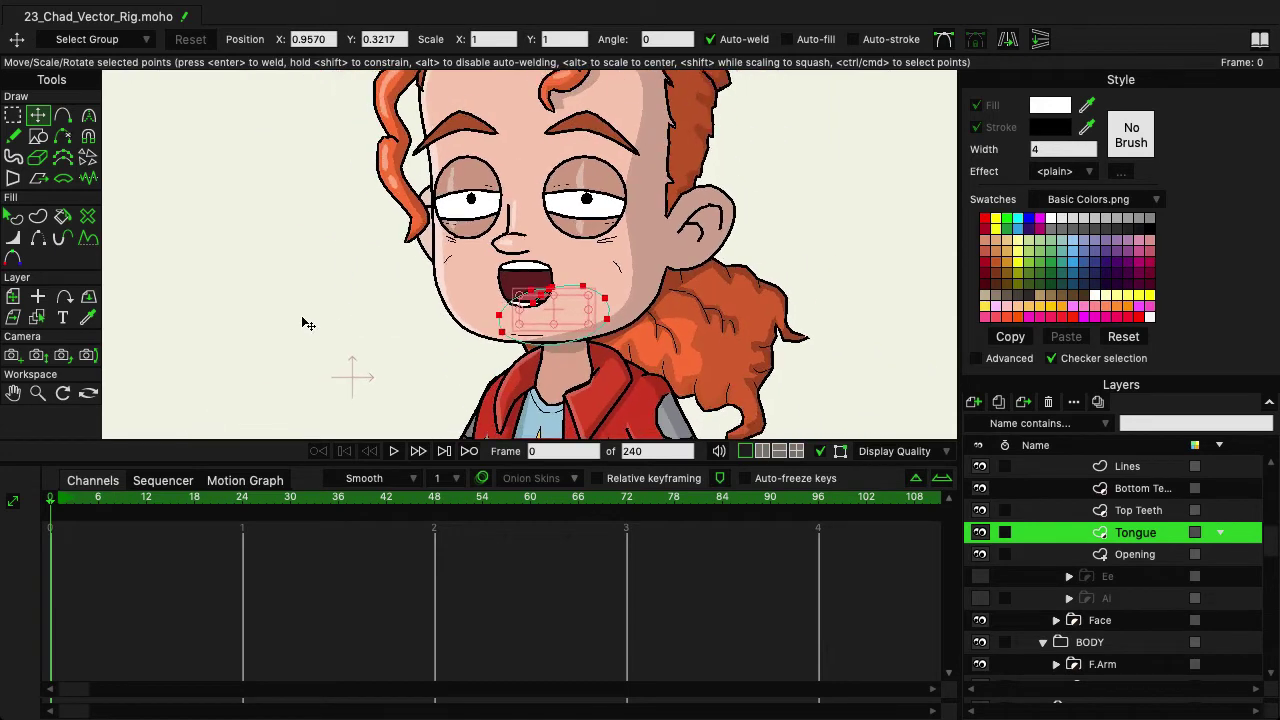
{"action": "scroll", "coordinate": [1148, 545], "scroll_direction": "up", "scroll_amount": 2}
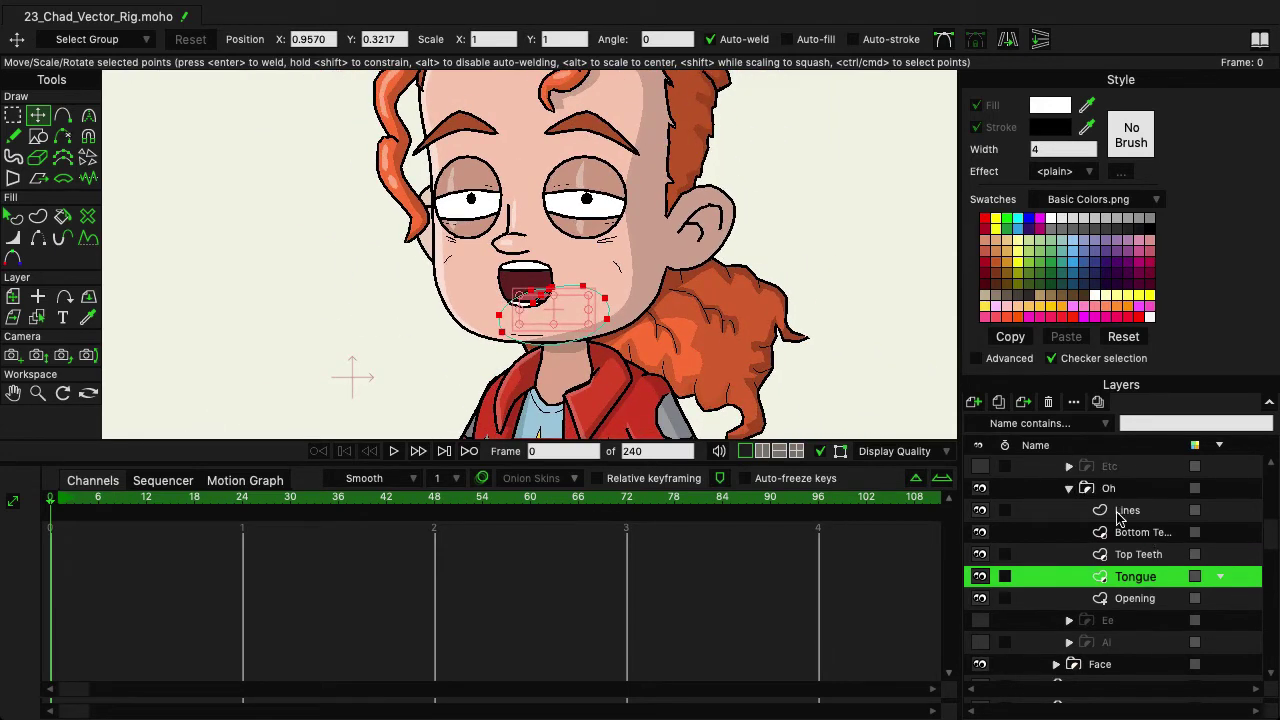
{"action": "left_click", "coordinate": [1072, 491]}
{"action": "scroll", "coordinate": [1090, 525], "scroll_direction": "up", "scroll_amount": 2}
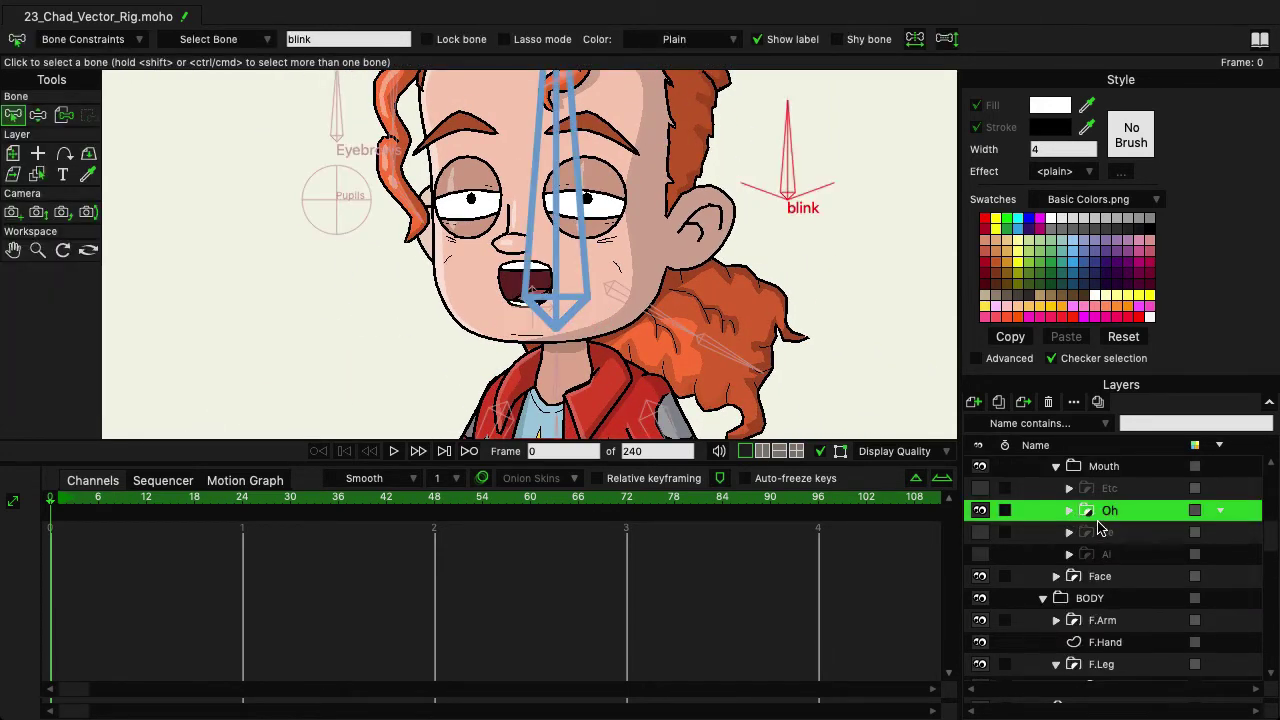
{"action": "left_click", "coordinate": [982, 511]}
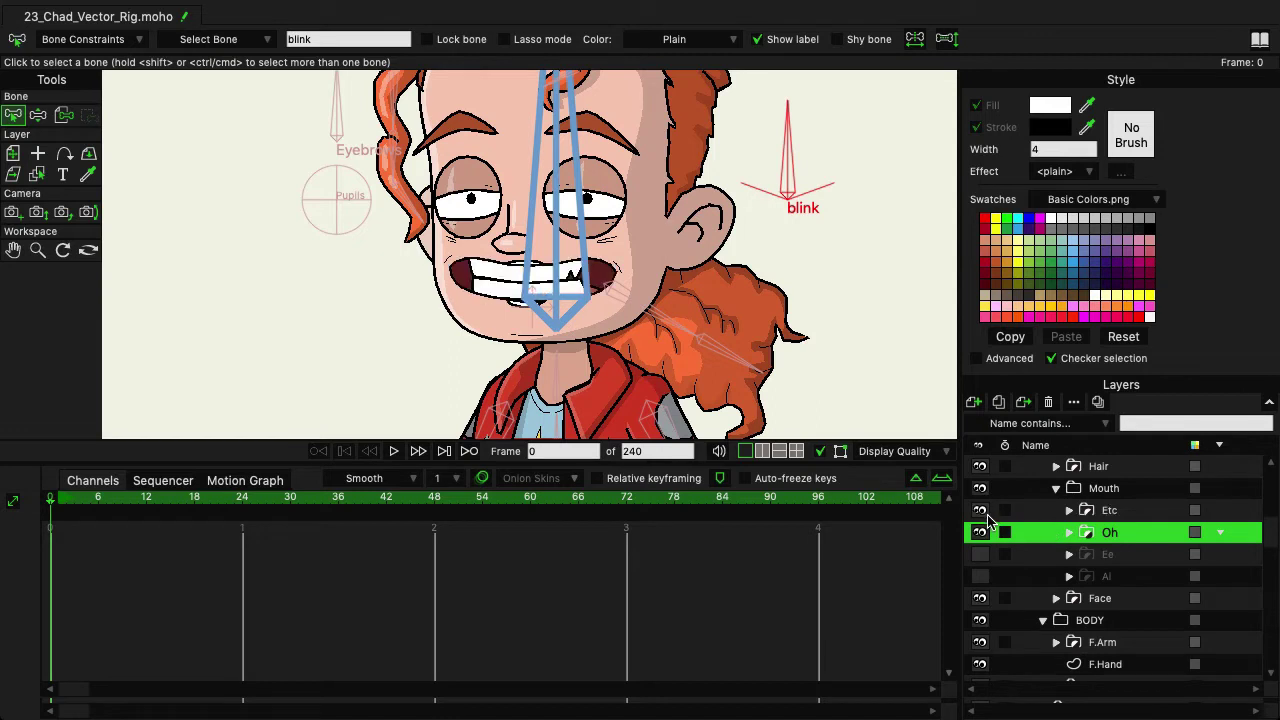
{"action": "left_click", "coordinate": [981, 511]}
{"action": "left_click", "coordinate": [981, 533]}
{"action": "left_click", "coordinate": [981, 533]}
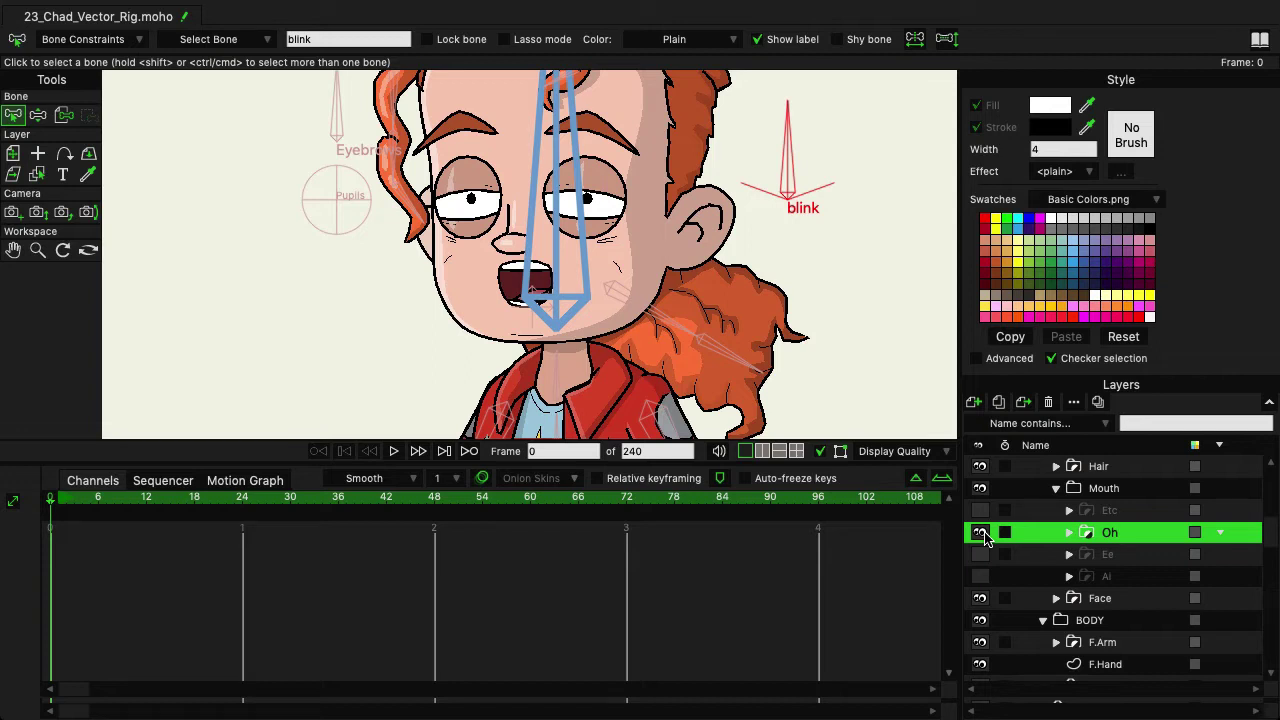
Duplicate Oh as a new pose 'QUW', hide Oh, and expand QUW's parts
{"action": "left_click", "coordinate": [998, 405]}
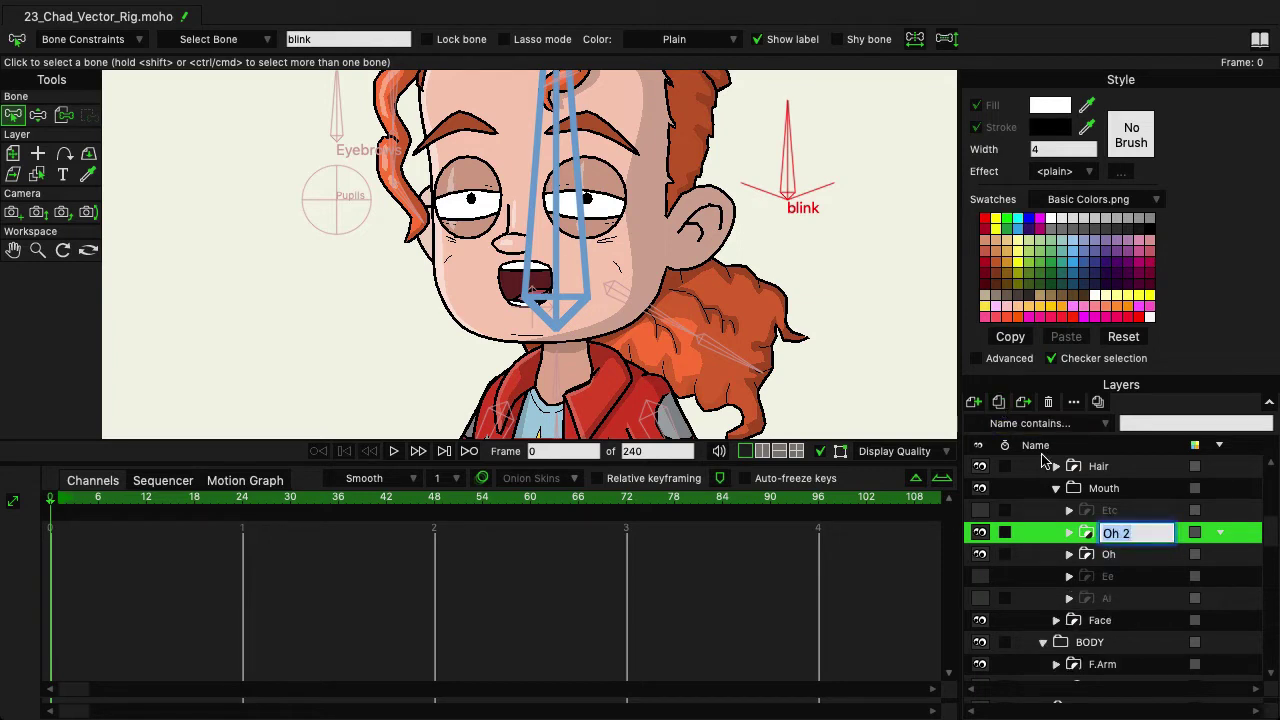
{"action": "type", "text": "OUW"}
{"action": "key", "text": "Return"}
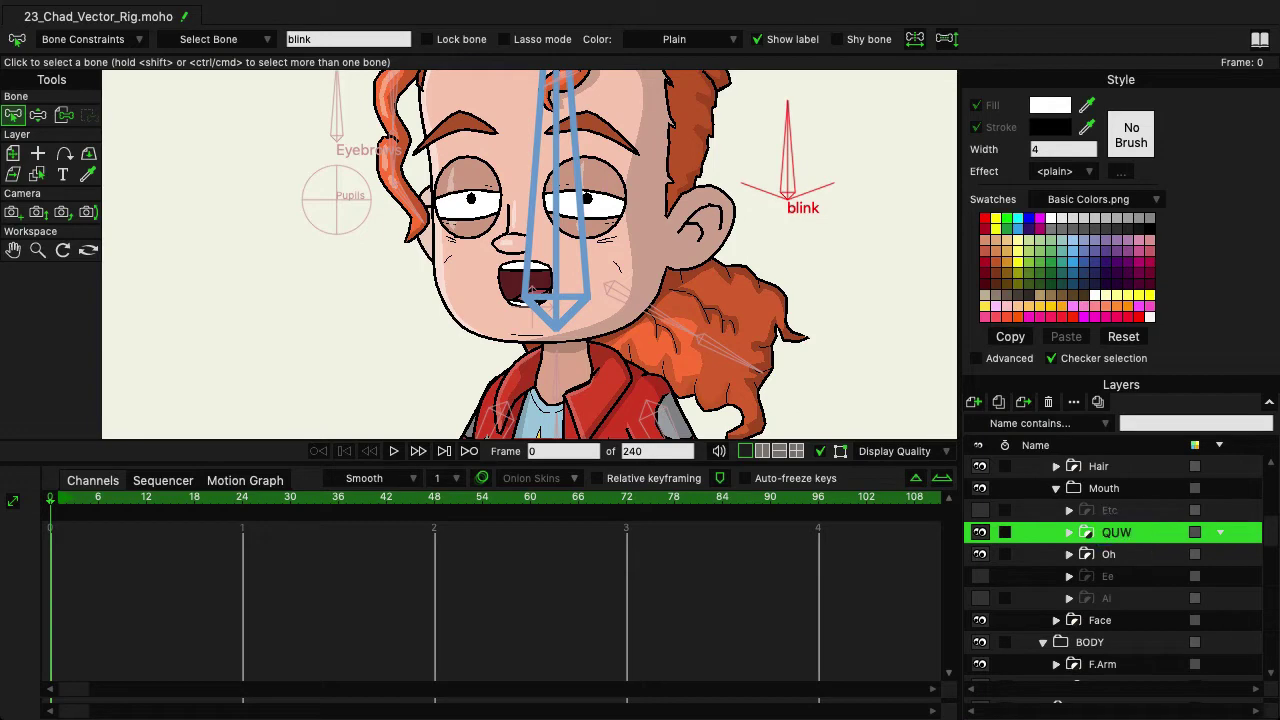
{"action": "left_click", "coordinate": [980, 554]}
{"action": "scroll", "coordinate": [490, 365], "scroll_direction": "up", "scroll_amount": 4}
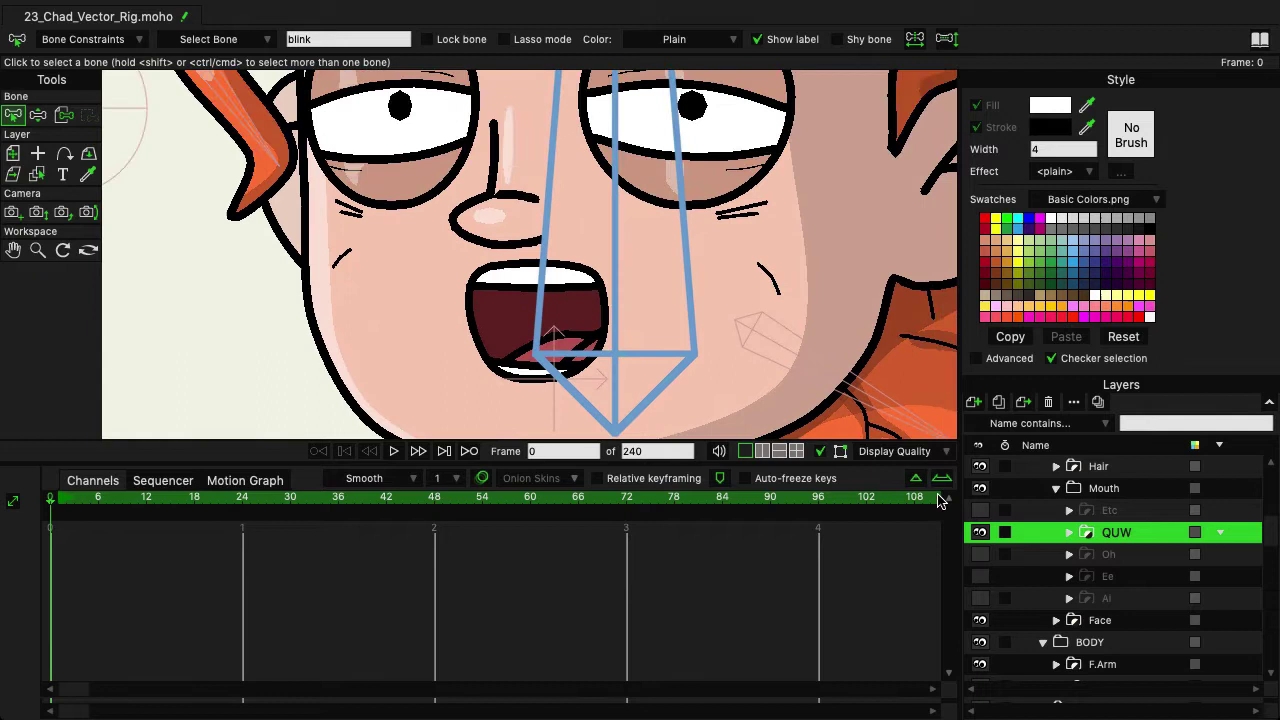
{"action": "left_click", "coordinate": [1069, 533]}
Drag the QUW Opening's side and edge points inward for a taller, narrower mouth
{"action": "left_click", "coordinate": [1130, 645]}
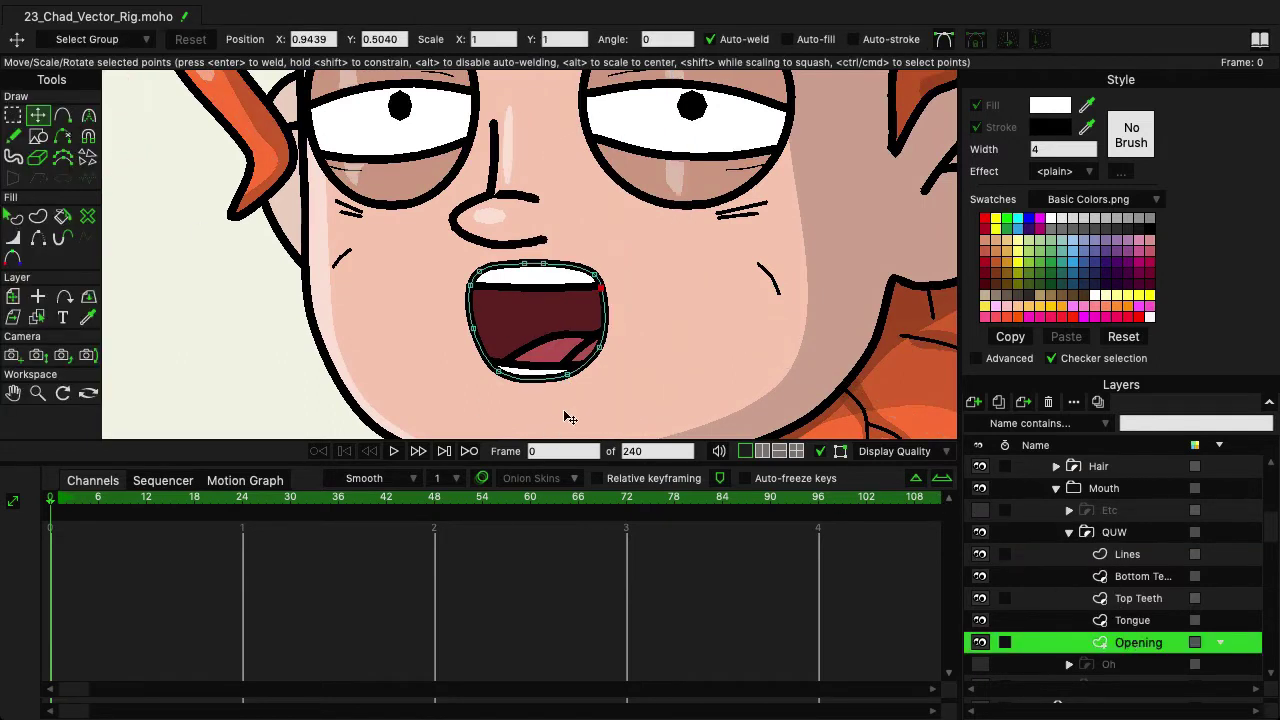
{"action": "left_click", "coordinate": [476, 328]}
{"action": "left_click_drag", "start_coordinate": [476, 328], "coordinate": [490, 333]}
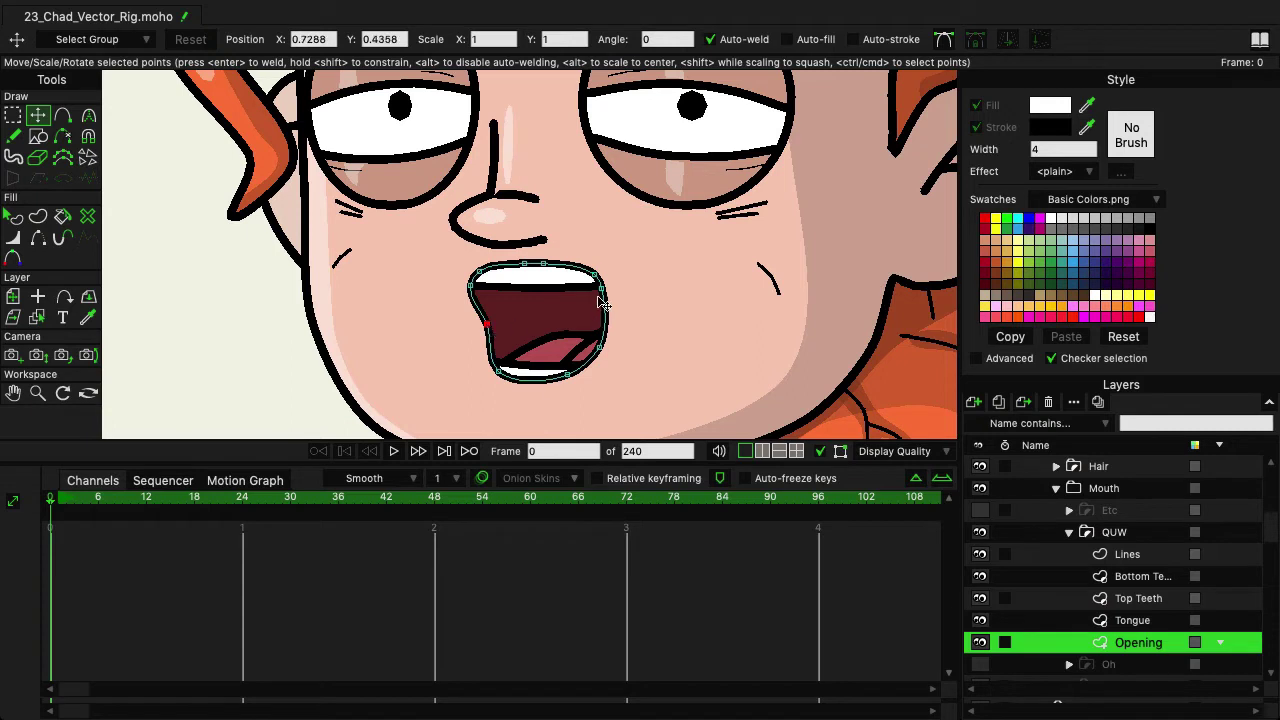
{"action": "left_click_drag", "start_coordinate": [606, 306], "coordinate": [593, 331]}
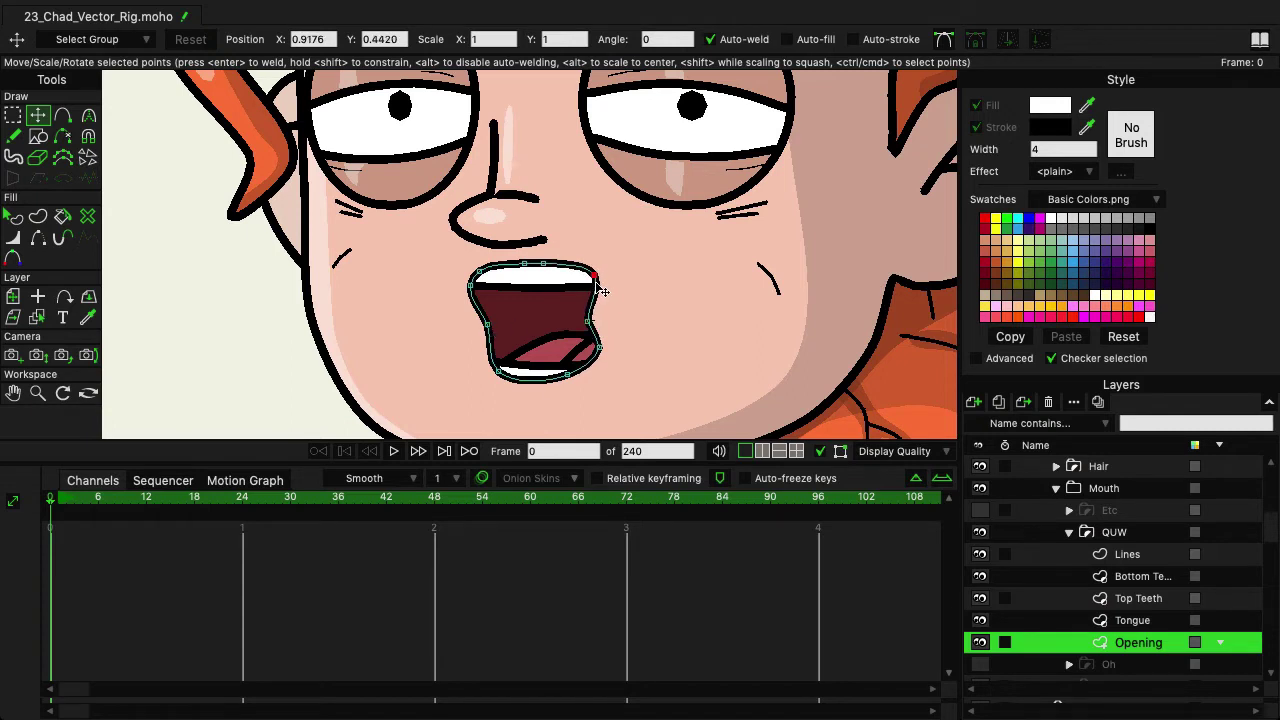
{"action": "left_click_drag", "start_coordinate": [601, 285], "coordinate": [603, 292]}
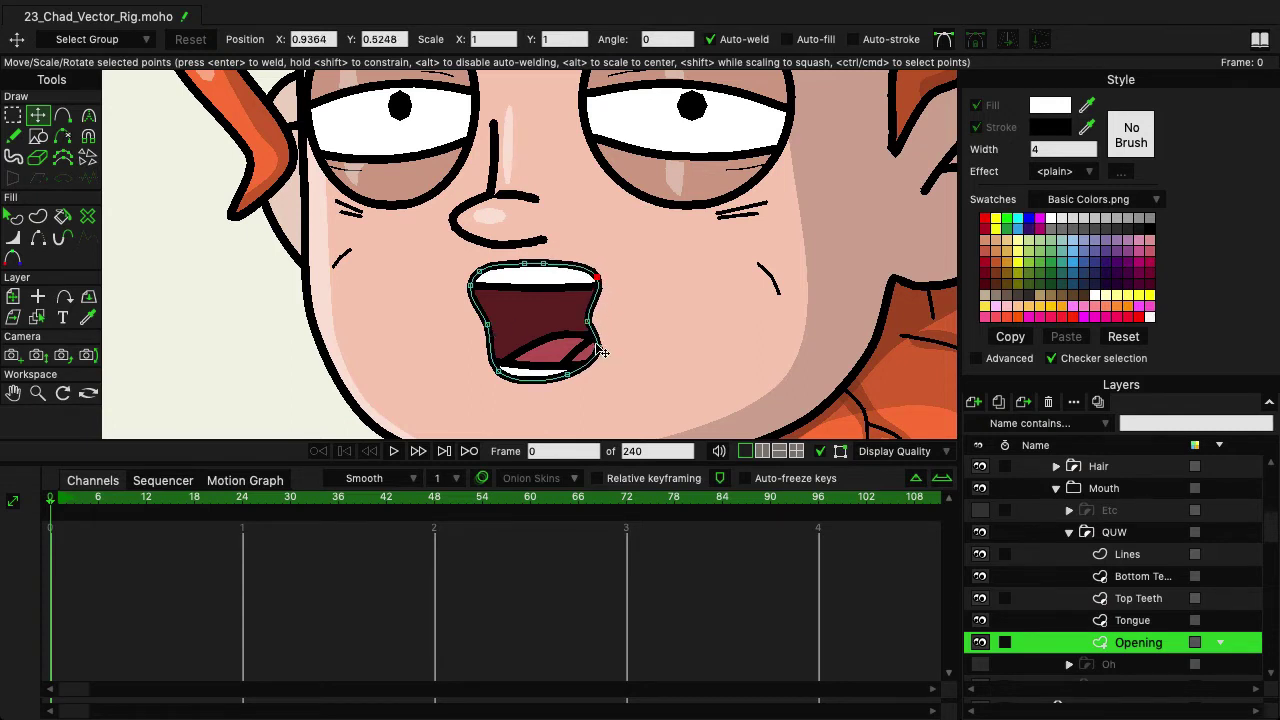
{"action": "left_click_drag", "start_coordinate": [549, 379], "coordinate": [543, 388]}
{"action": "mouse_move", "coordinate": [599, 347]}
{"action": "left_mouse_down"}
{"action": "mouse_move", "coordinate": [591, 360]}
{"action": "mouse_move", "coordinate": [587, 327]}
{"action": "left_mouse_up"}
{"action": "left_click_drag", "start_coordinate": [533, 271], "coordinate": [504, 281]}
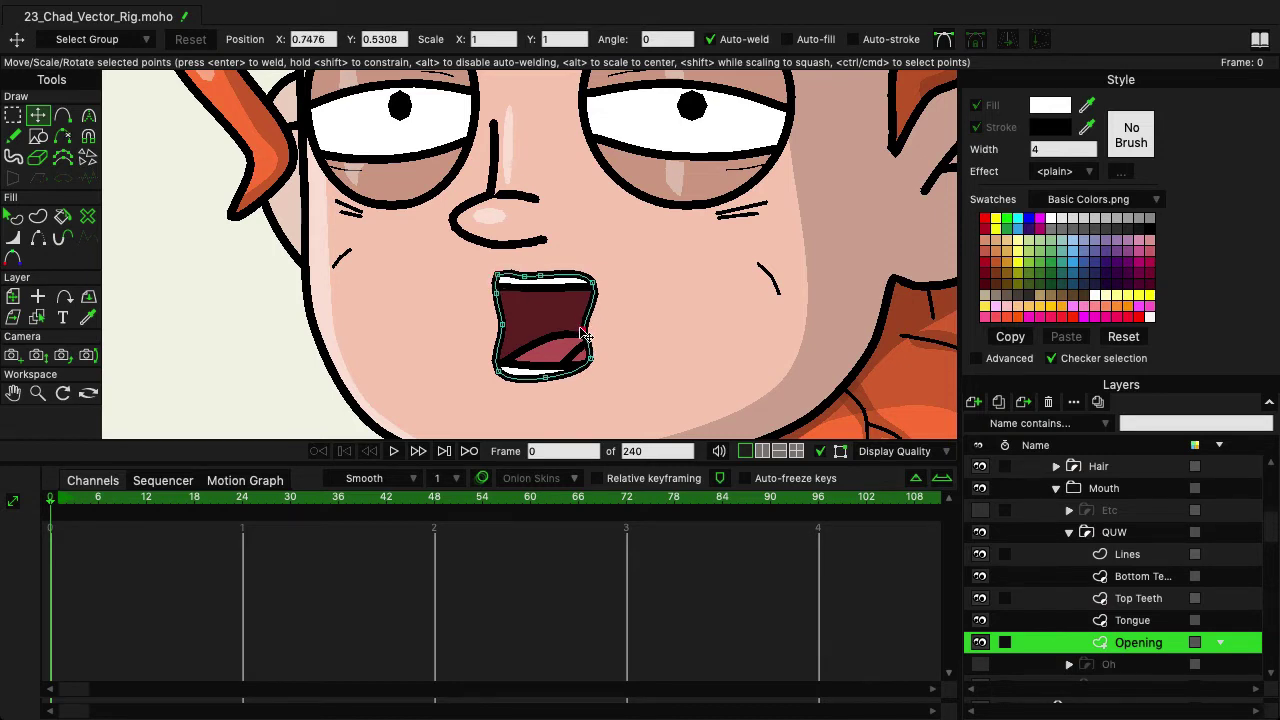
{"action": "left_click", "coordinate": [592, 300], "text": "ctrl+alt"}
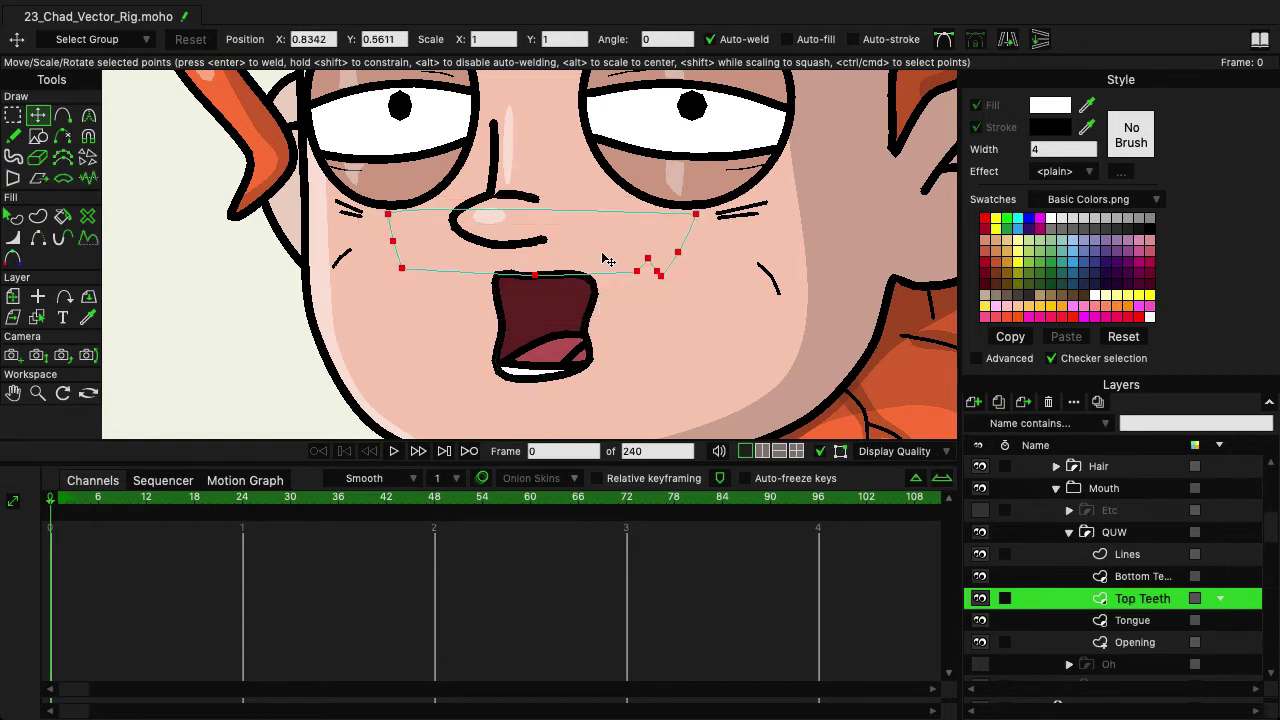
Select all Top Teeth points and compare them against the Bottom Teeth shape
{"action": "key", "text": "ctrl+a"}
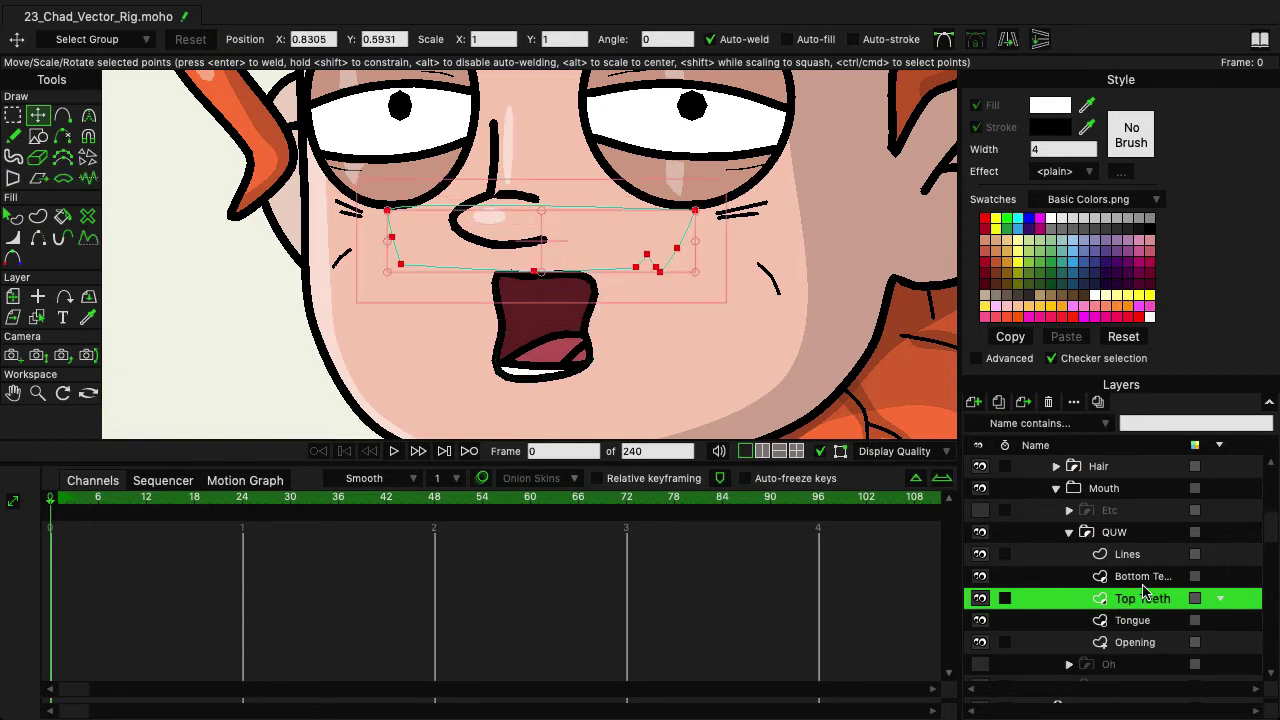
{"action": "left_click", "coordinate": [1137, 577]}
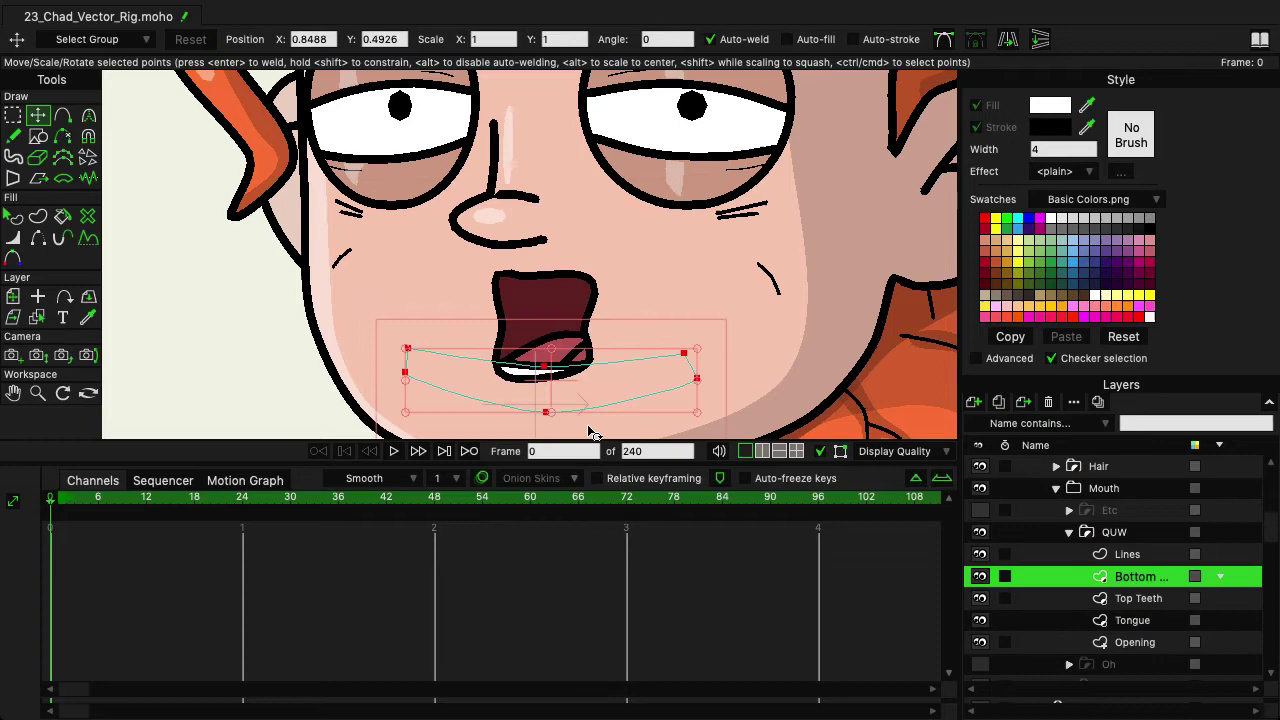
{"action": "left_click", "coordinate": [1140, 598]}
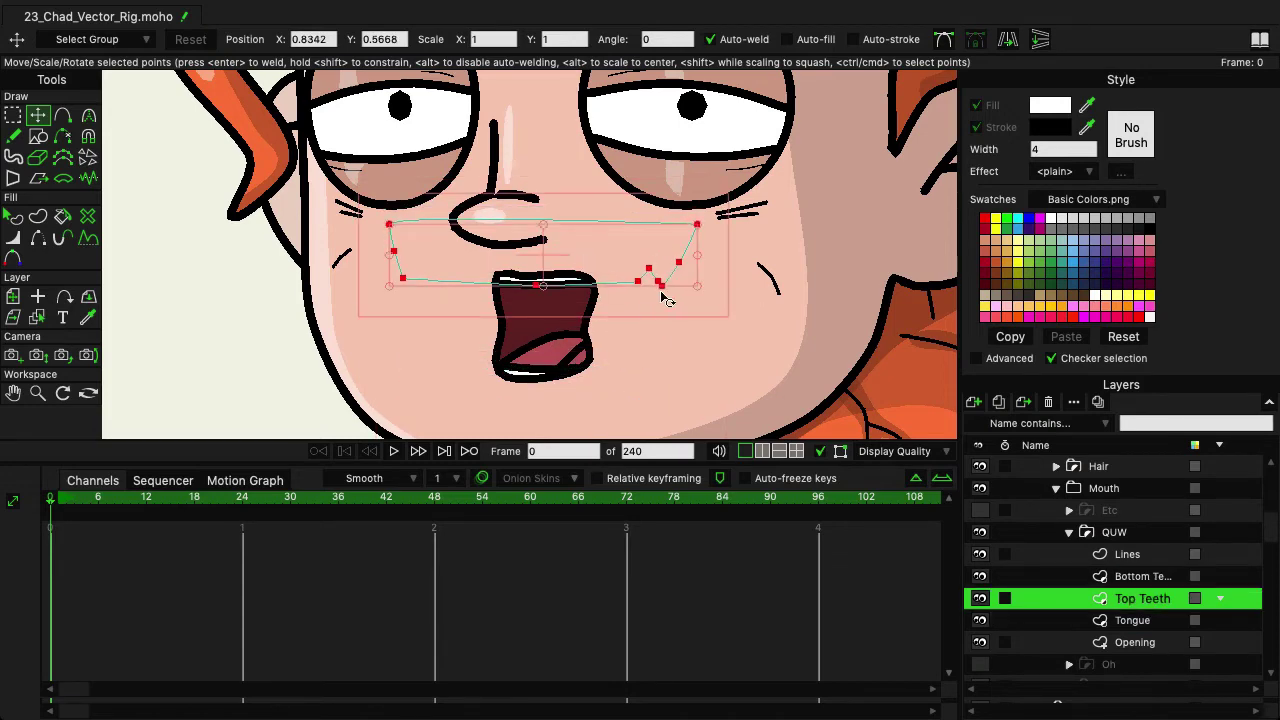
{"action": "scroll", "coordinate": [414, 264], "scroll_direction": "down", "scroll_amount": 5}
{"action": "scroll", "coordinate": [470, 300], "scroll_direction": "up", "scroll_amount": 3}
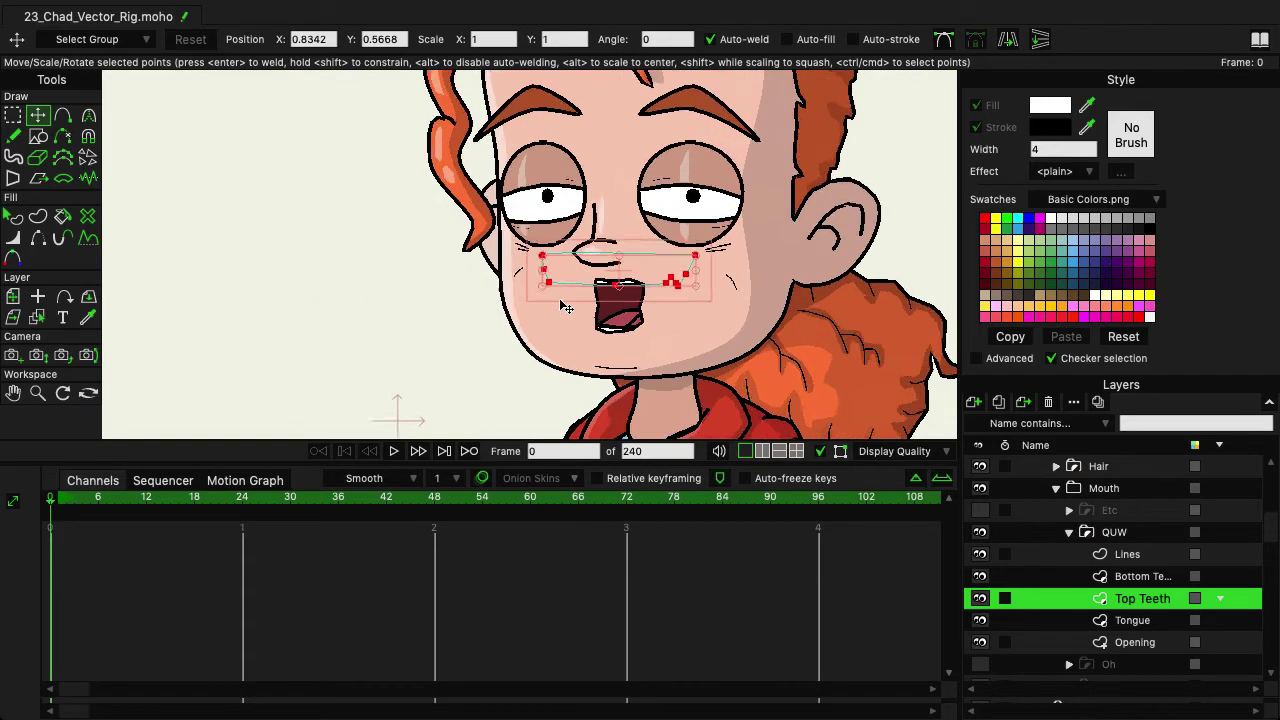
Drag the QUW Opening points into a small round pucker and refine its edge points
{"action": "left_click", "coordinate": [1150, 642]}
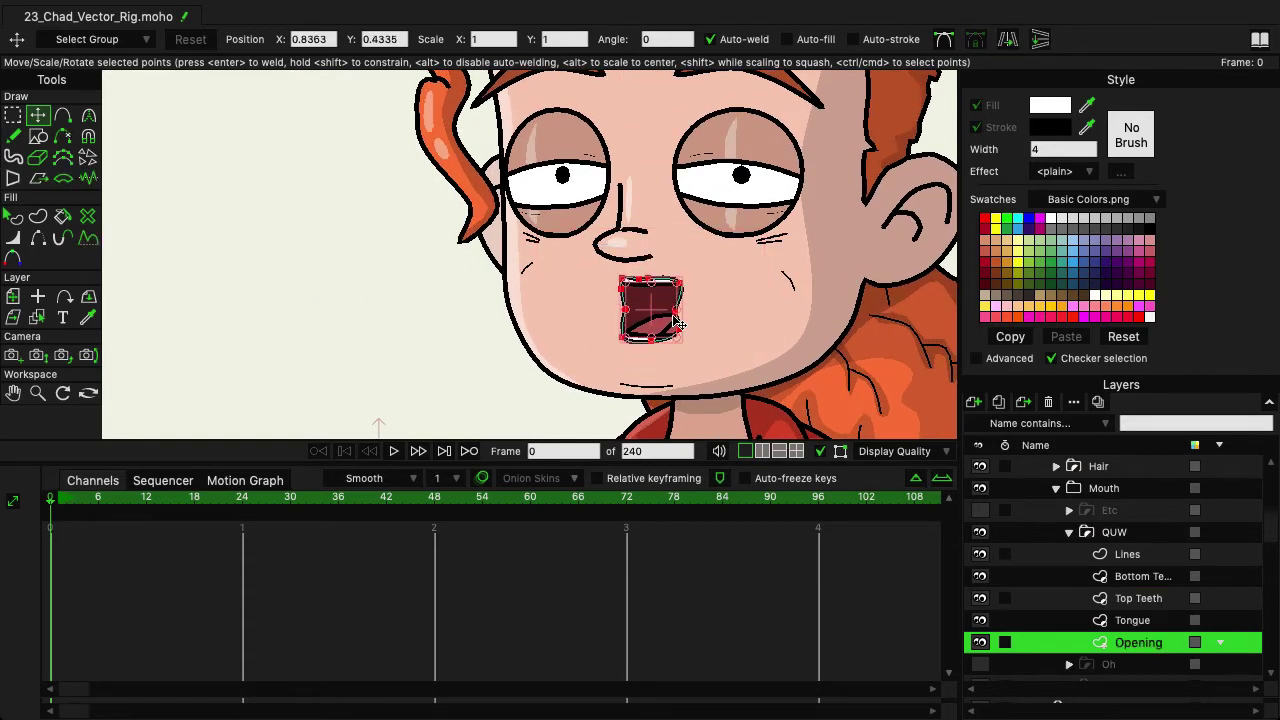
{"action": "left_click_drag", "start_coordinate": [678, 318], "coordinate": [655, 342]}
{"action": "left_click", "coordinate": [622, 308]}
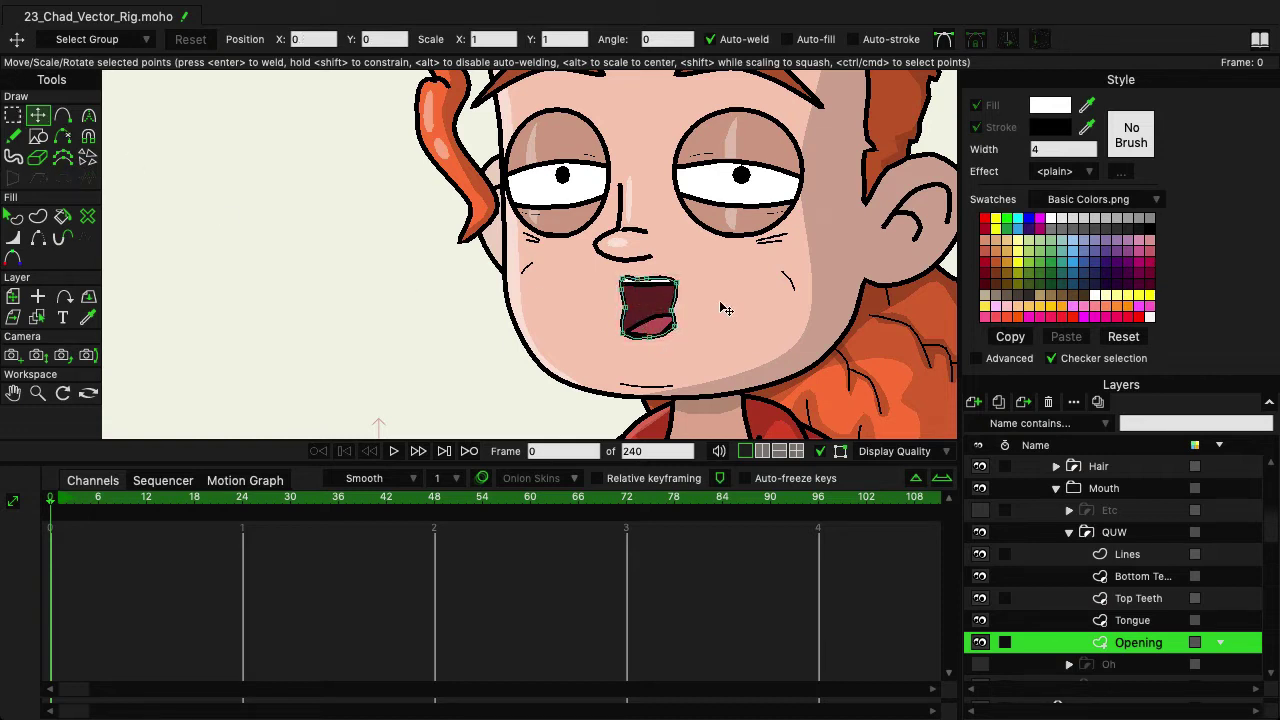
{"action": "left_click", "coordinate": [628, 312]}
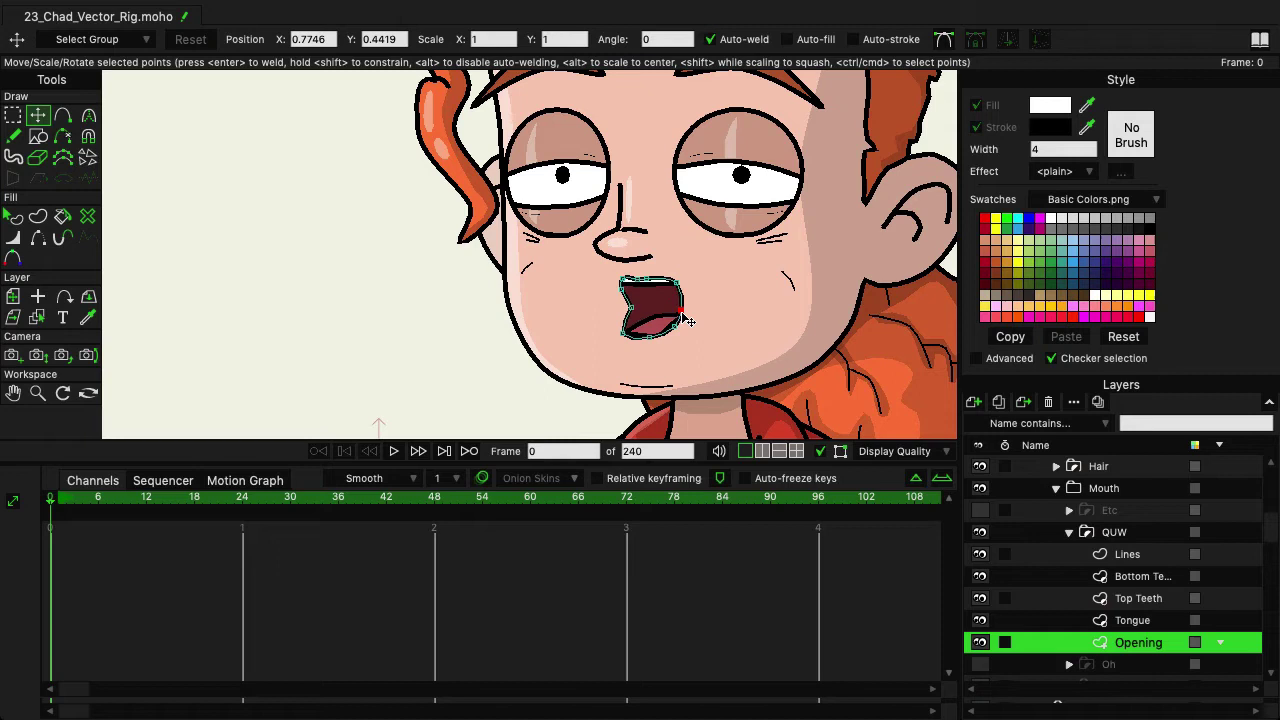
{"action": "left_click", "coordinate": [683, 319]}
{"action": "left_click", "coordinate": [632, 312]}
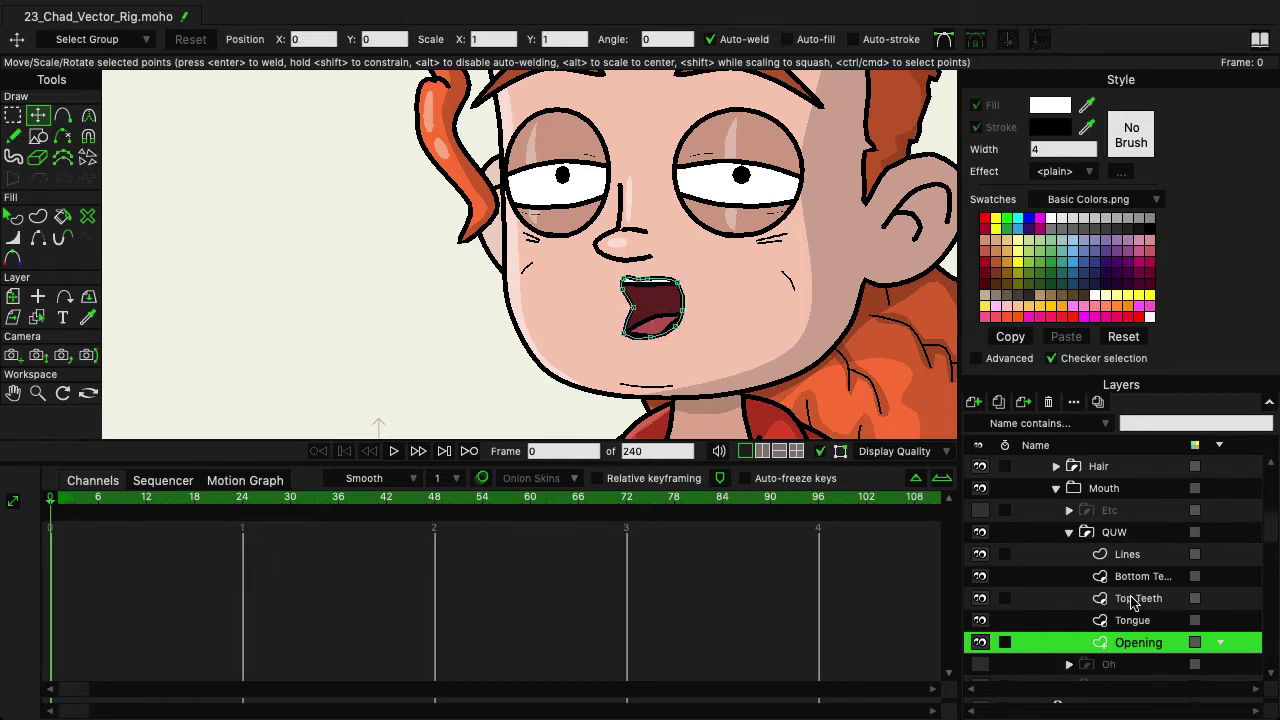
Collapse and hide the QUW mouth, comparing it with Oh, leaving both hidden
{"action": "left_click", "coordinate": [1078, 536]}
{"action": "left_click", "coordinate": [980, 532]}
{"action": "left_click", "coordinate": [980, 553]}
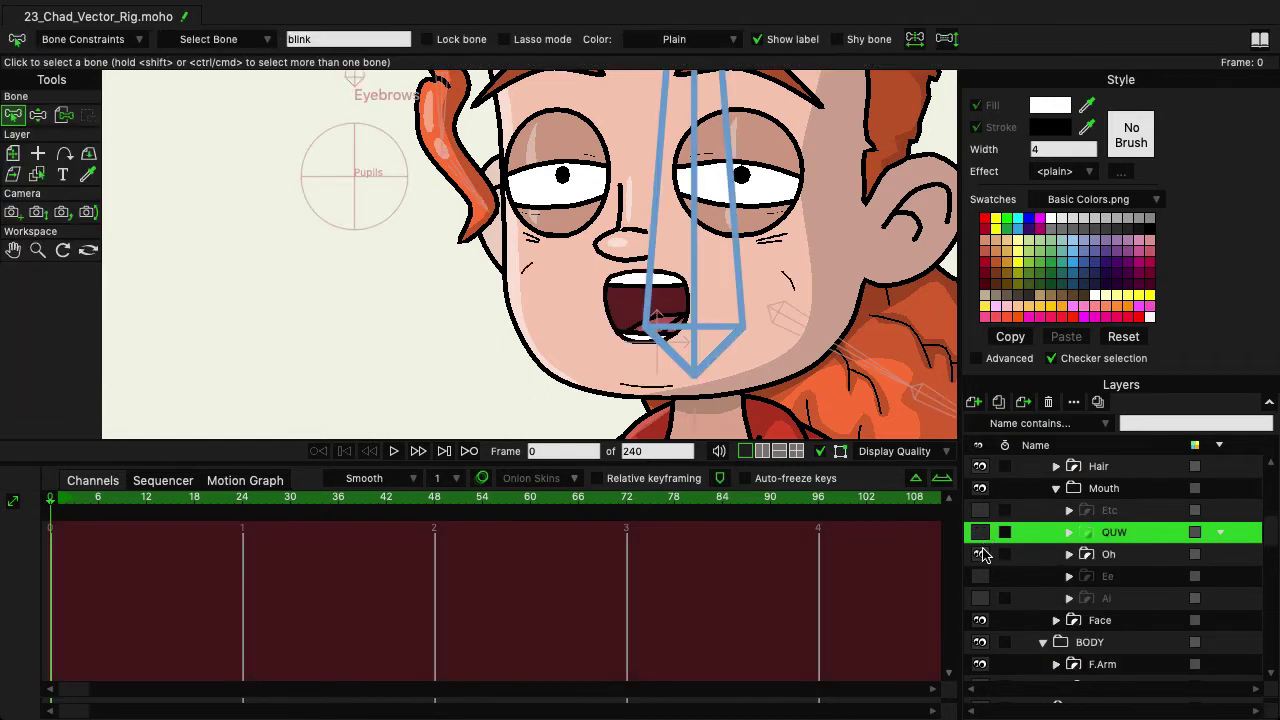
{"action": "left_click", "coordinate": [979, 536]}
{"action": "left_click", "coordinate": [980, 554]}
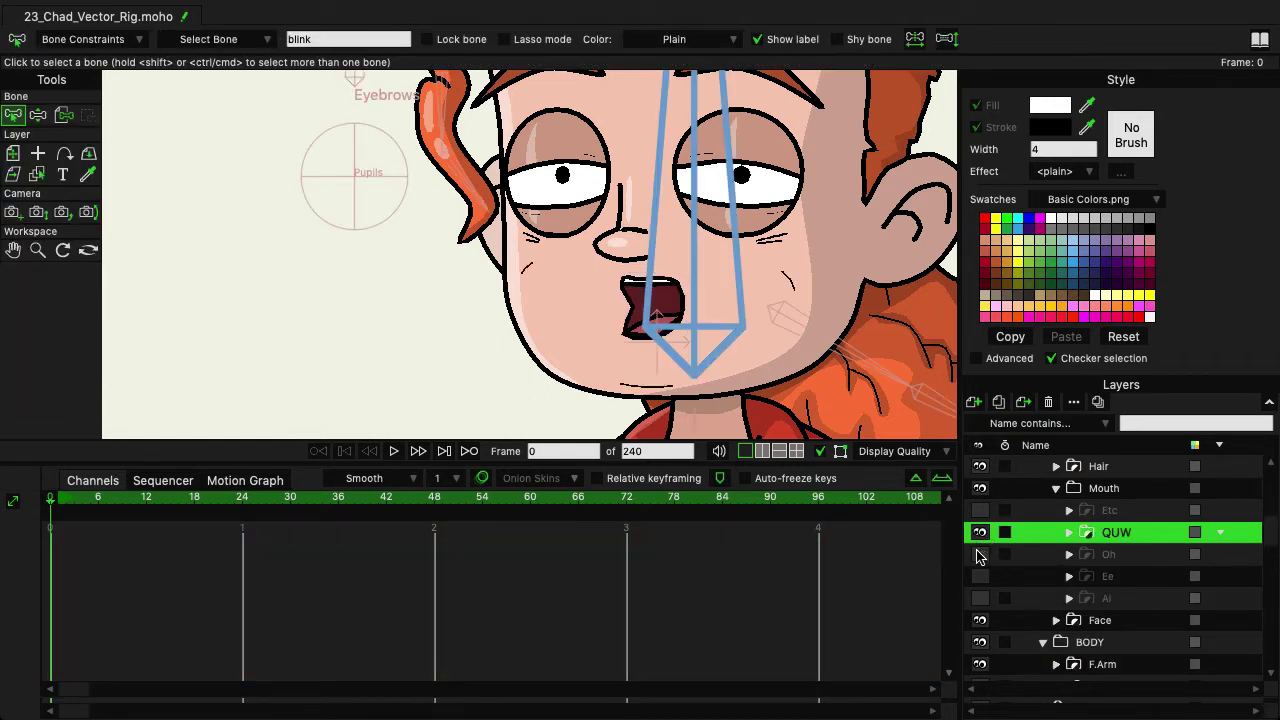
{"action": "left_click", "coordinate": [980, 532]}
{"action": "left_click", "coordinate": [980, 554]}
{"action": "left_click", "coordinate": [980, 554]}
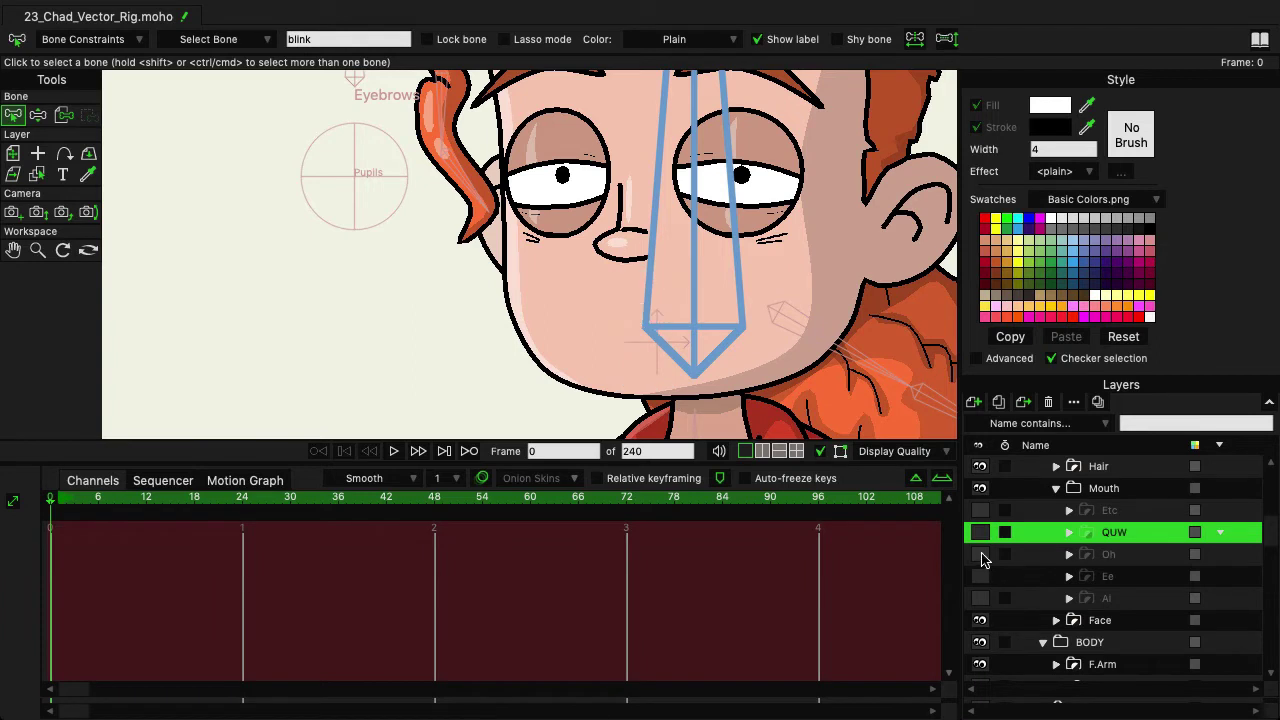
{"action": "left_click", "coordinate": [980, 554]}
{"action": "left_click", "coordinate": [980, 554]}
Duplicate the Ai mouth as 'Th', make it visible, and expand its parts
{"action": "left_click", "coordinate": [1125, 599]}
{"action": "left_click", "coordinate": [1000, 402]}
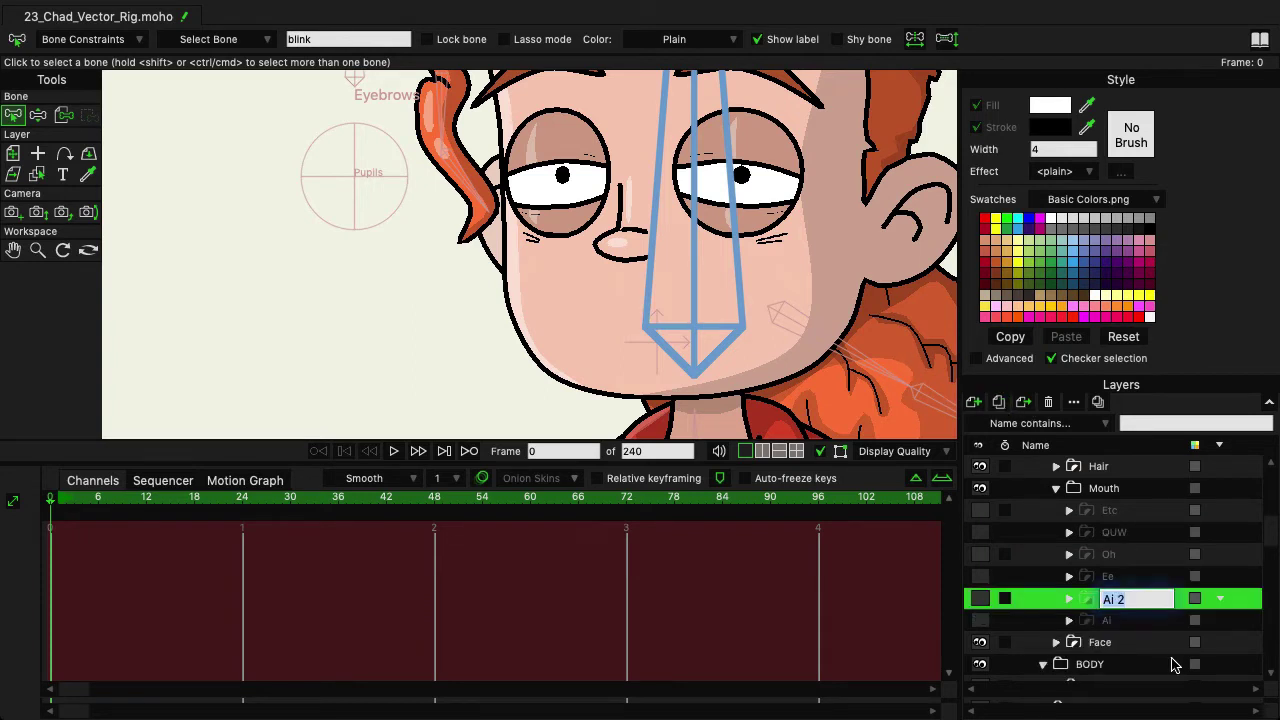
{"action": "type", "text": "T"}
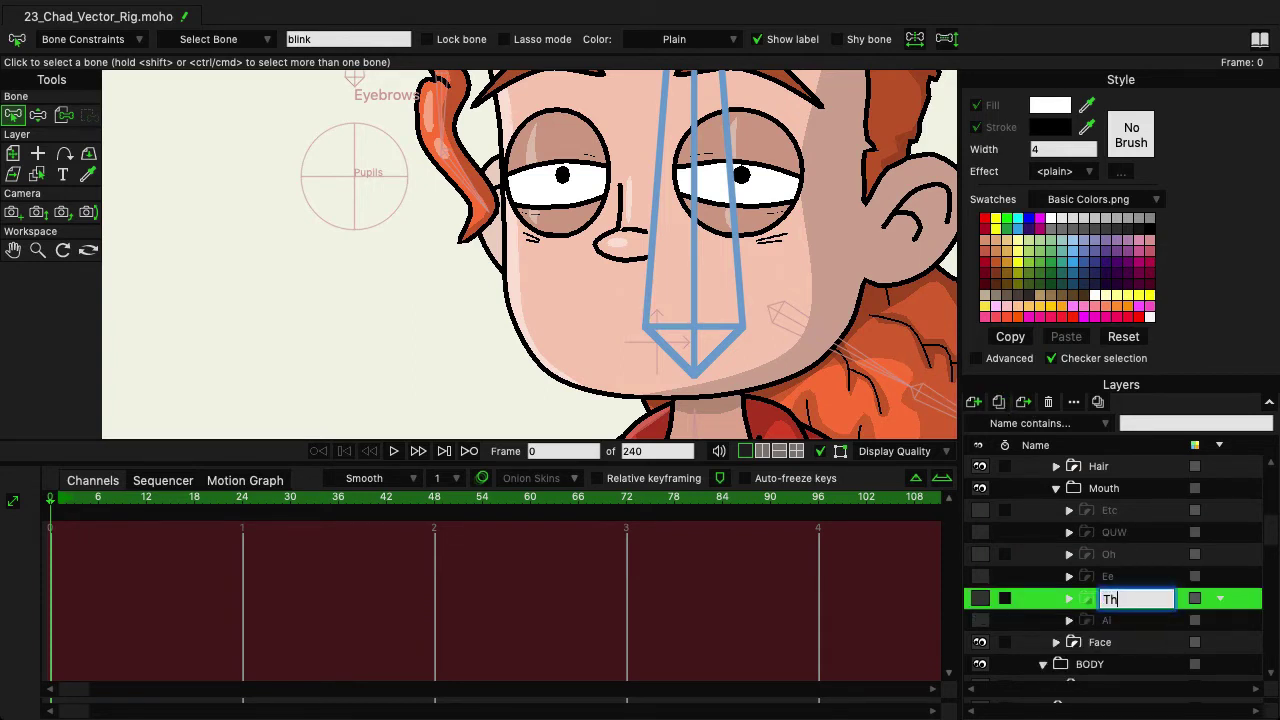
{"action": "type", "text": "h"}
{"action": "key", "text": "Return"}
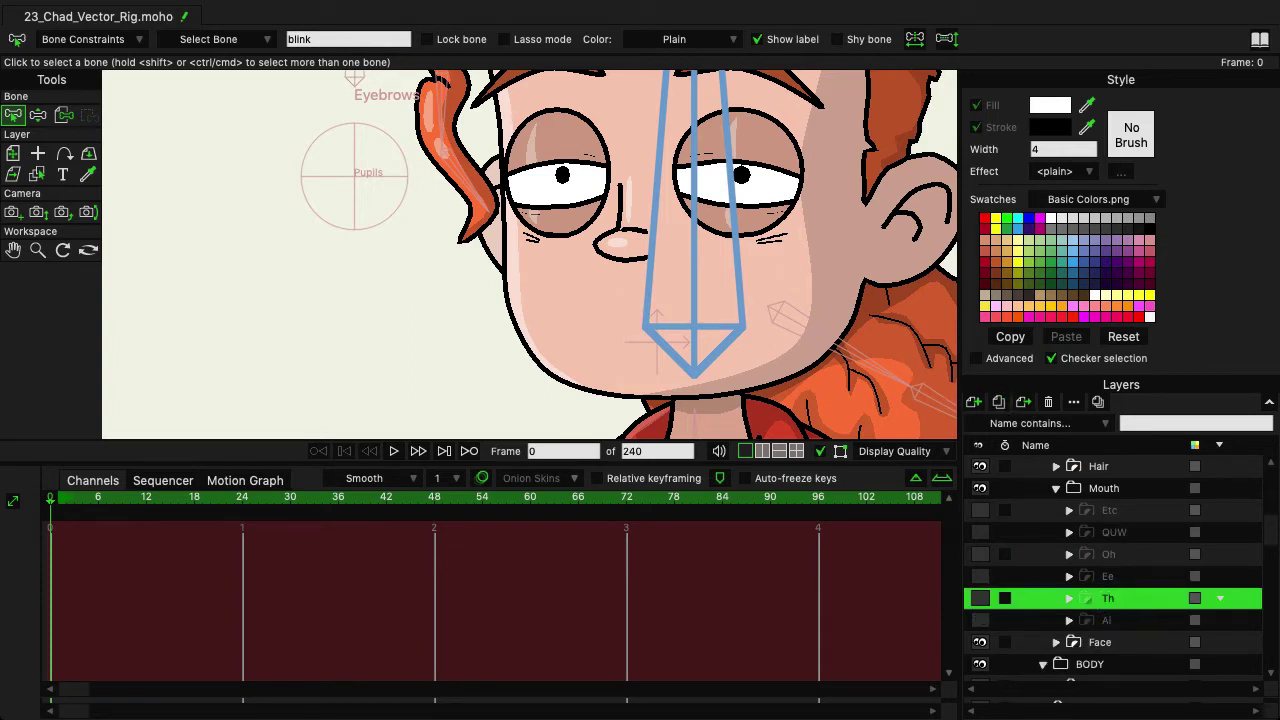
{"action": "left_click", "coordinate": [978, 599]}
{"action": "left_click", "coordinate": [1068, 598]}
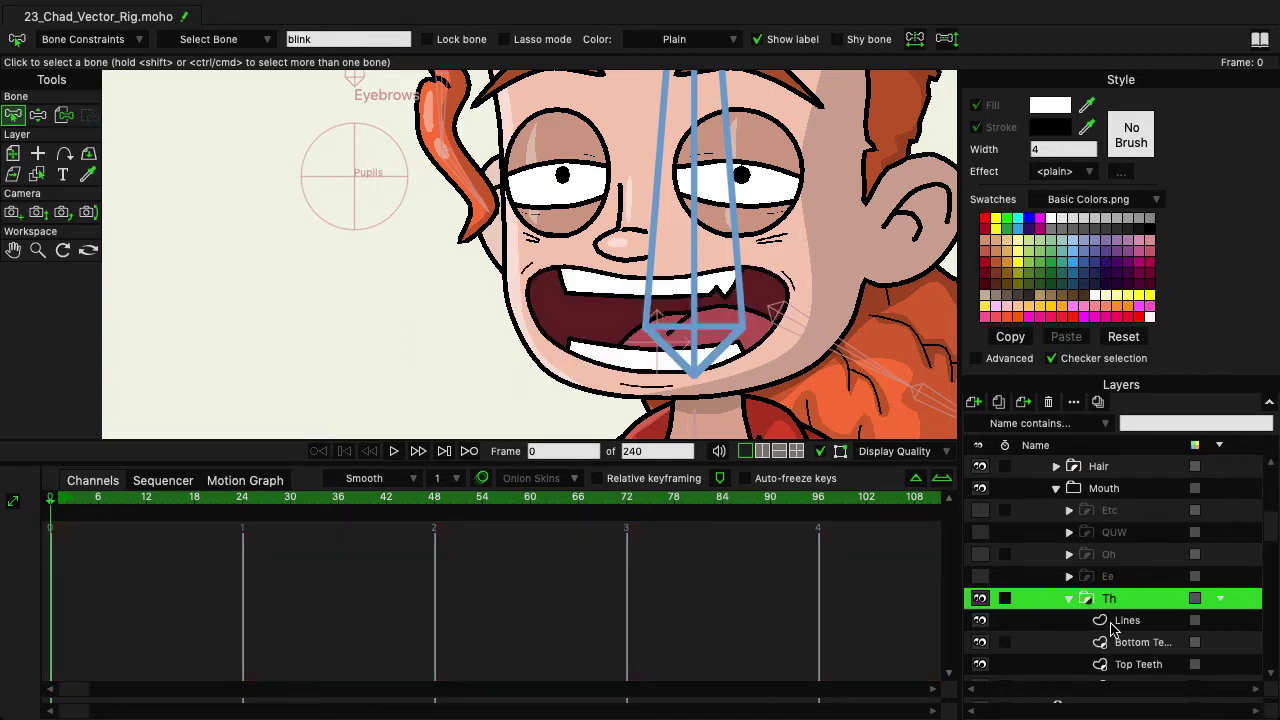
{"action": "scroll", "coordinate": [1110, 625], "scroll_direction": "down", "scroll_amount": 5}
Squash the Th Opening so it's less open and raise the Bottom Teeth slightly
{"action": "left_click", "coordinate": [1141, 560]}
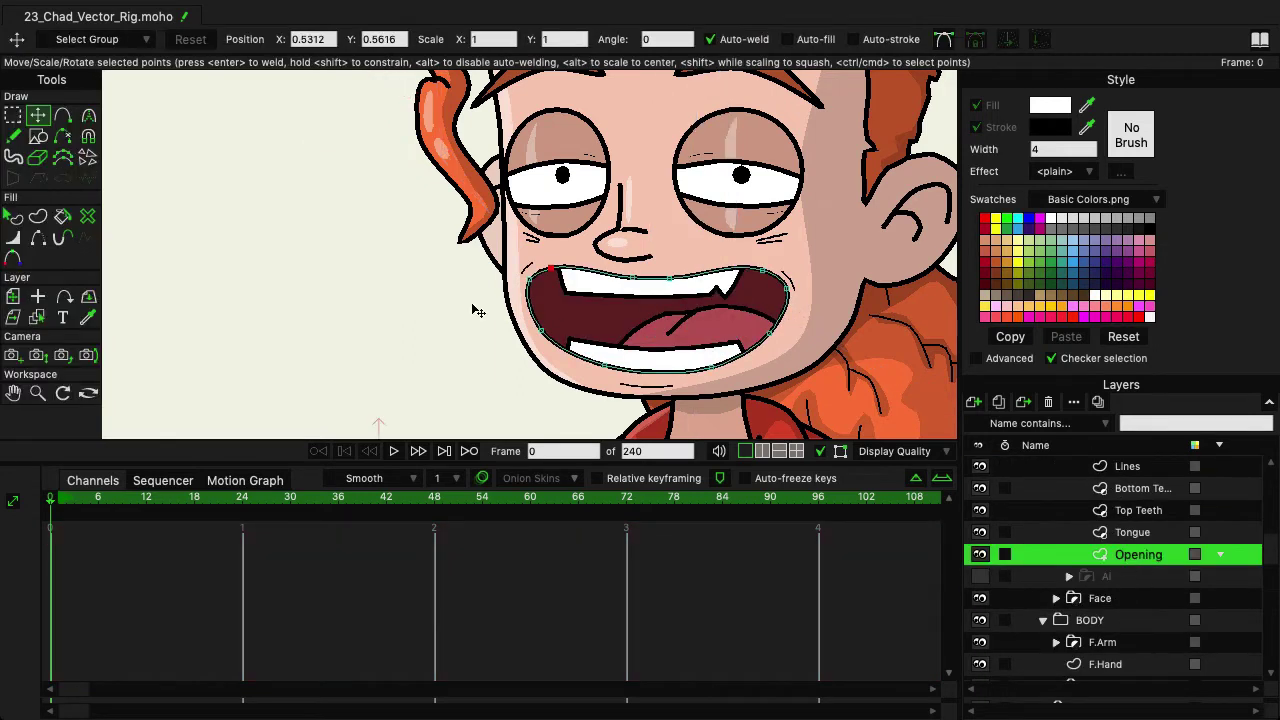
{"action": "key", "text": "ctrl+a"}
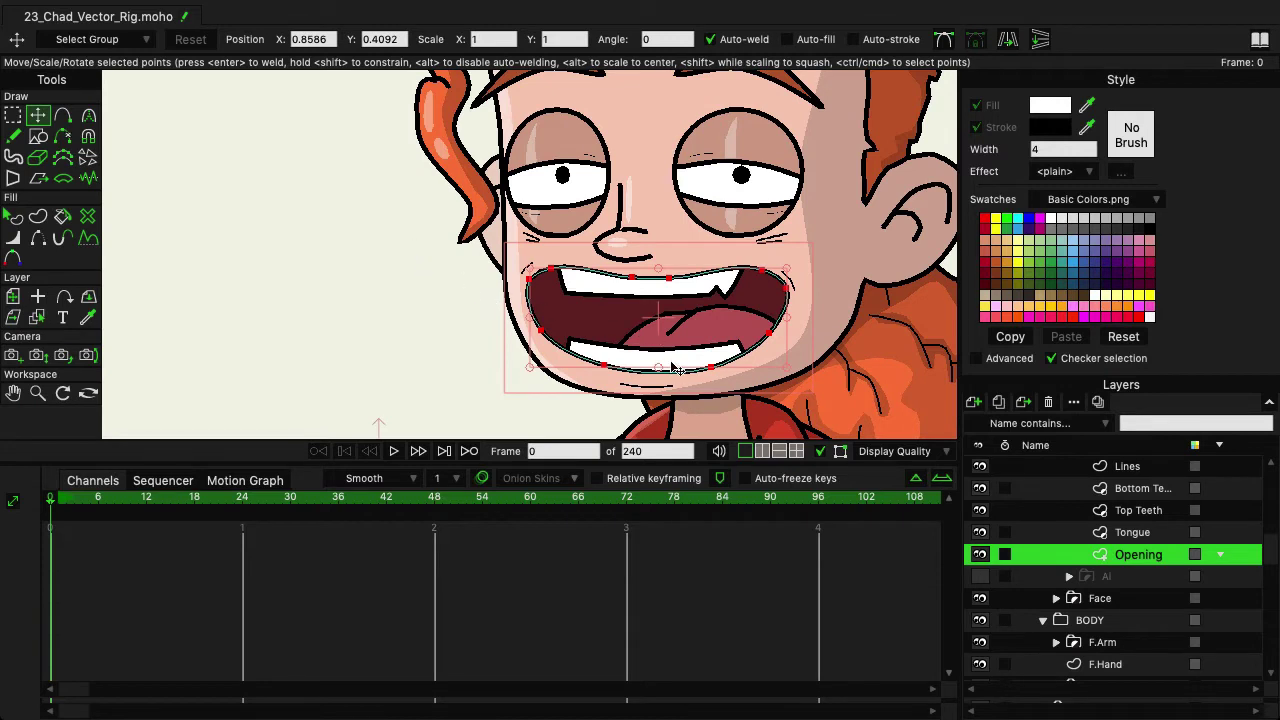
{"action": "left_click_drag", "start_coordinate": [660, 388], "coordinate": [660, 357]}
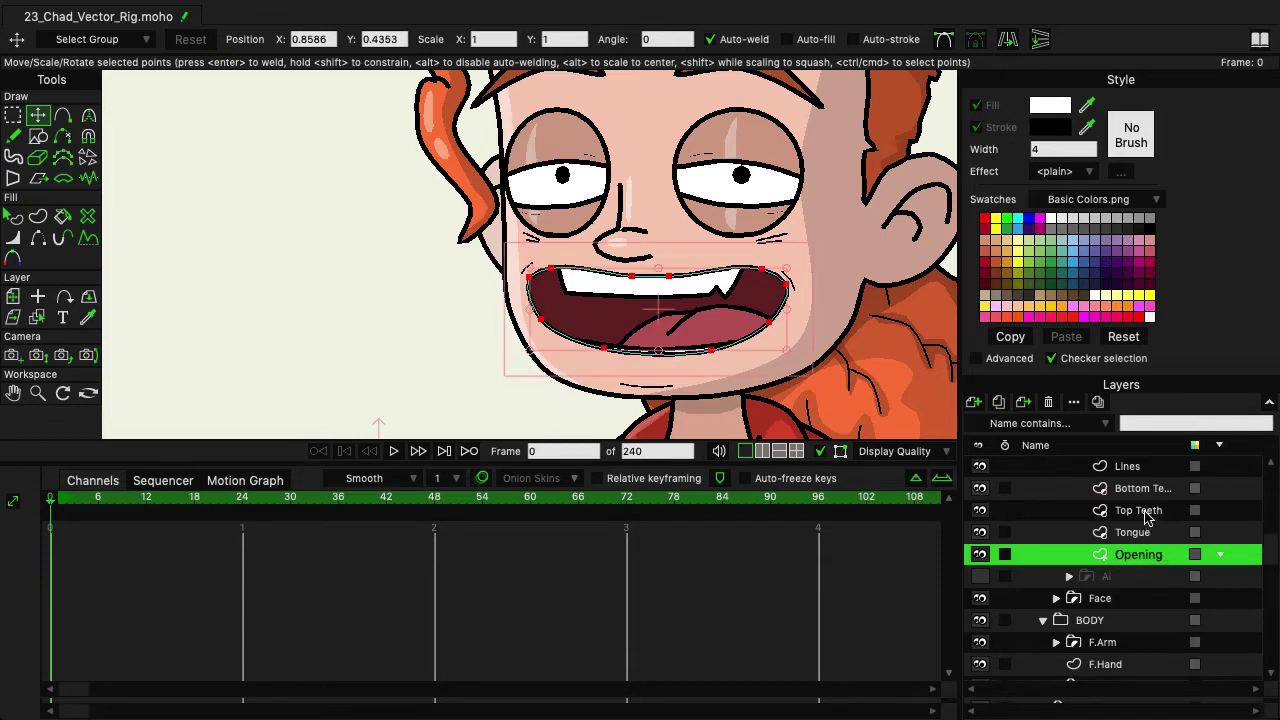
{"action": "left_click", "coordinate": [1146, 512]}
{"action": "left_click", "coordinate": [1141, 490]}
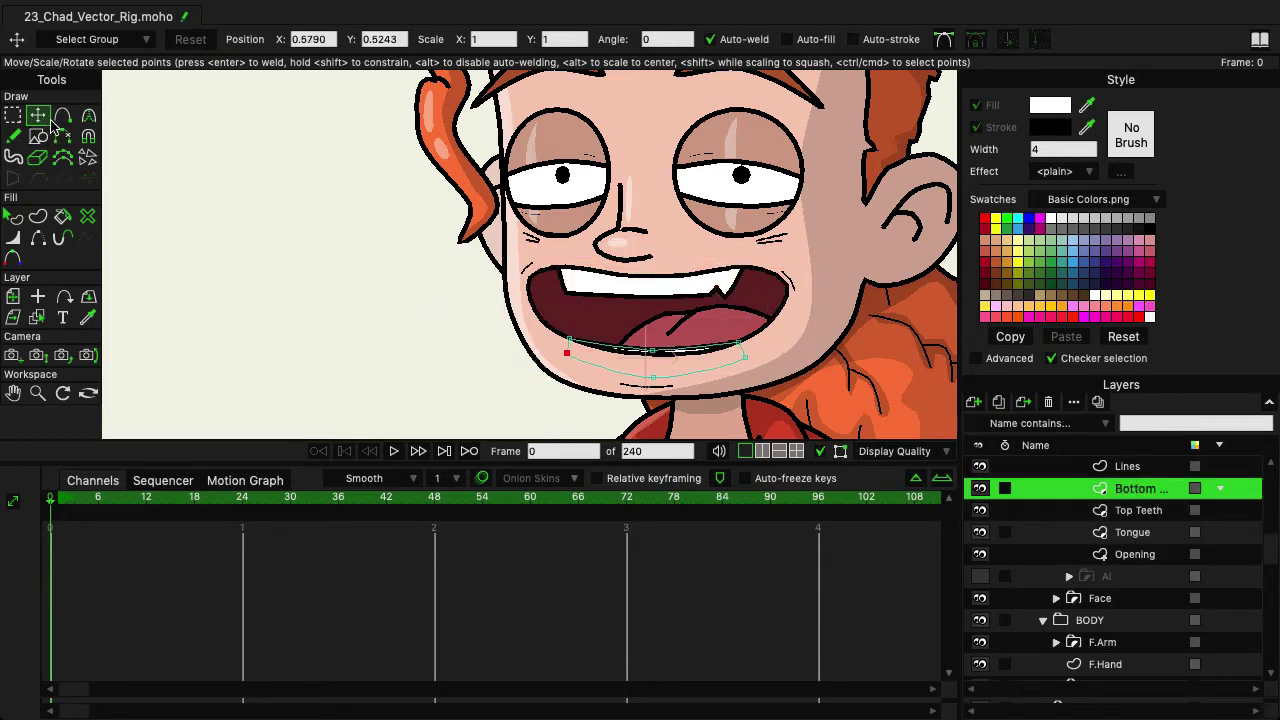
{"action": "key", "text": "ctrl+a"}
{"action": "left_click_drag", "start_coordinate": [677, 372], "coordinate": [681, 366]}
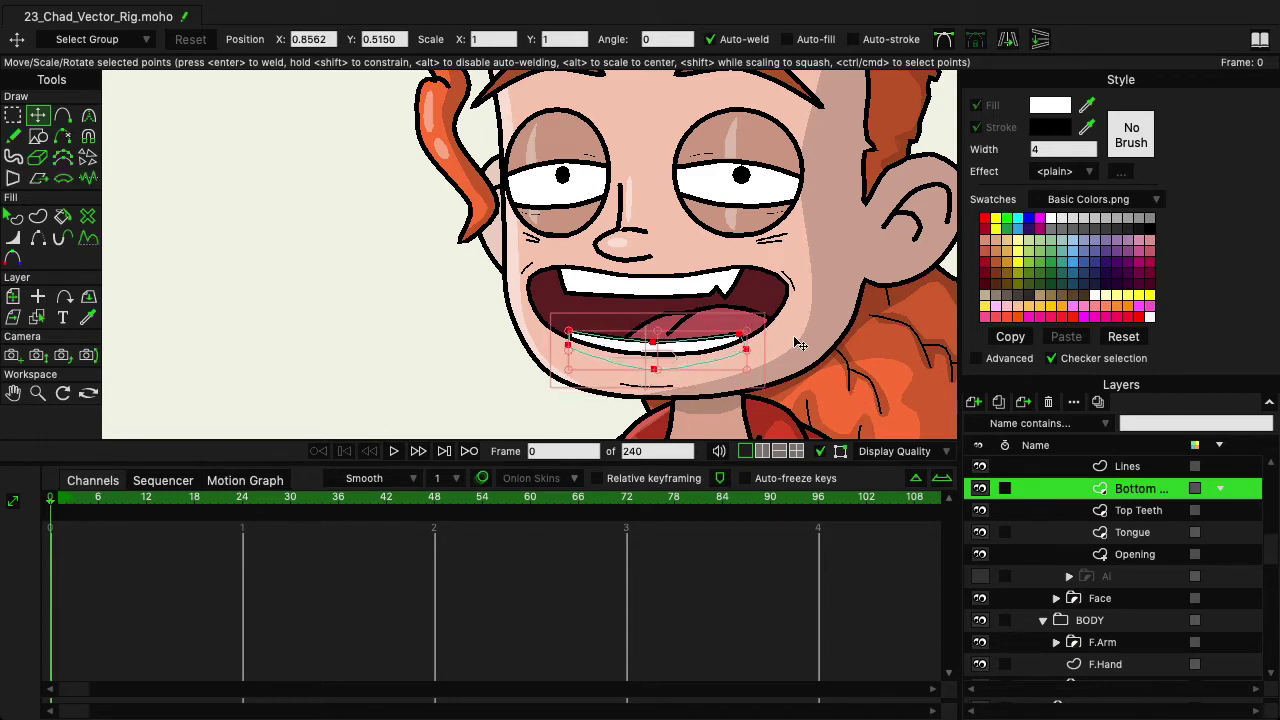
Stretch the Th Tongue points upward until its tip presses against the top teeth
{"action": "left_click", "coordinate": [1140, 534]}
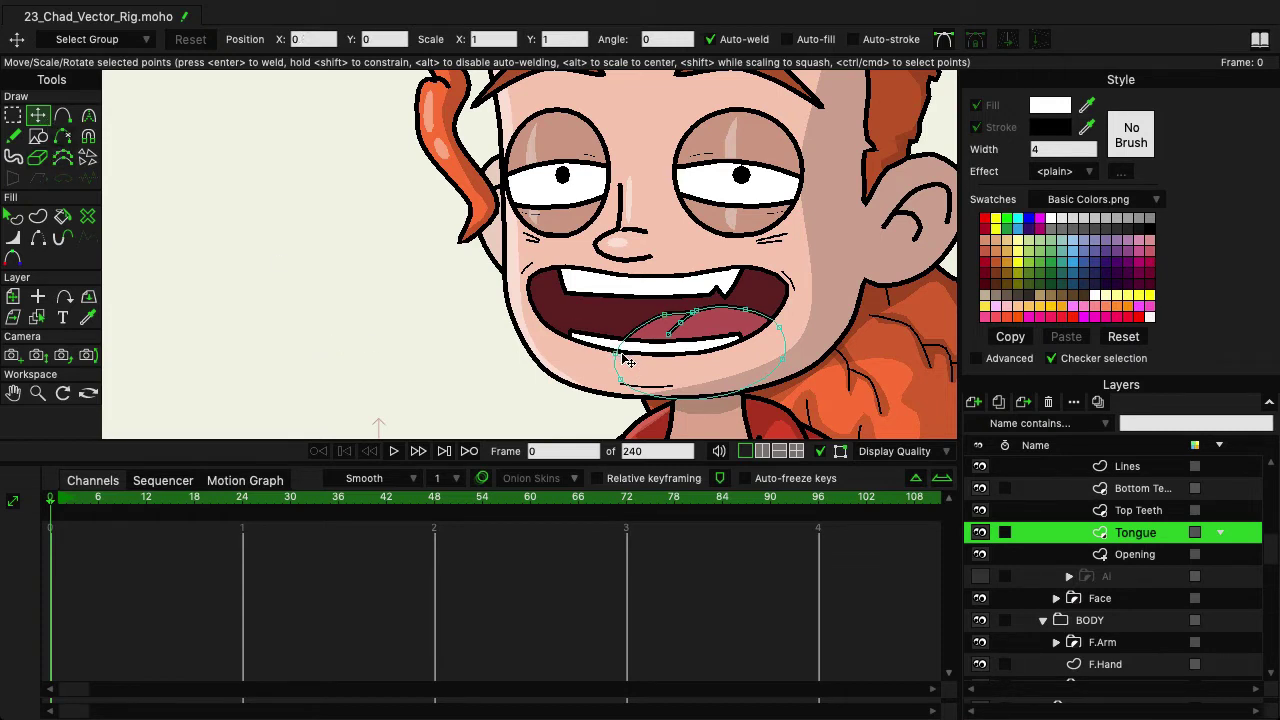
{"action": "left_click_drag", "start_coordinate": [627, 361], "coordinate": [639, 303]}
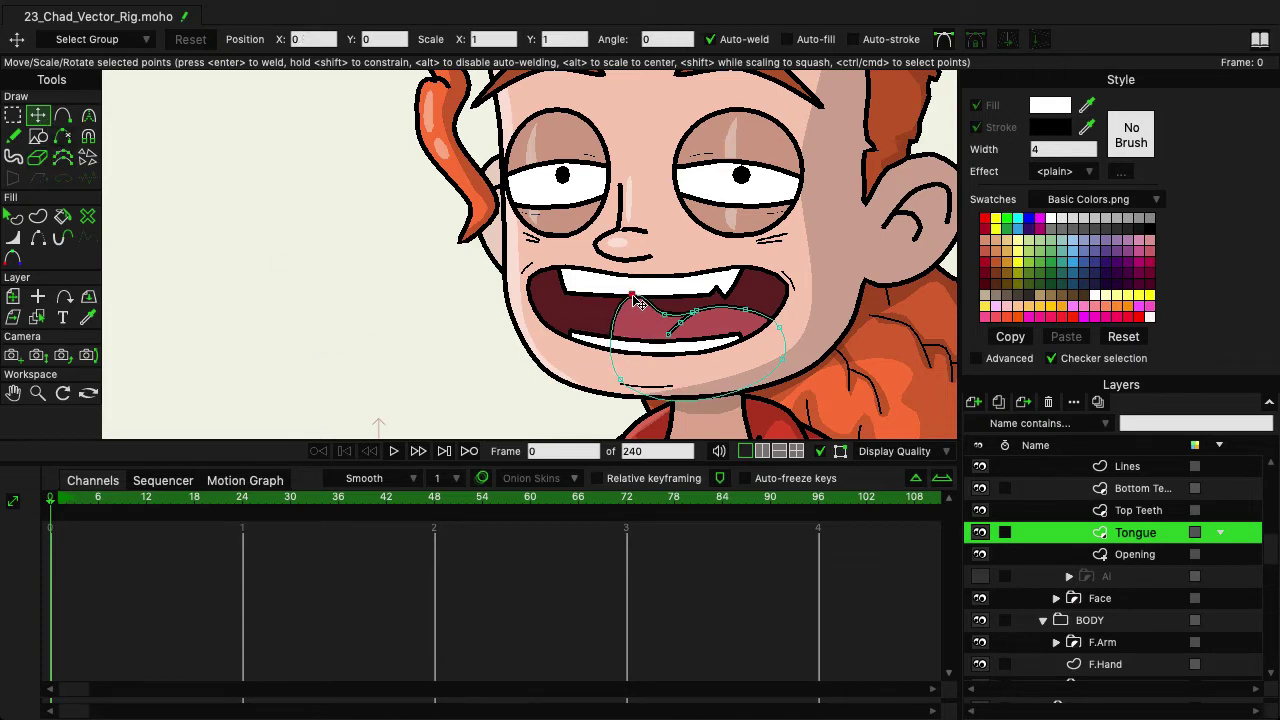
{"action": "left_click_drag", "start_coordinate": [620, 381], "coordinate": [612, 347]}
{"action": "left_click_drag", "start_coordinate": [632, 294], "coordinate": [637, 288]}
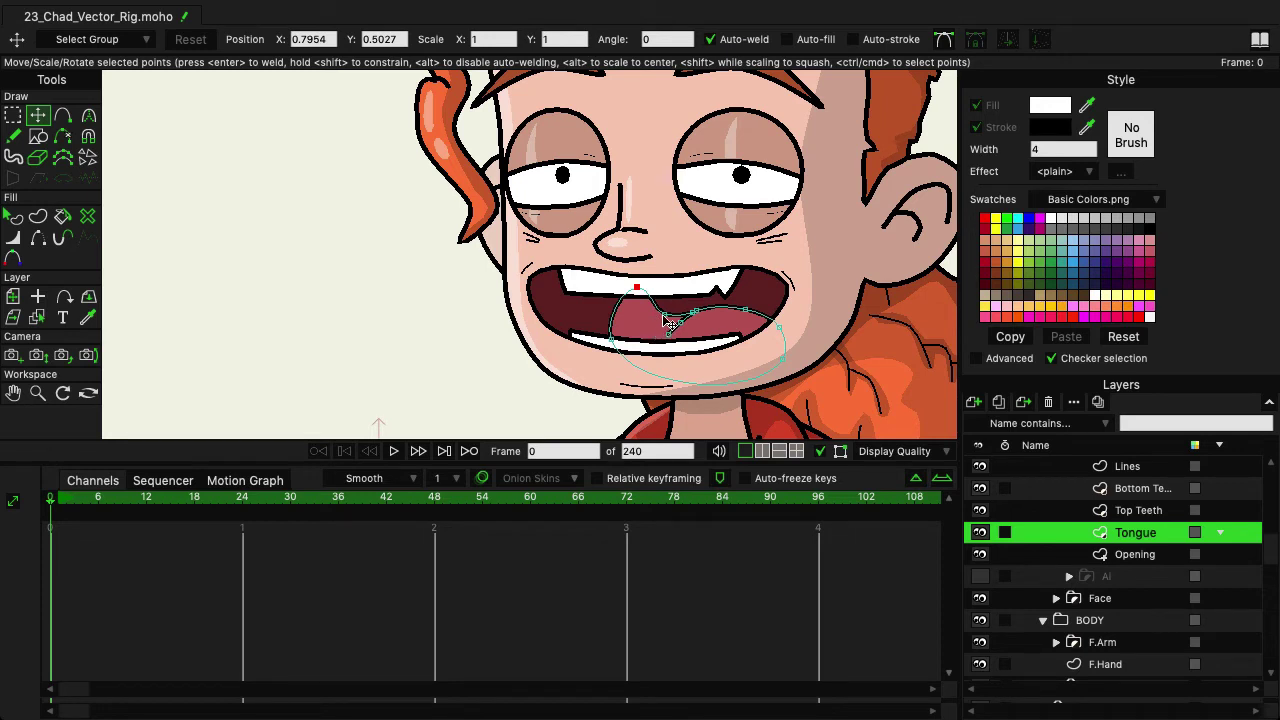
{"action": "left_click_drag", "start_coordinate": [665, 315], "coordinate": [676, 311]}
{"action": "key", "text": "ctrl+z"}
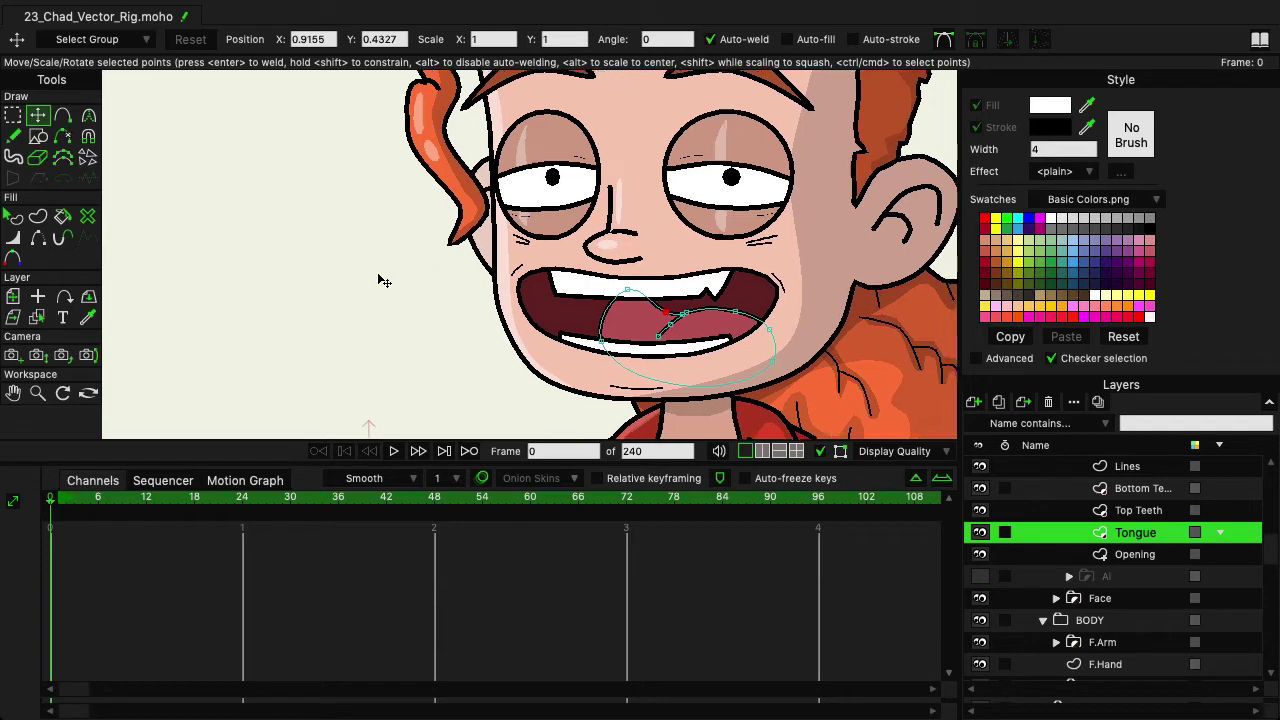
{"action": "scroll", "coordinate": [1150, 483], "scroll_direction": "up", "scroll_amount": 1}
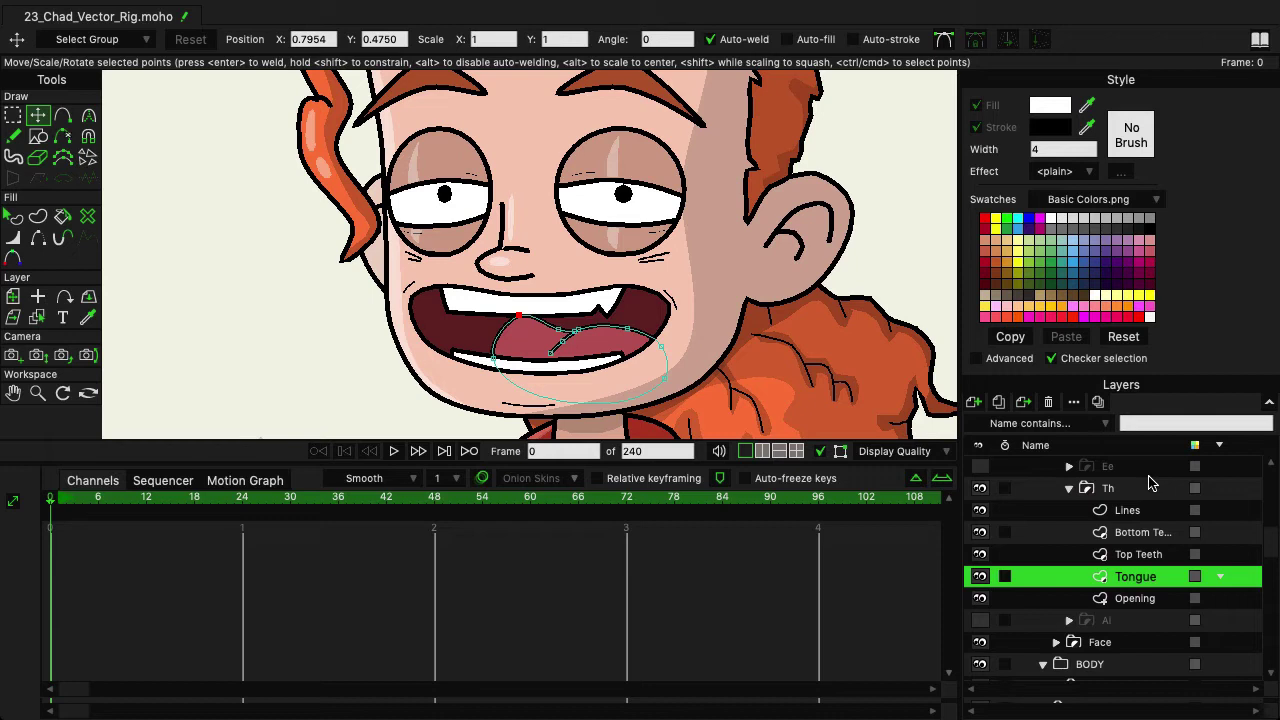
{"action": "left_click_drag", "start_coordinate": [551, 353], "coordinate": [556, 339]}
Duplicate the Ai mouth as 'Fv', hide Th, show Fv and expand its parts
{"action": "left_click", "coordinate": [1069, 495]}
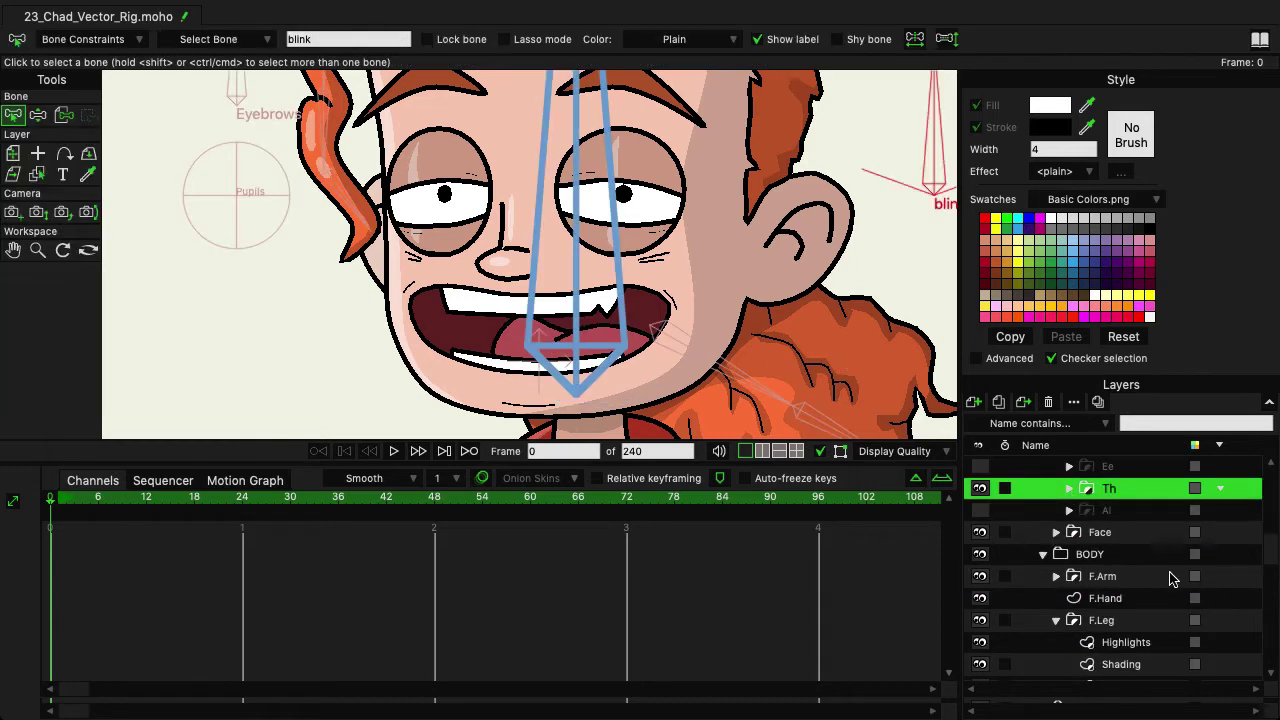
{"action": "scroll", "coordinate": [1172, 580], "scroll_direction": "up", "scroll_amount": 1}
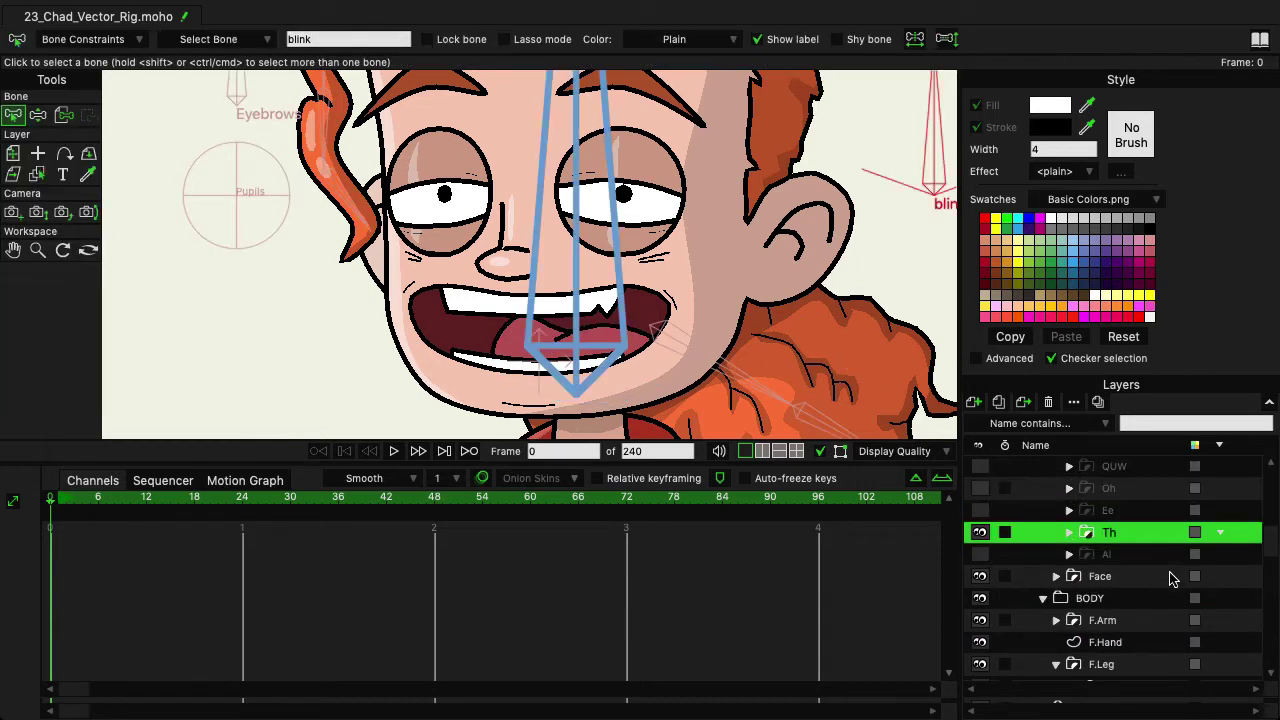
{"action": "left_click", "coordinate": [1113, 557]}
{"action": "left_click", "coordinate": [998, 401]}
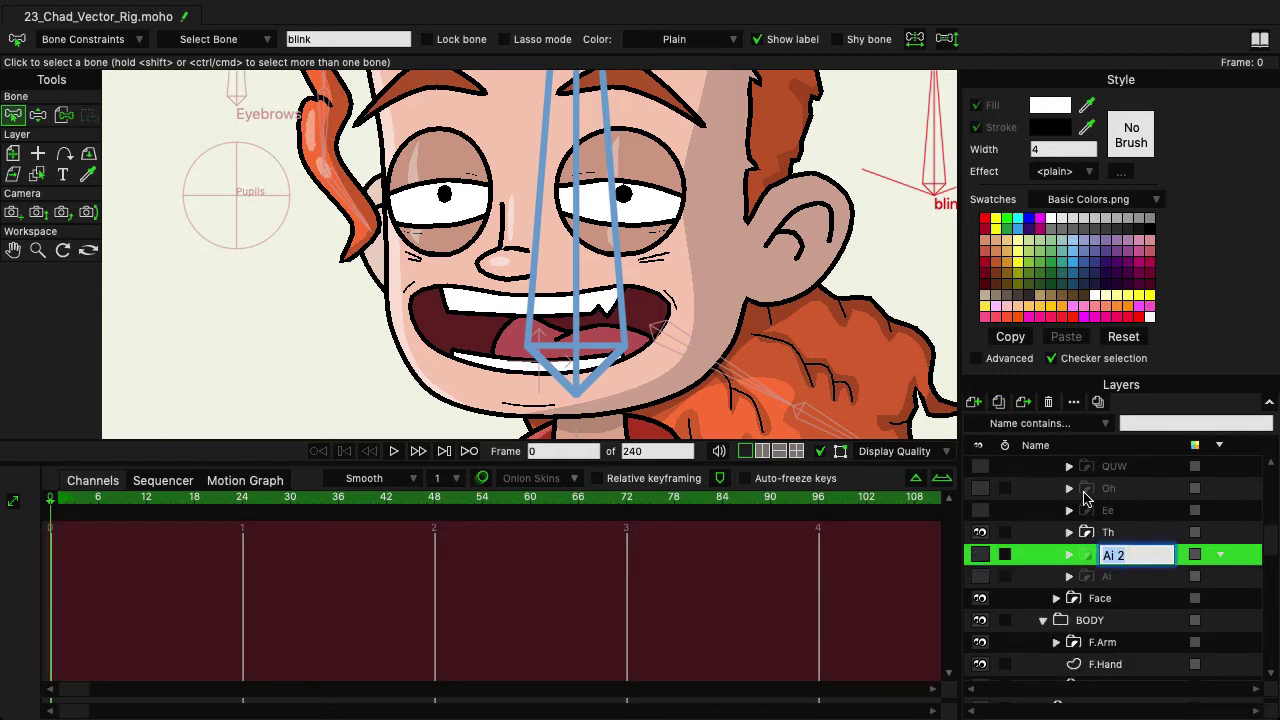
{"action": "type", "text": "Fv"}
{"action": "key", "text": "Return"}
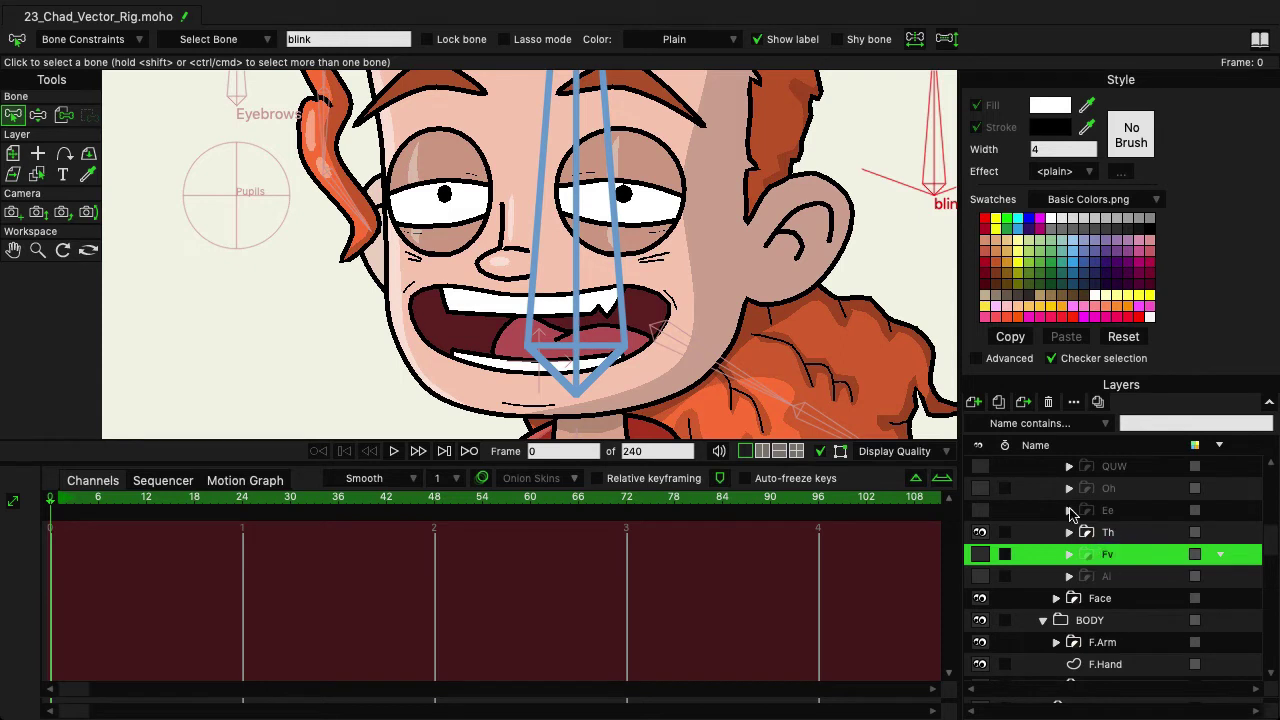
{"action": "left_click", "coordinate": [982, 532]}
{"action": "left_click", "coordinate": [982, 554]}
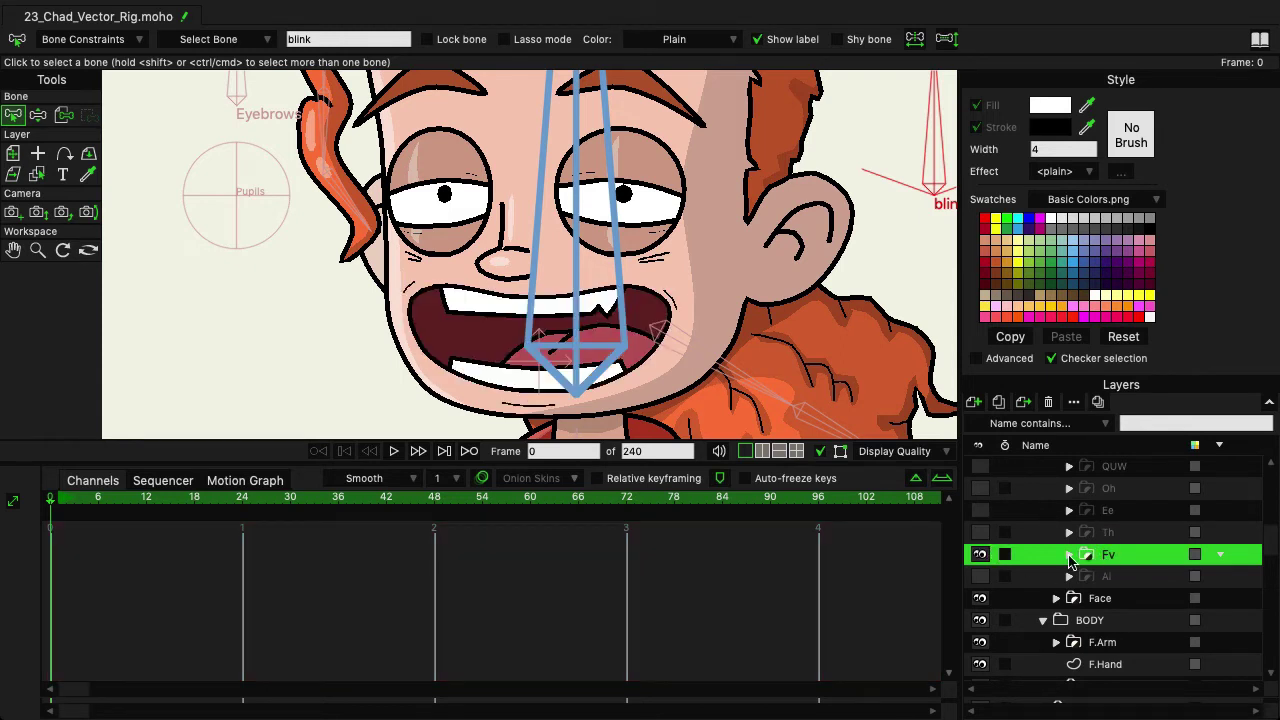
{"action": "left_click", "coordinate": [1069, 554]}
{"action": "scroll", "coordinate": [1133, 630], "scroll_direction": "down", "scroll_amount": 1}
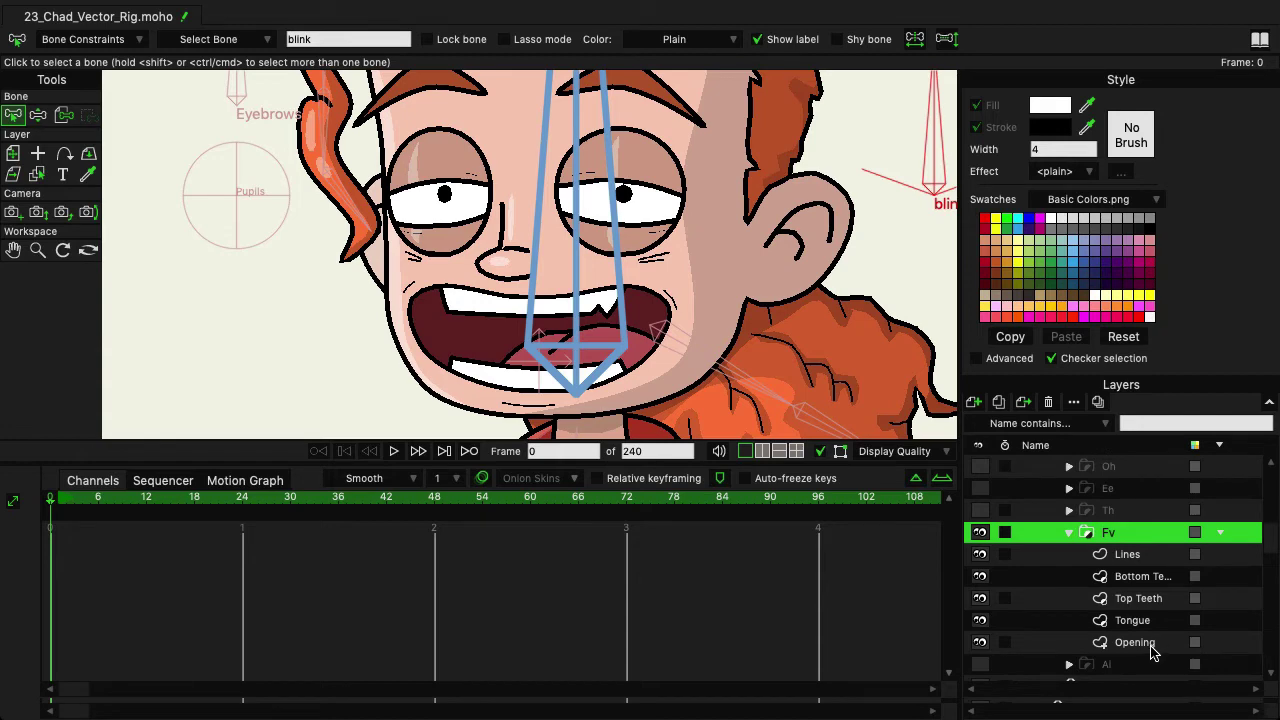
Pull the Fv Opening's bottom points up into a narrow gap beneath the top teeth
{"action": "left_click", "coordinate": [1151, 646]}
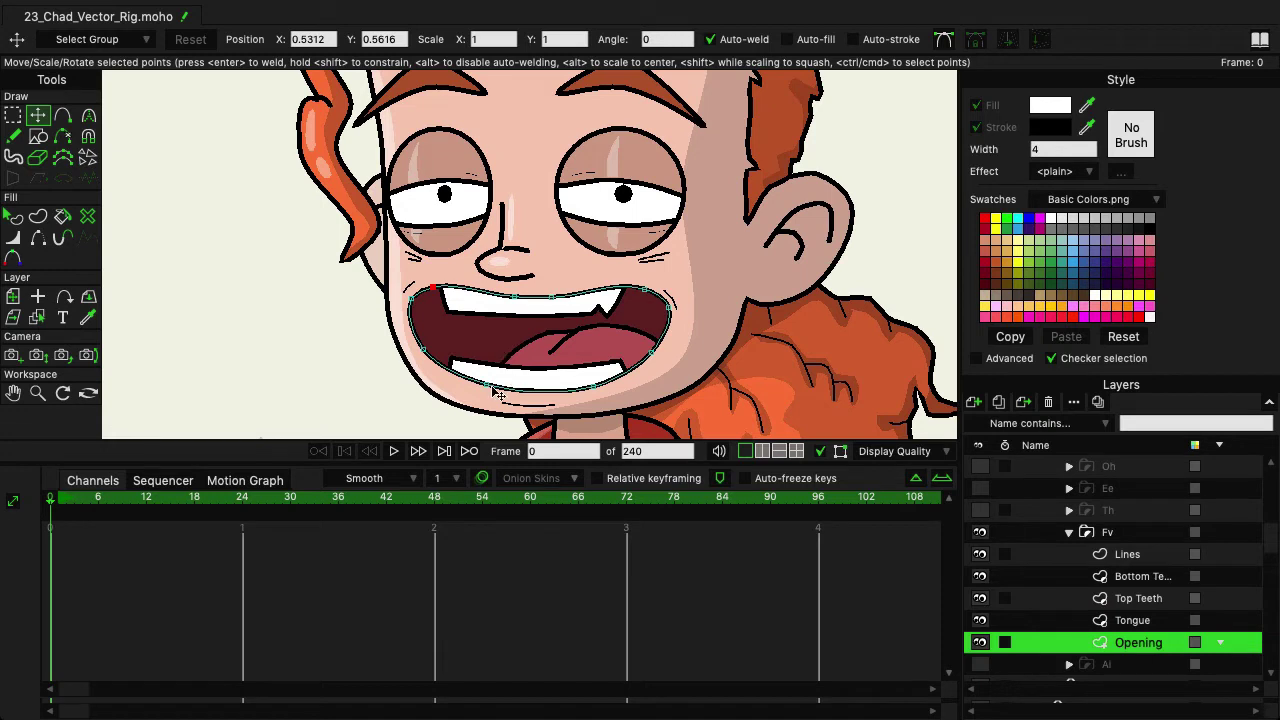
{"action": "left_click_drag", "start_coordinate": [490, 387], "coordinate": [514, 321]}
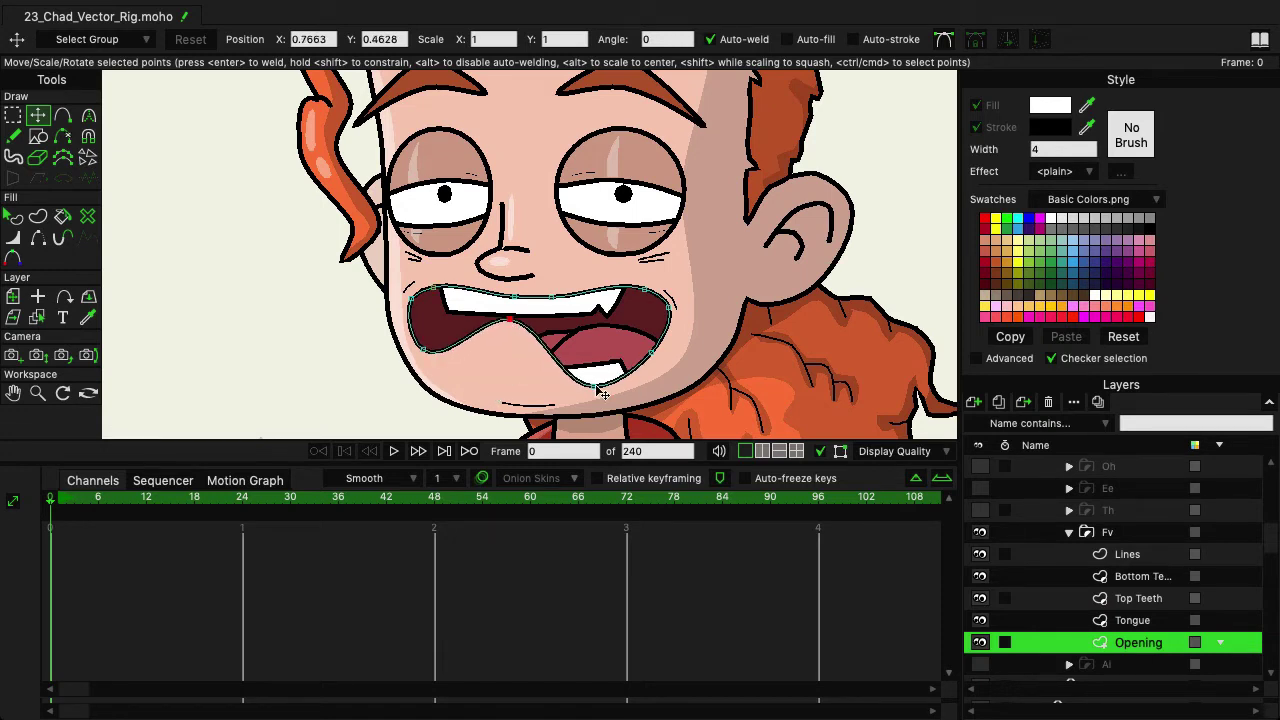
{"action": "left_click_drag", "start_coordinate": [598, 389], "coordinate": [565, 323]}
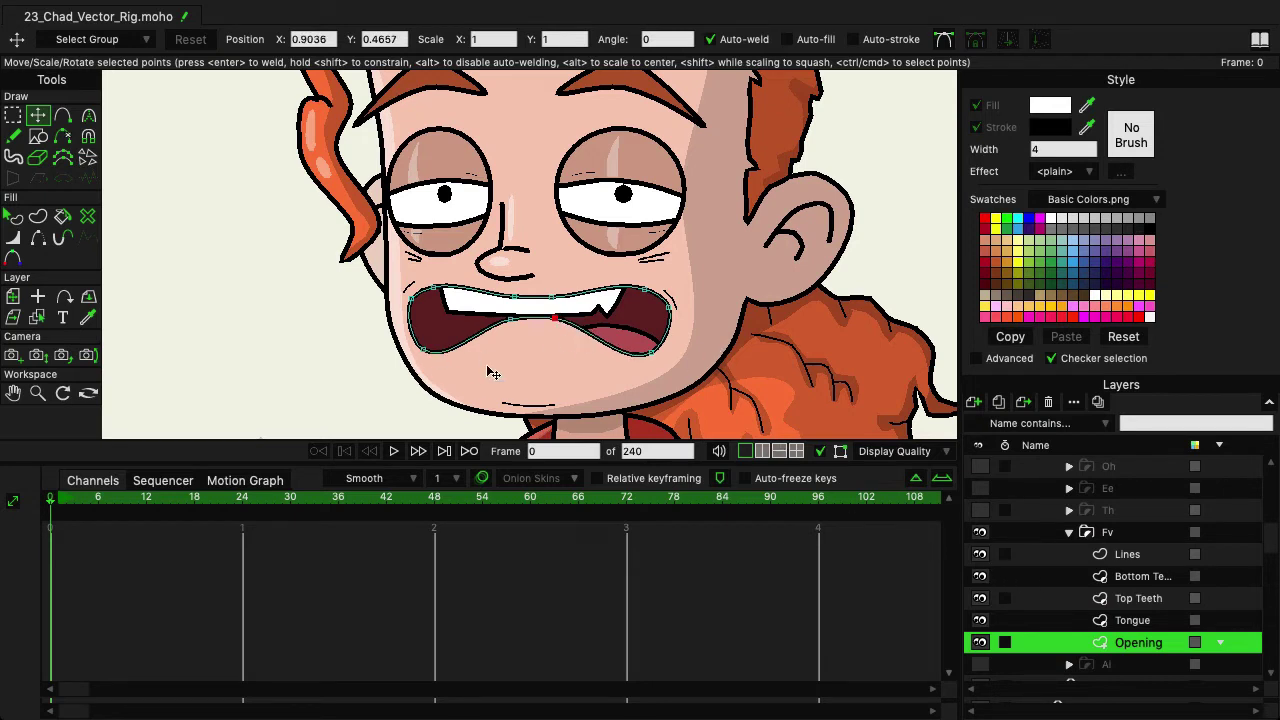
{"action": "left_click", "coordinate": [507, 318]}
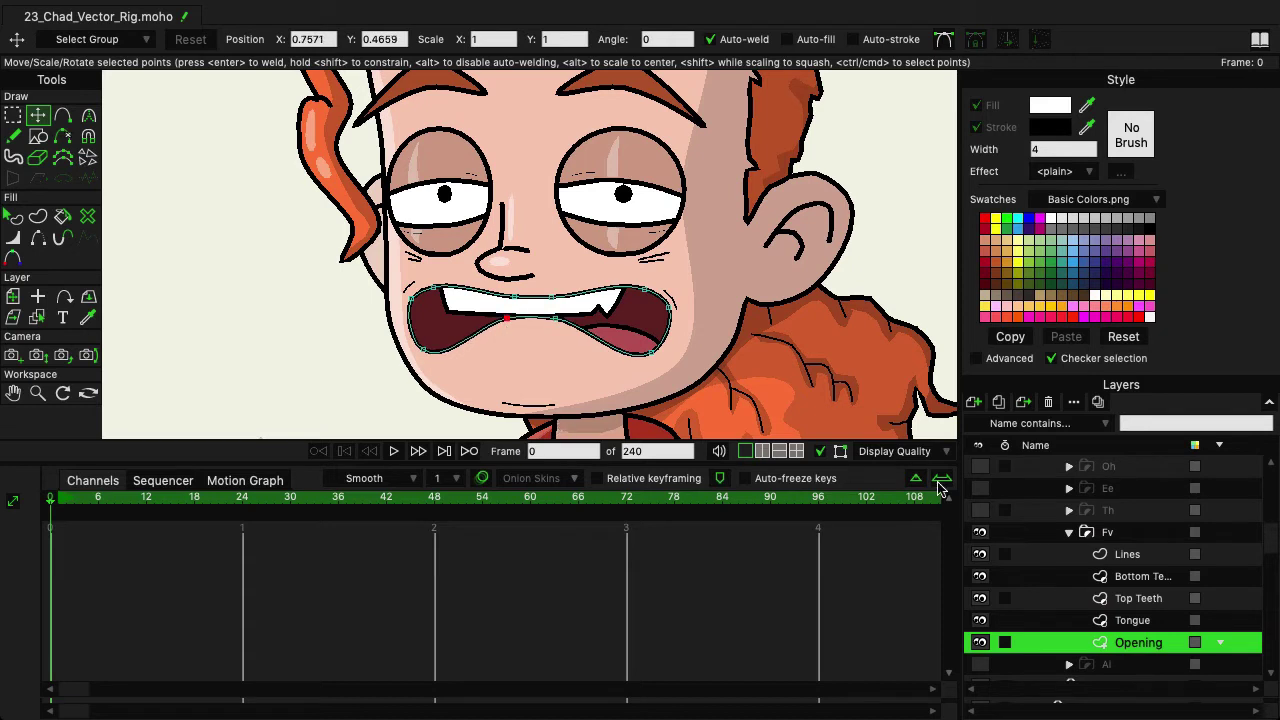
Duplicate the Etc mouth as 'Closed', hide Fv, and show and expand Closed
{"action": "left_click", "coordinate": [1113, 537]}
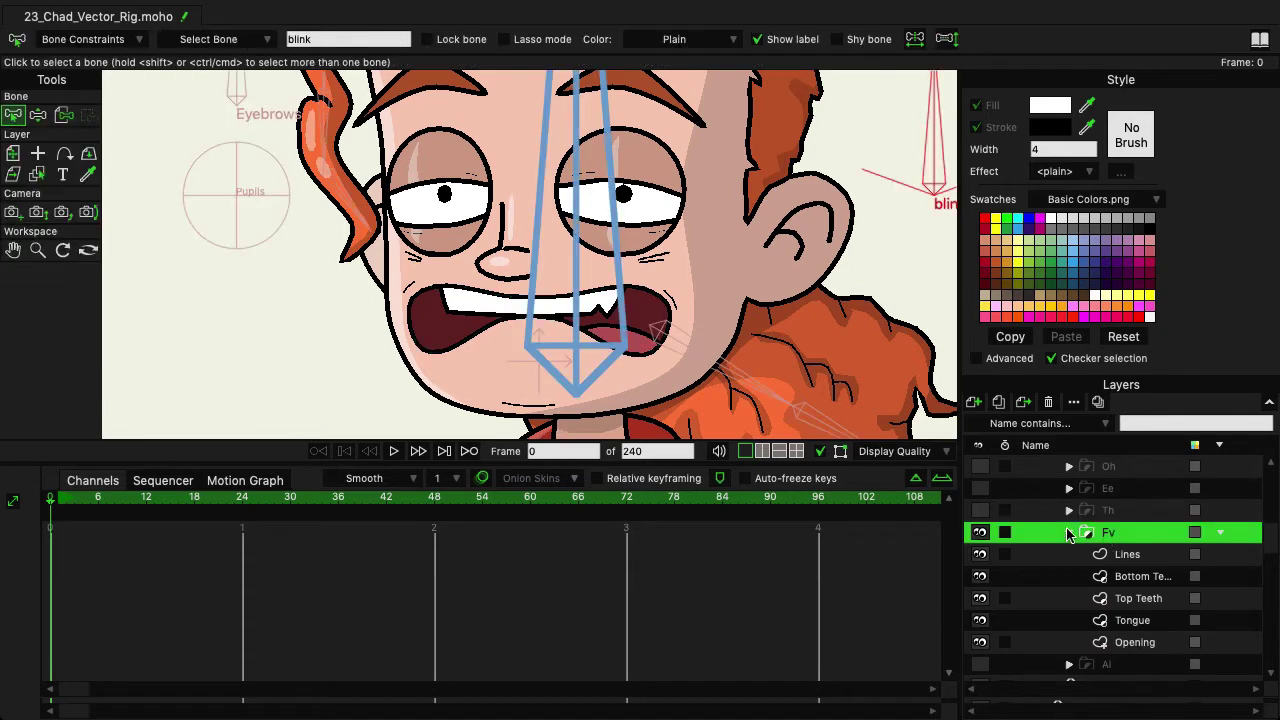
{"action": "left_click", "coordinate": [1069, 532]}
{"action": "scroll", "coordinate": [1085, 540], "scroll_direction": "up", "scroll_amount": 2}
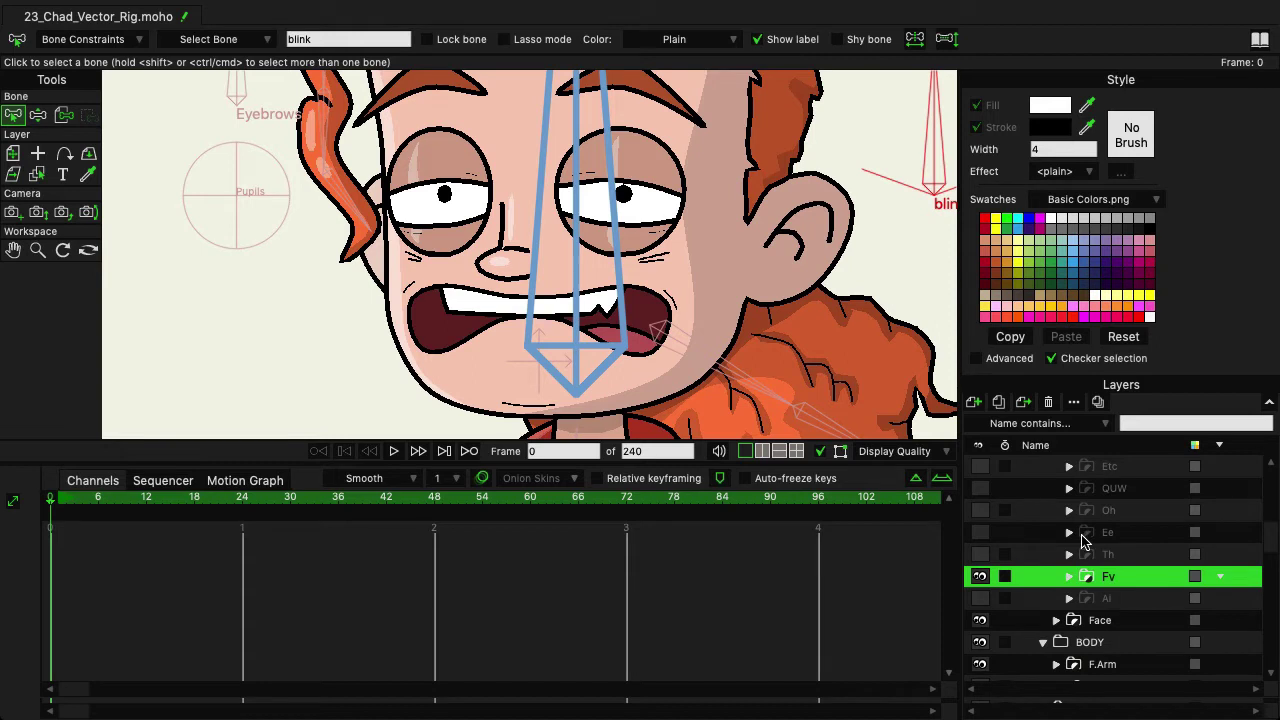
{"action": "scroll", "coordinate": [1085, 540], "scroll_direction": "up", "scroll_amount": 2}
{"action": "scroll", "coordinate": [1085, 540], "scroll_direction": "down", "scroll_amount": 1}
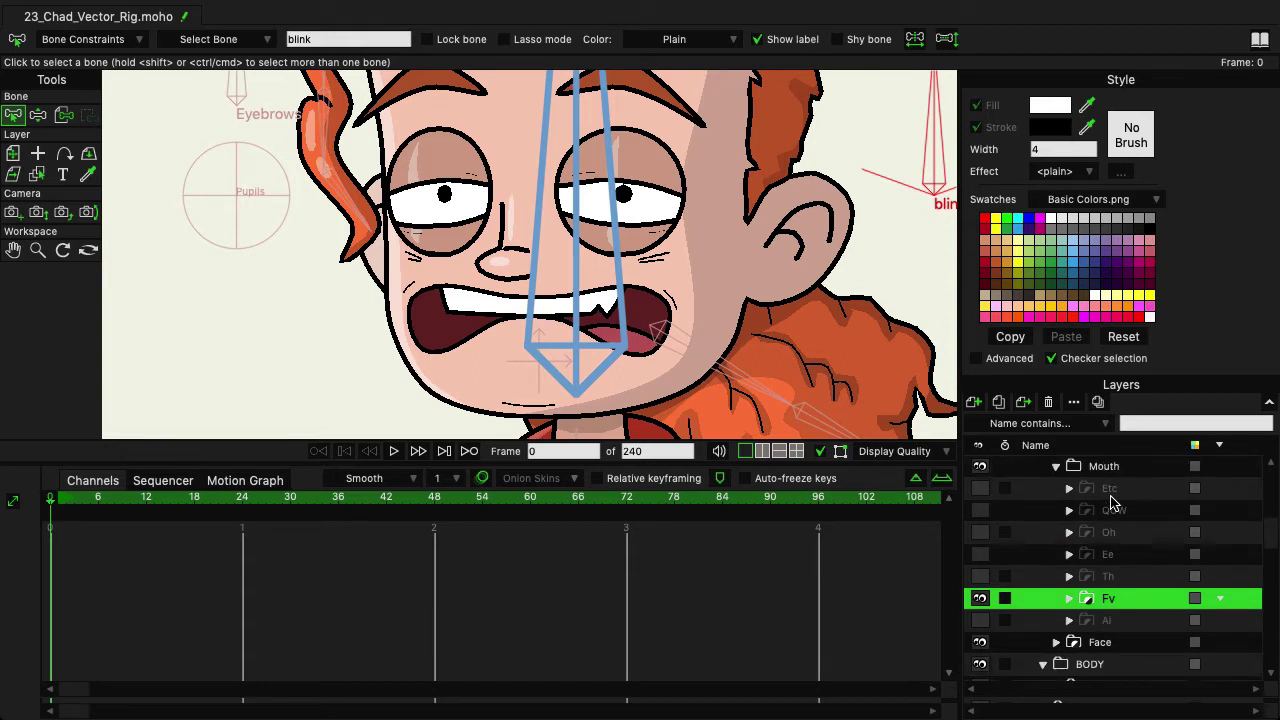
{"action": "left_click", "coordinate": [1112, 490]}
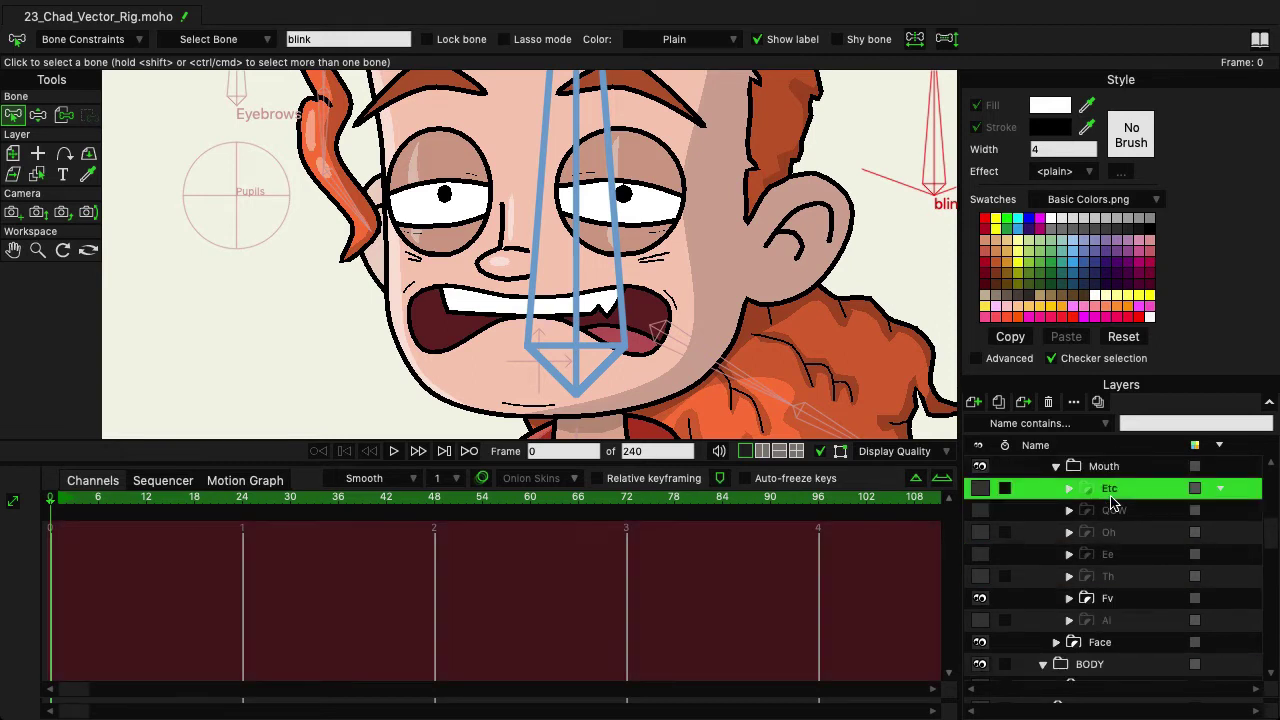
{"action": "left_click", "coordinate": [998, 404]}
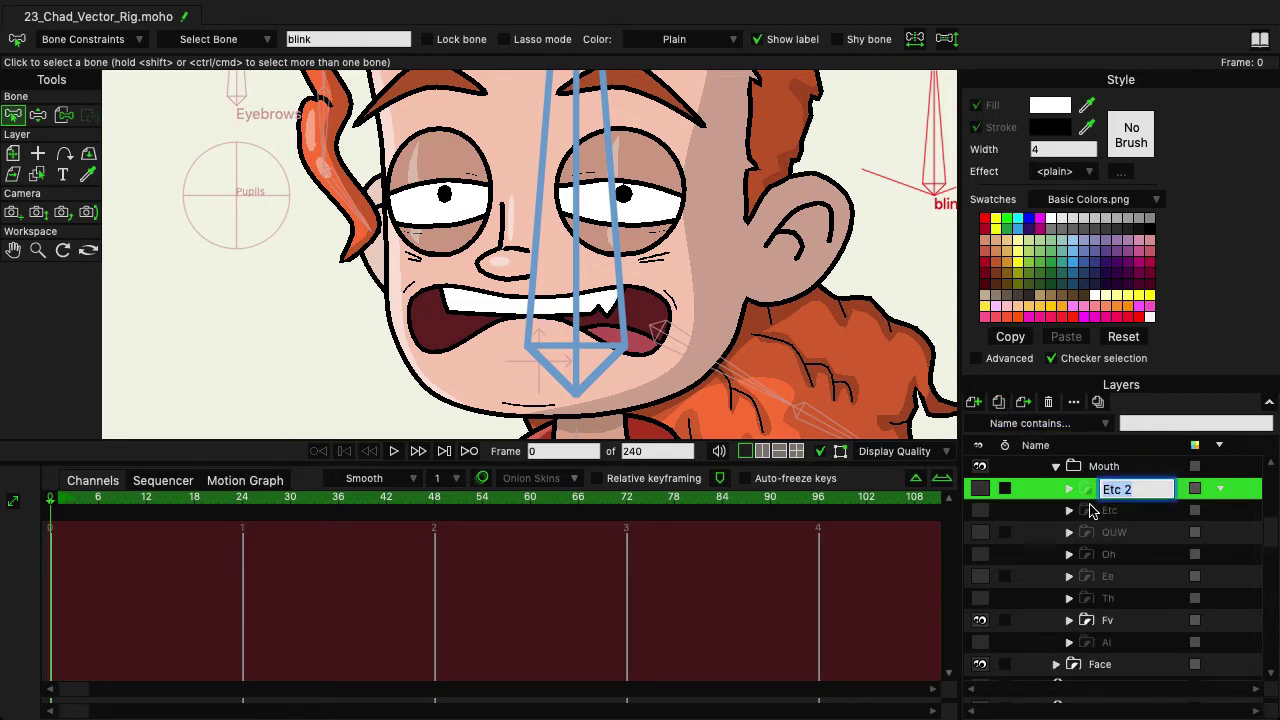
{"action": "type", "text": "Closed"}
{"action": "key", "text": "Return"}
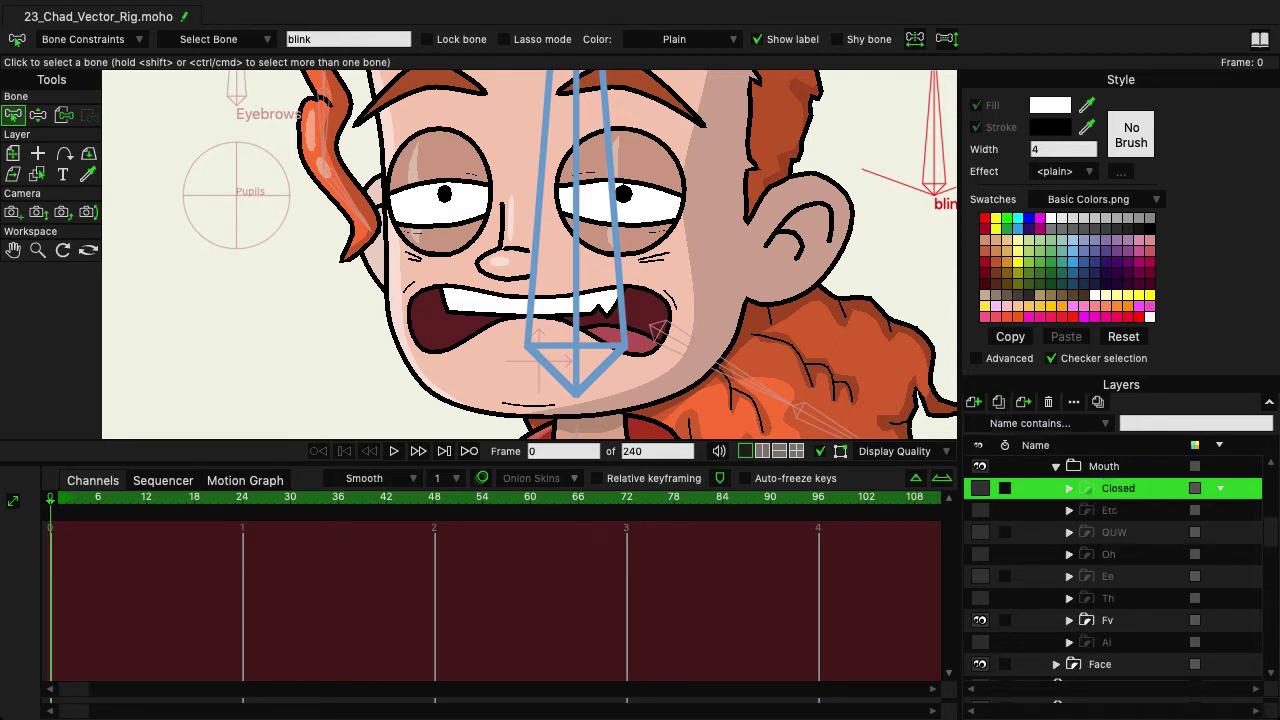
{"action": "left_click", "coordinate": [980, 620]}
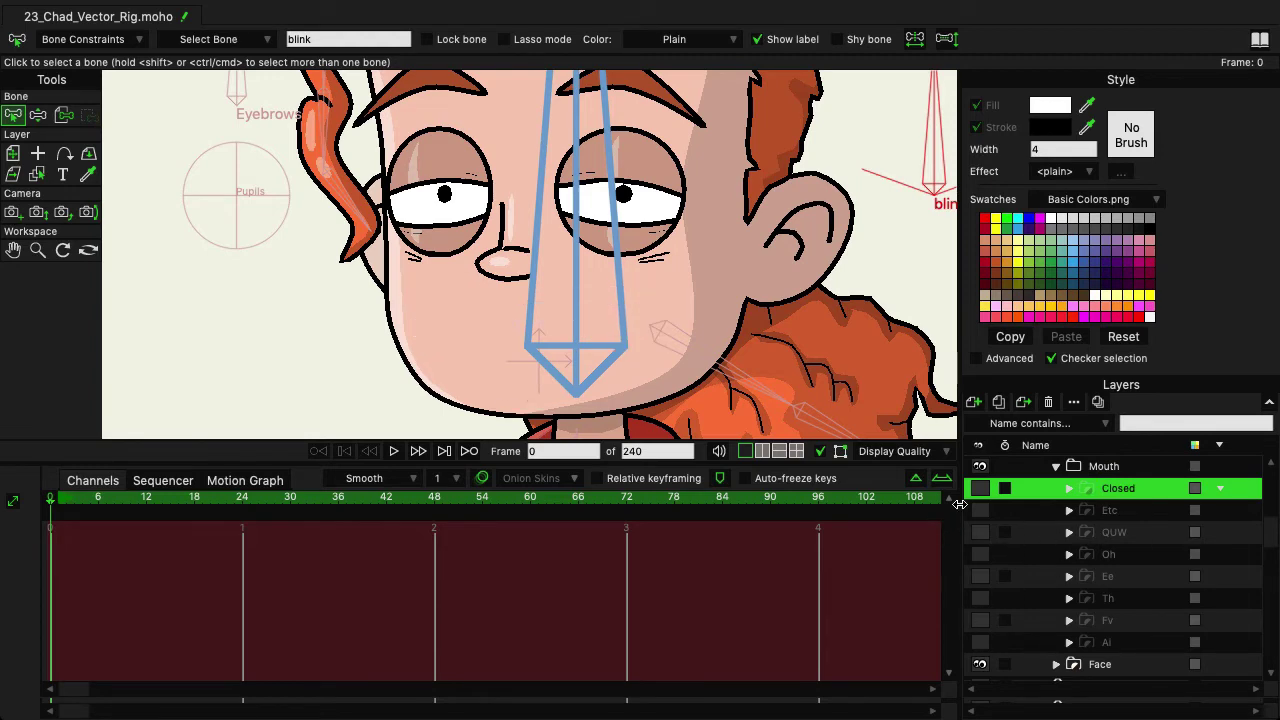
{"action": "left_click", "coordinate": [980, 488]}
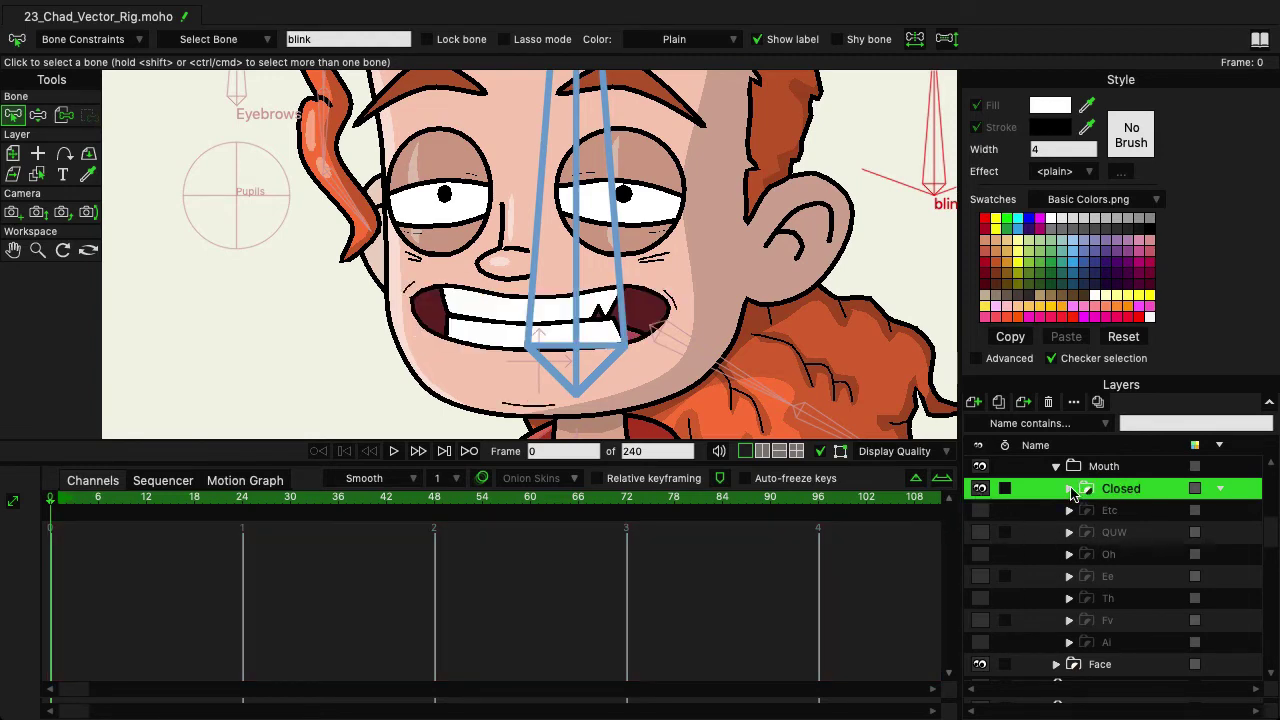
{"action": "left_click", "coordinate": [1069, 488]}
Drag the Closed Opening's corners and lower lip points up onto the upper lip line
{"action": "left_click", "coordinate": [1148, 599]}
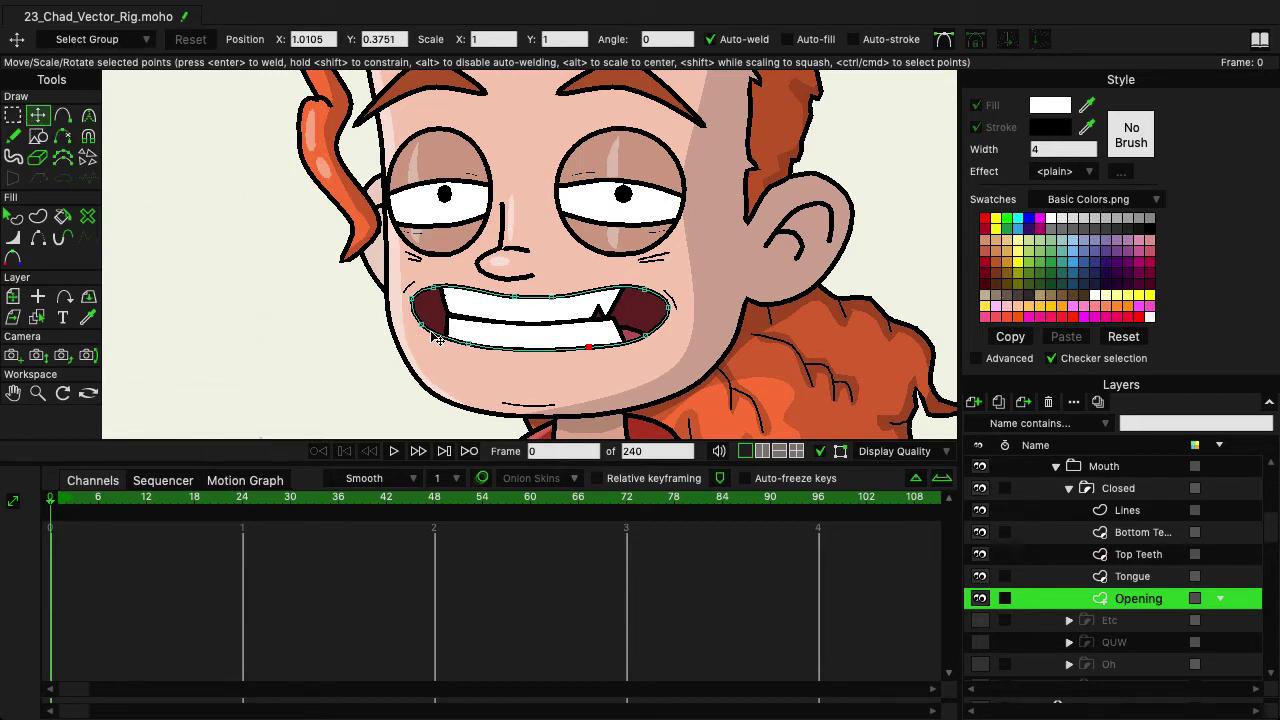
{"action": "left_click_drag", "start_coordinate": [412, 299], "coordinate": [414, 287]}
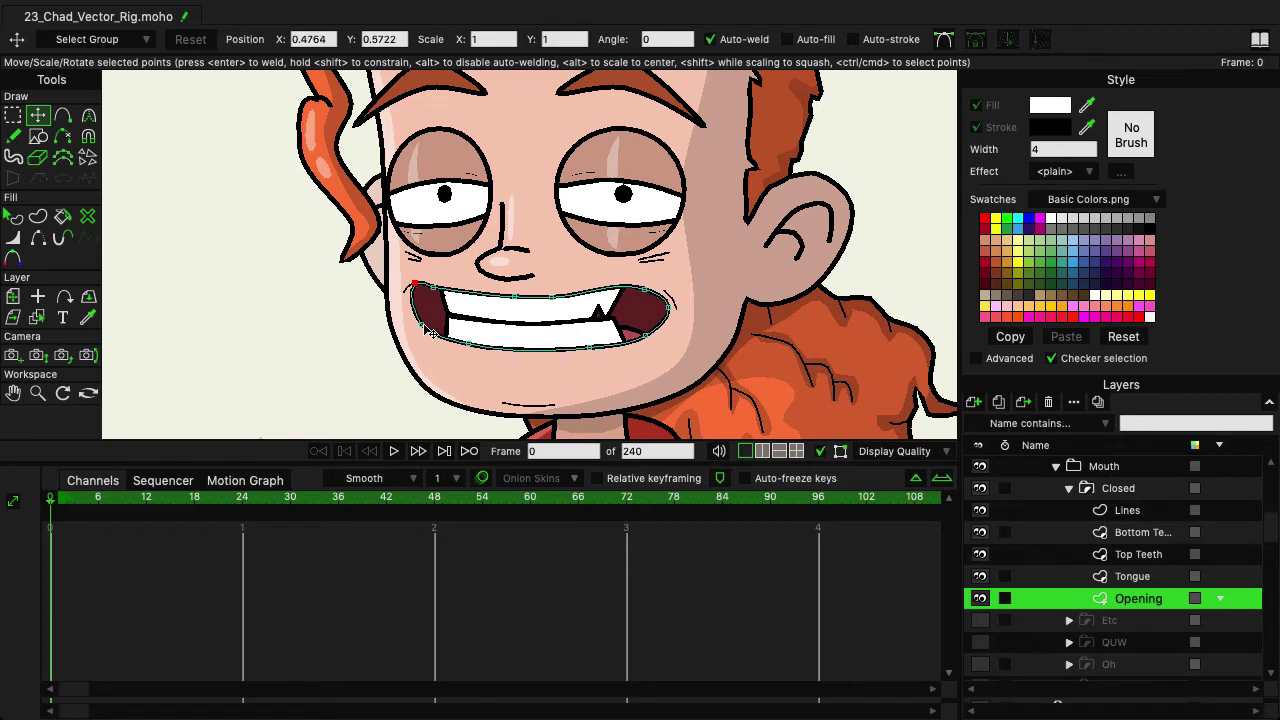
{"action": "left_click_drag", "start_coordinate": [427, 331], "coordinate": [445, 298]}
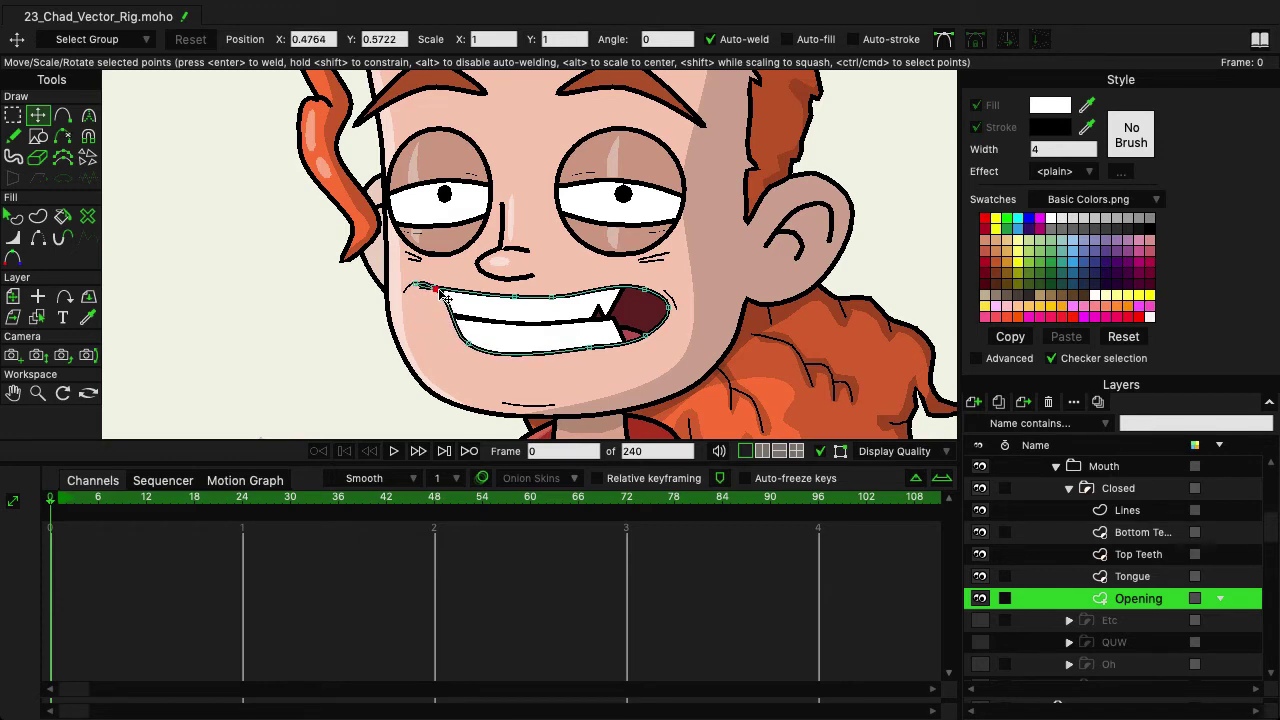
{"action": "left_click_drag", "start_coordinate": [471, 350], "coordinate": [580, 306]}
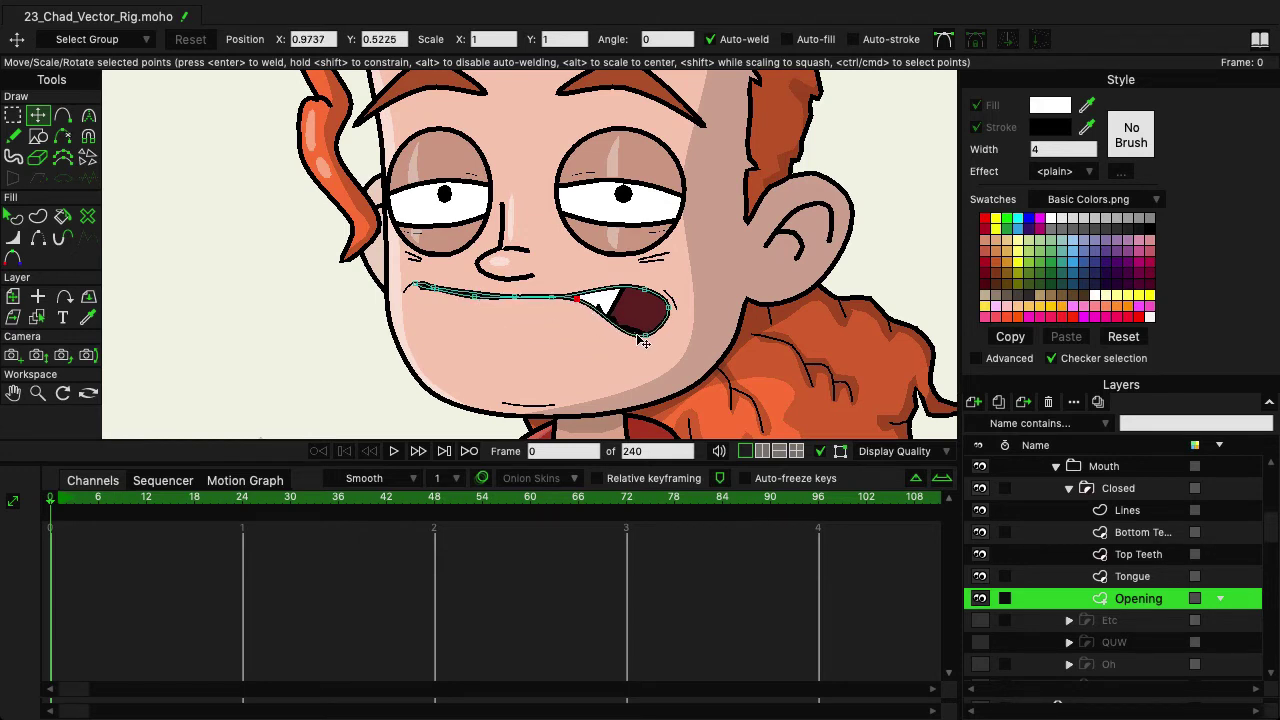
{"action": "left_click_drag", "start_coordinate": [641, 338], "coordinate": [588, 300]}
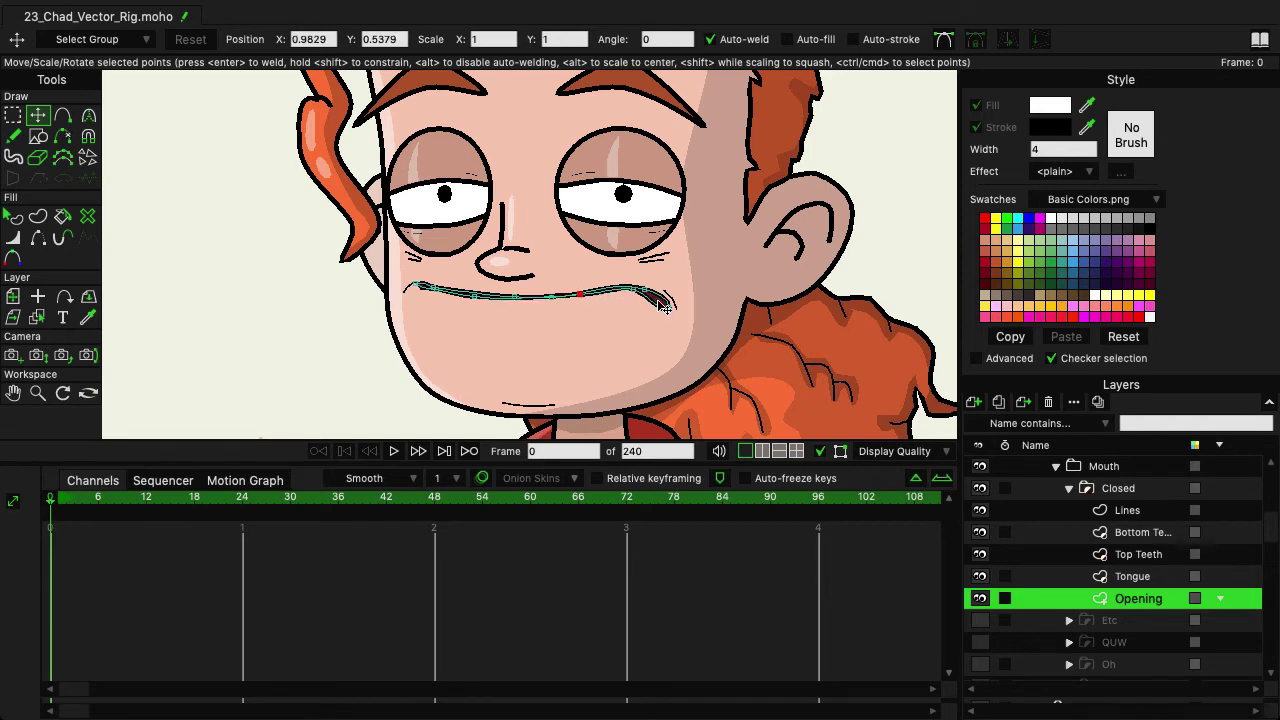
{"action": "left_click_drag", "start_coordinate": [667, 306], "coordinate": [673, 291]}
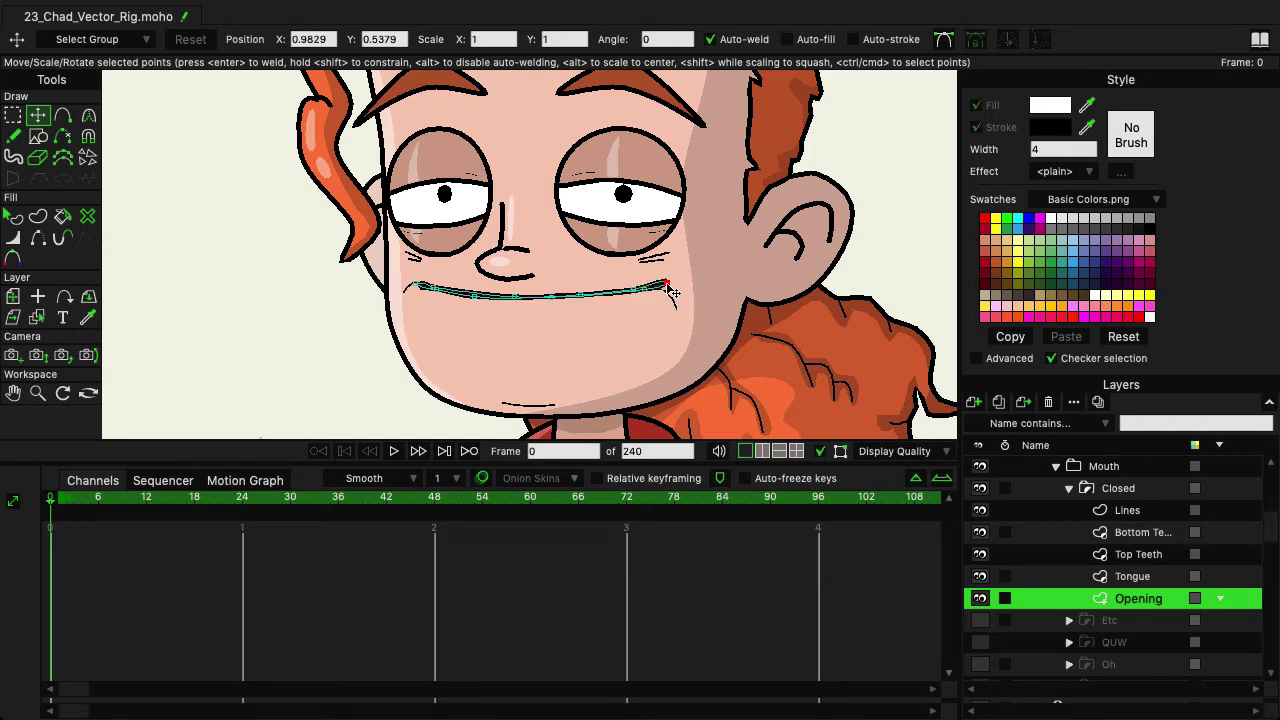
{"action": "left_click", "coordinate": [655, 300]}
{"action": "left_click", "coordinate": [474, 298]}
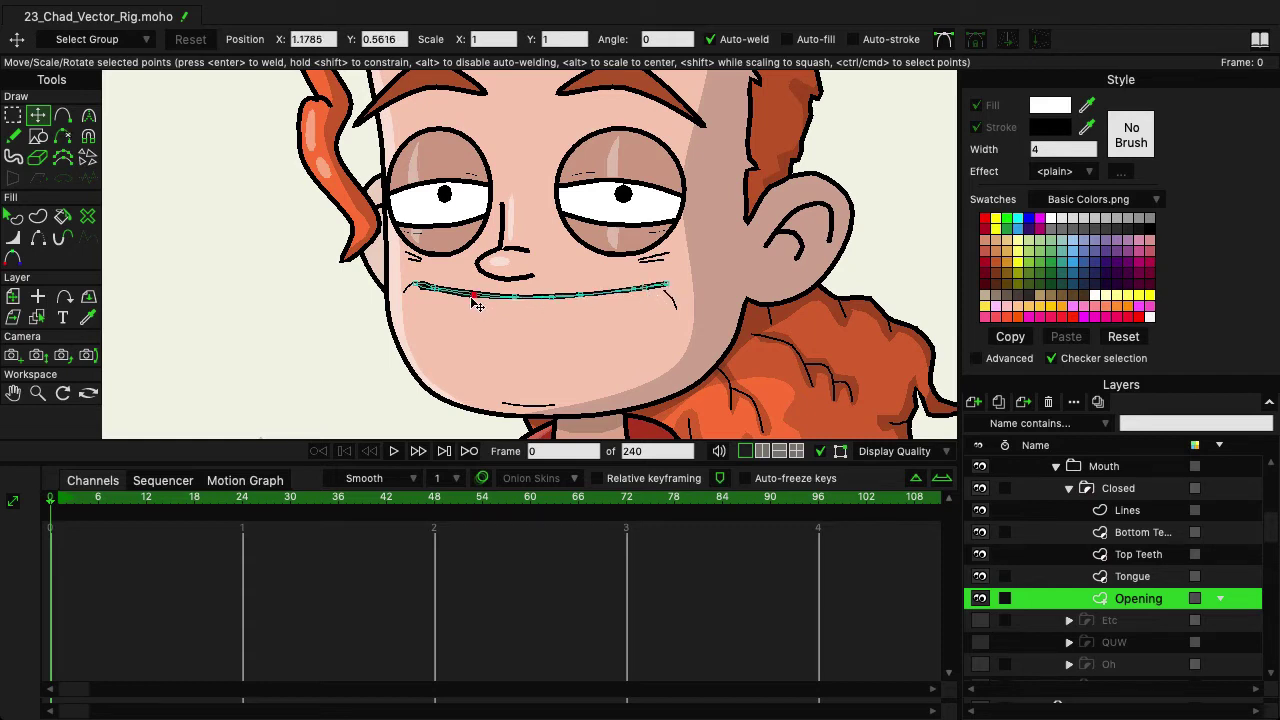
{"action": "left_click", "coordinate": [437, 290]}
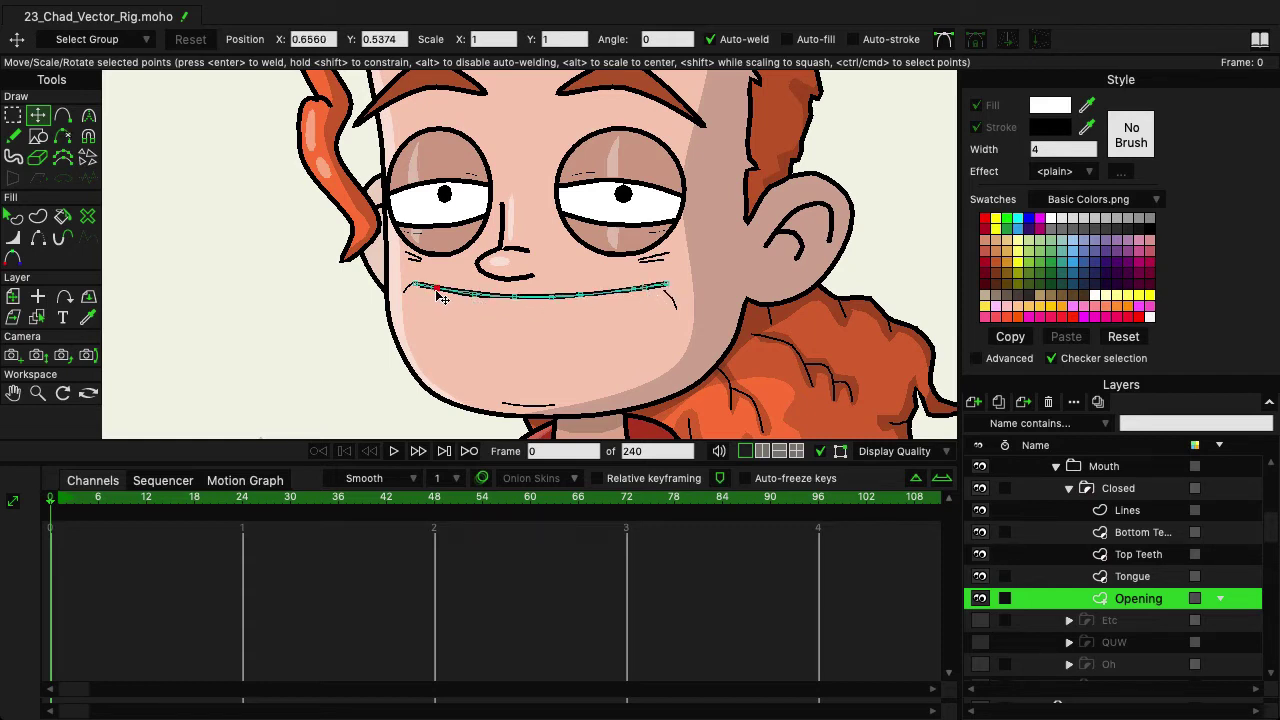
{"action": "left_click", "coordinate": [440, 296]}
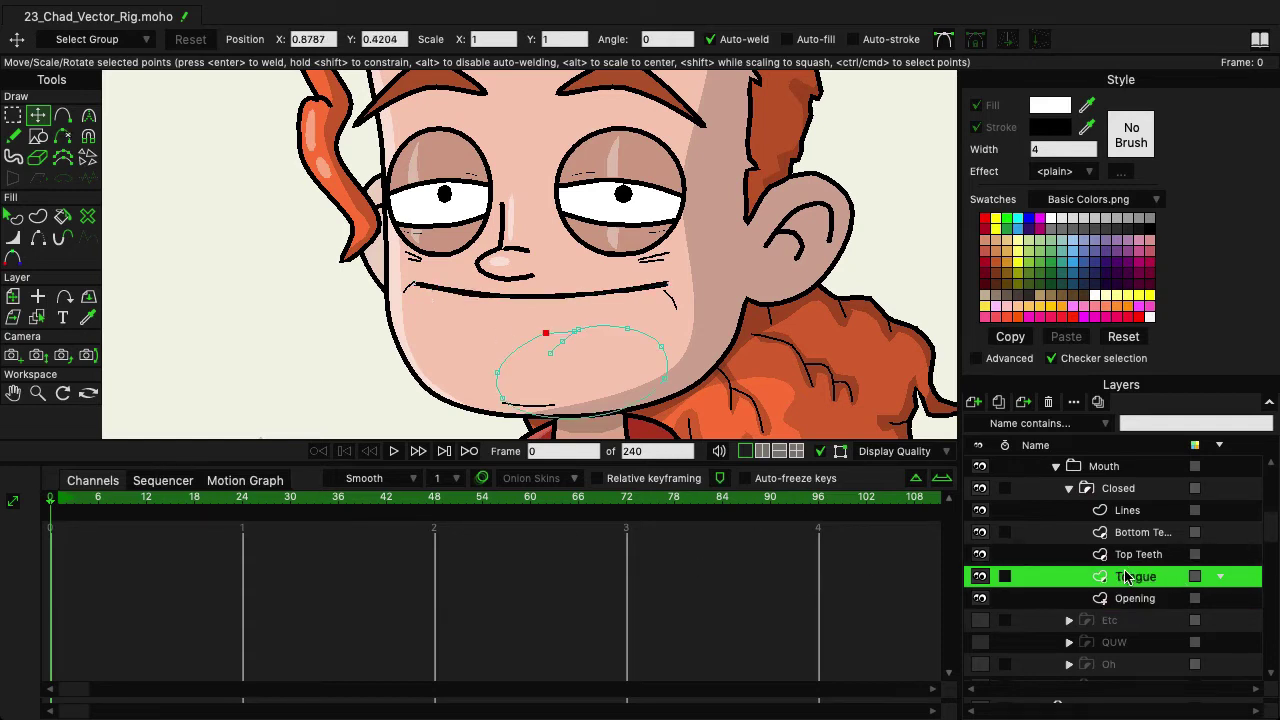
Move the whole Closed mouth line lower, squeeze it narrower, and shift it slightly right
{"action": "left_click", "coordinate": [1158, 598]}
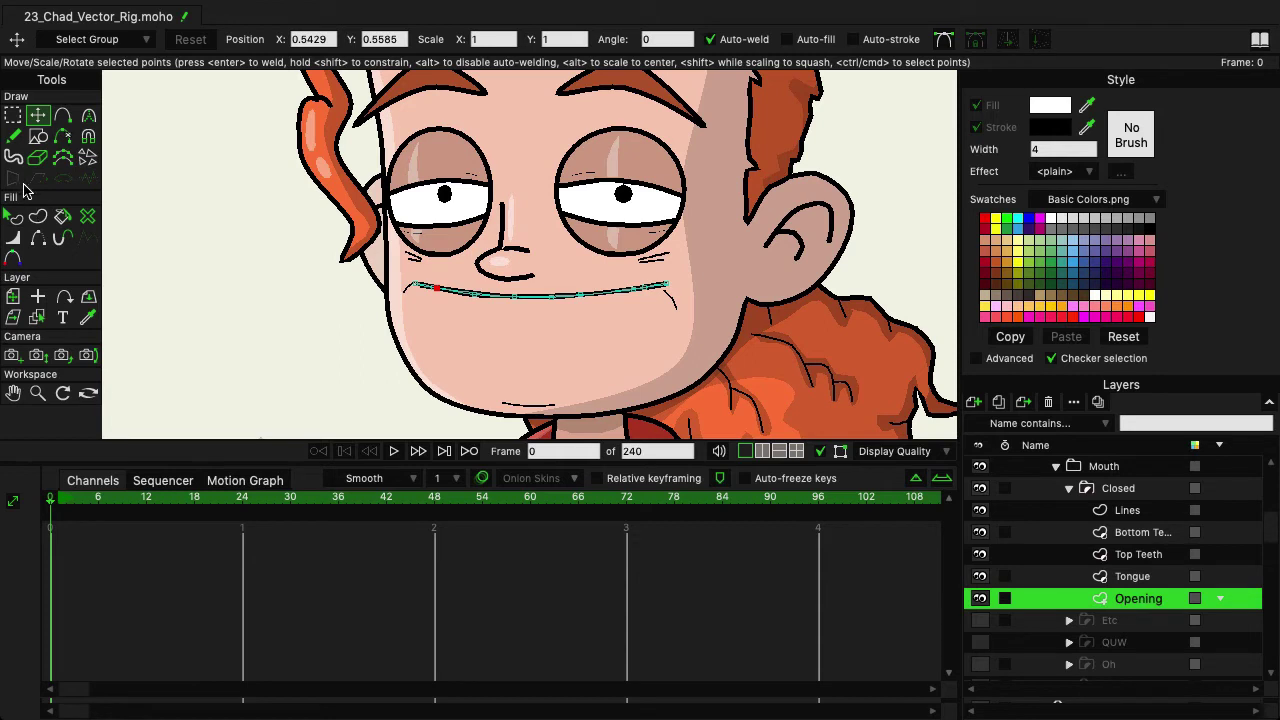
{"action": "key", "text": "ctrl+a"}
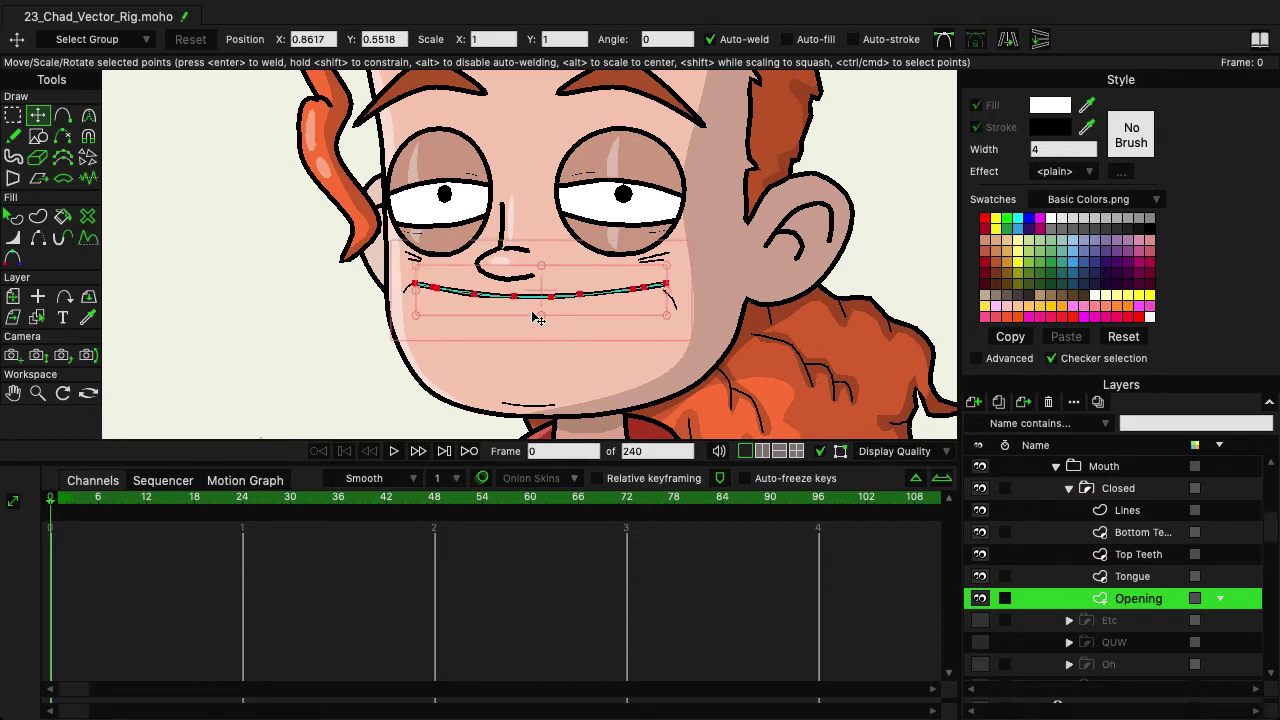
{"action": "left_click_drag", "start_coordinate": [537, 304], "coordinate": [537, 332]}
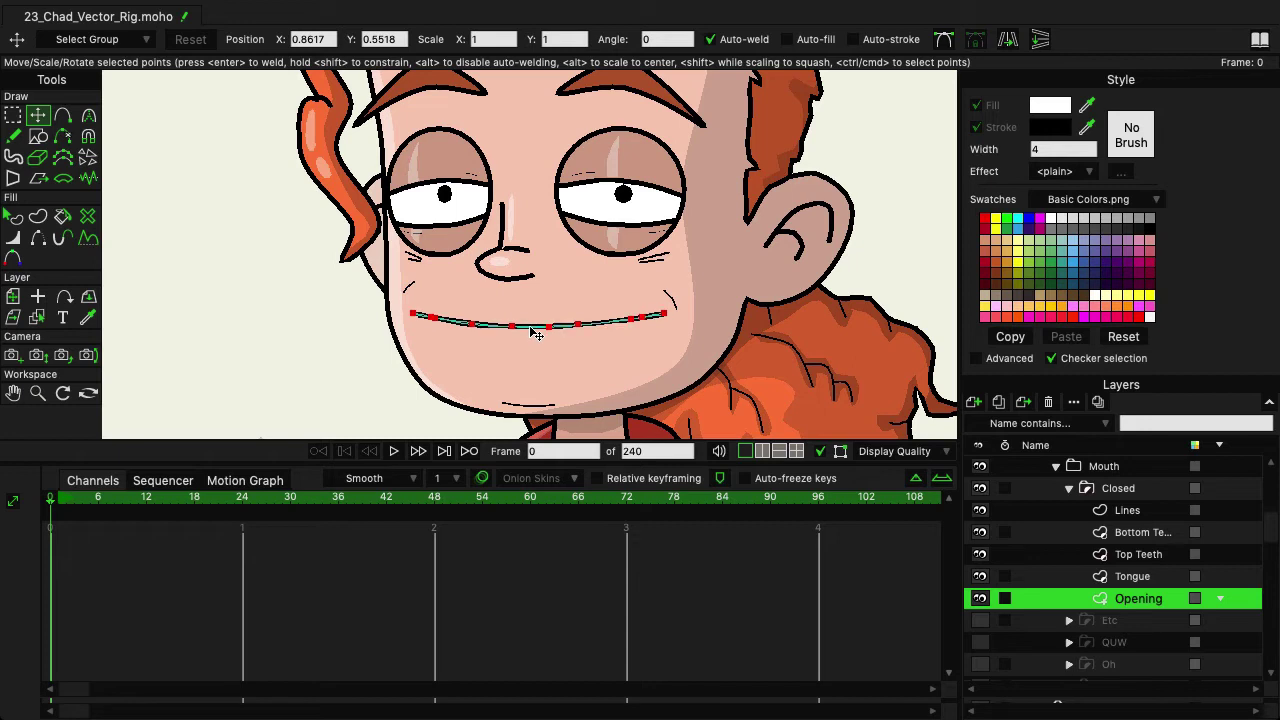
{"action": "left_click", "coordinate": [1130, 578]}
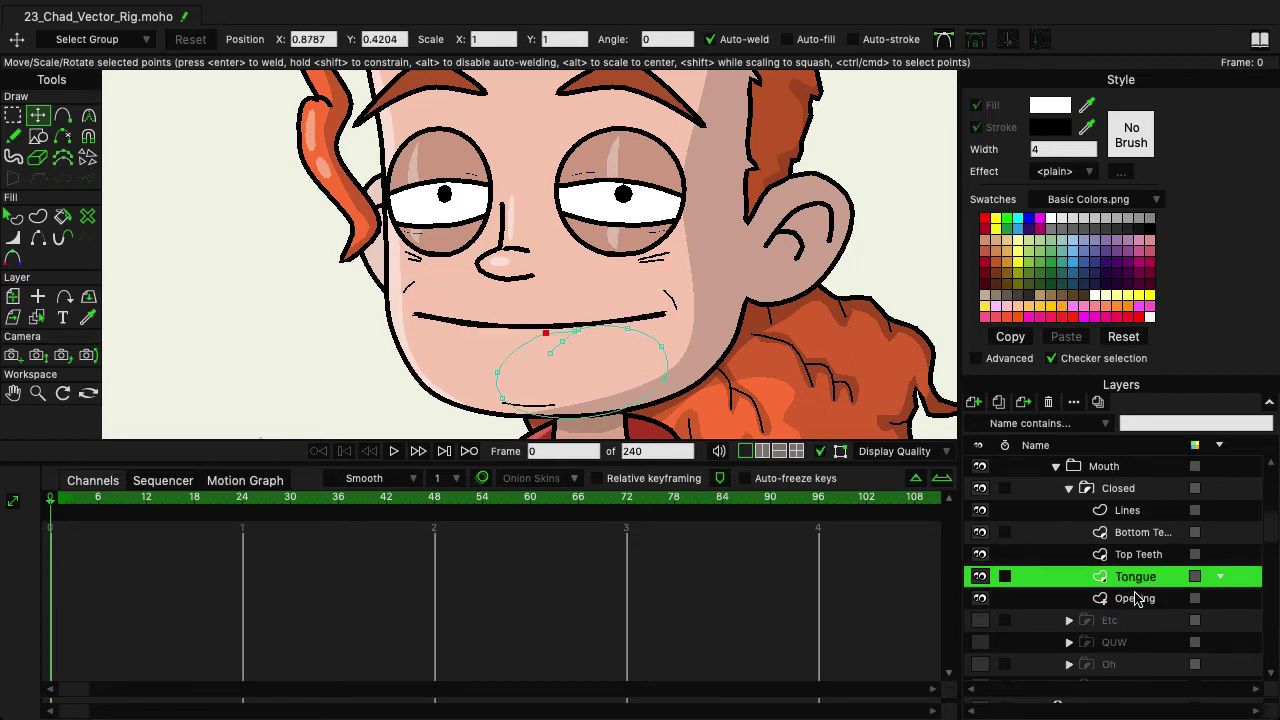
{"action": "left_click", "coordinate": [1130, 600]}
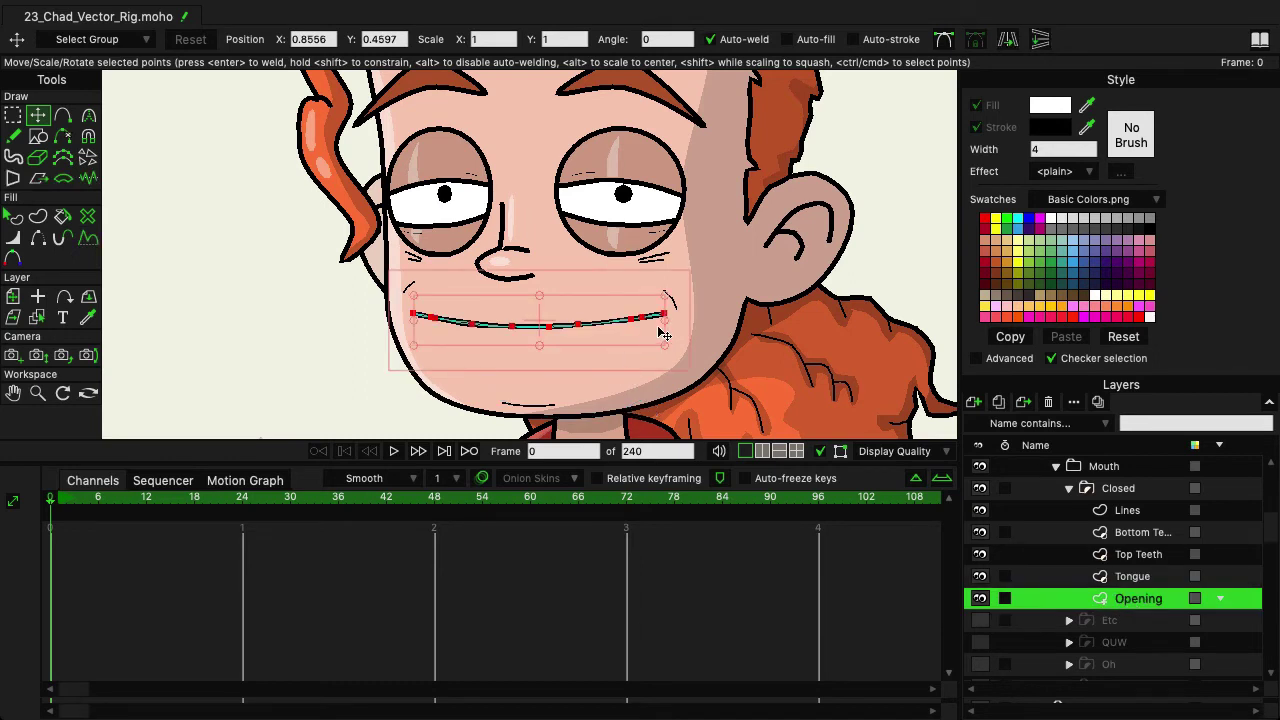
{"action": "left_click_drag", "start_coordinate": [670, 330], "coordinate": [600, 331]}
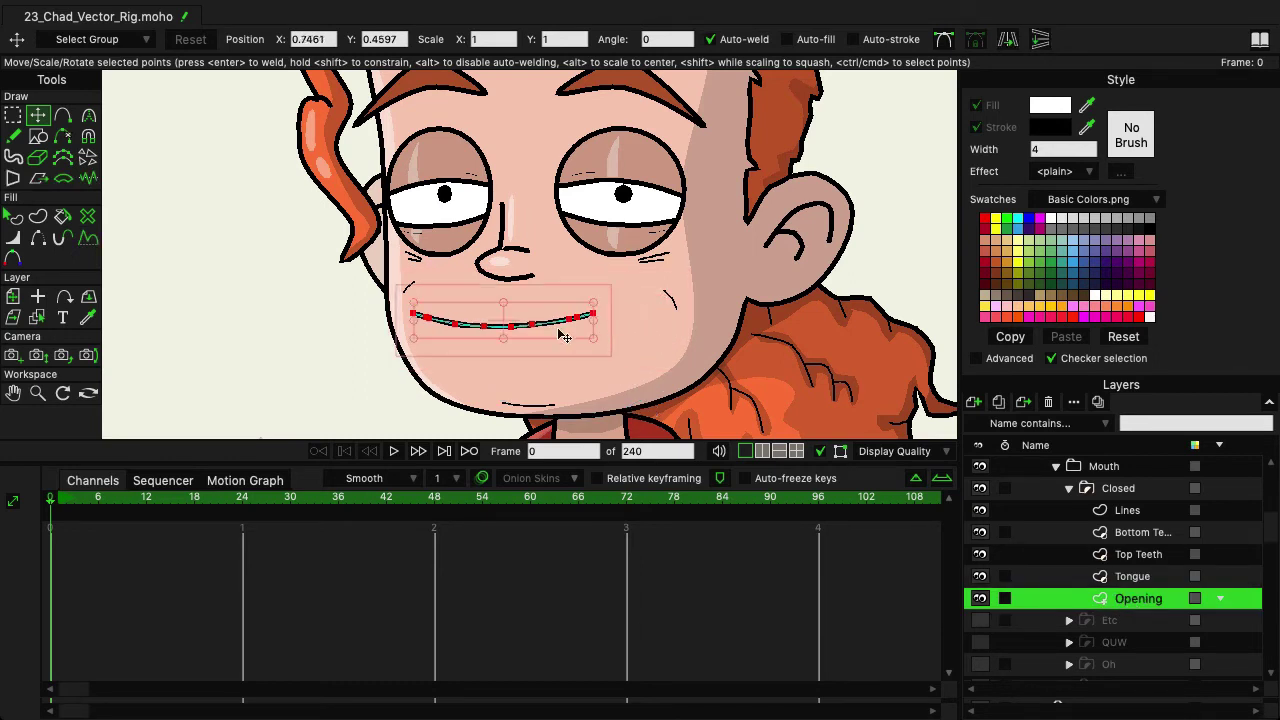
{"action": "left_click_drag", "start_coordinate": [491, 336], "coordinate": [515, 335]}
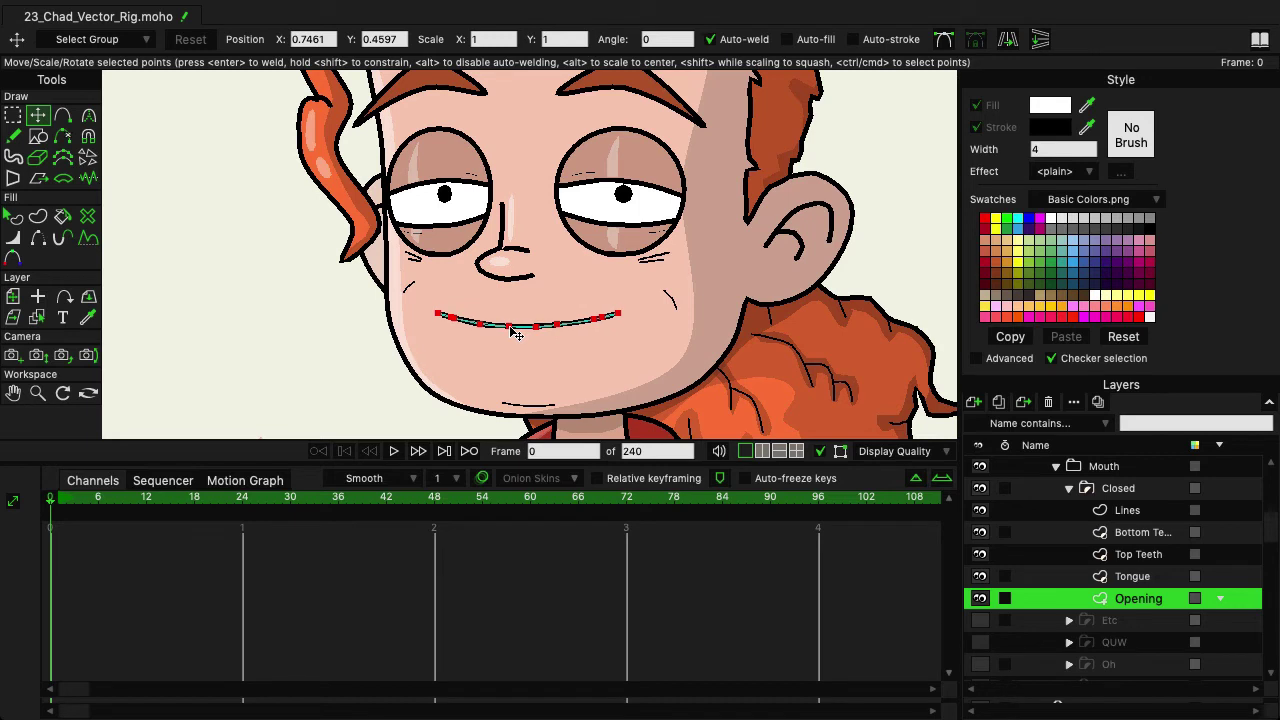
{"action": "left_click", "coordinate": [1135, 580]}
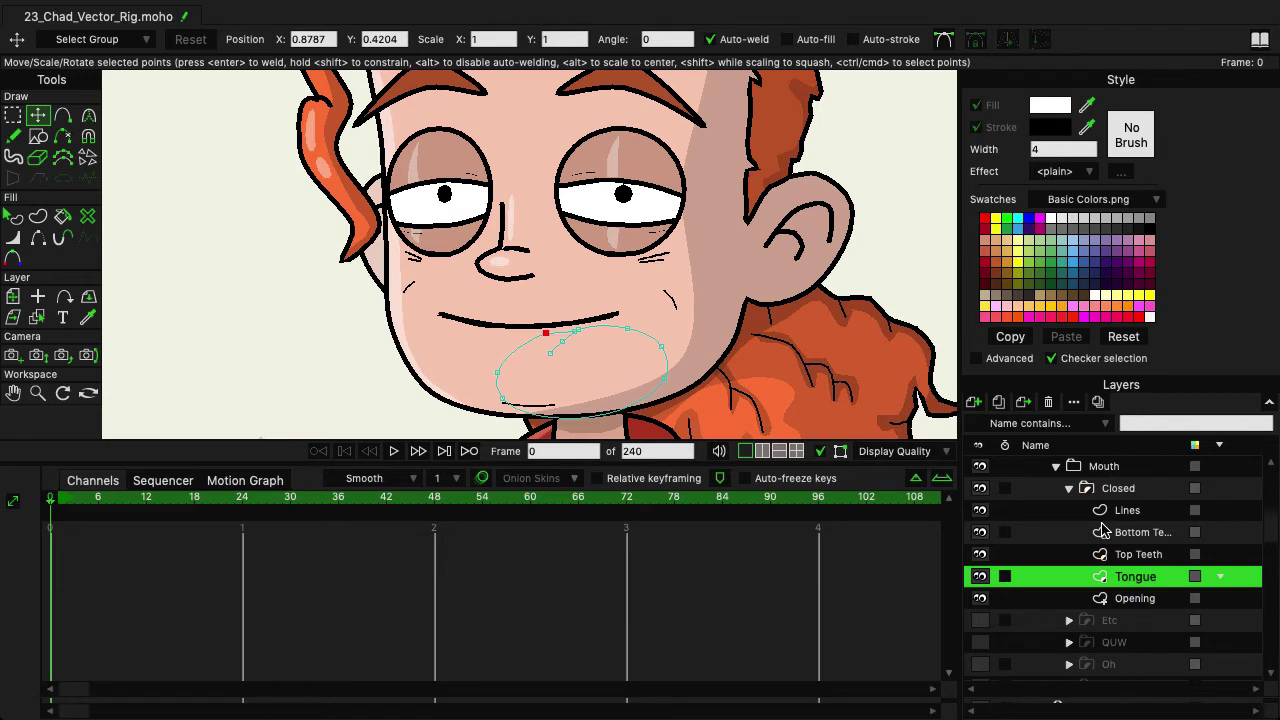
{"action": "left_click", "coordinate": [1140, 515]}
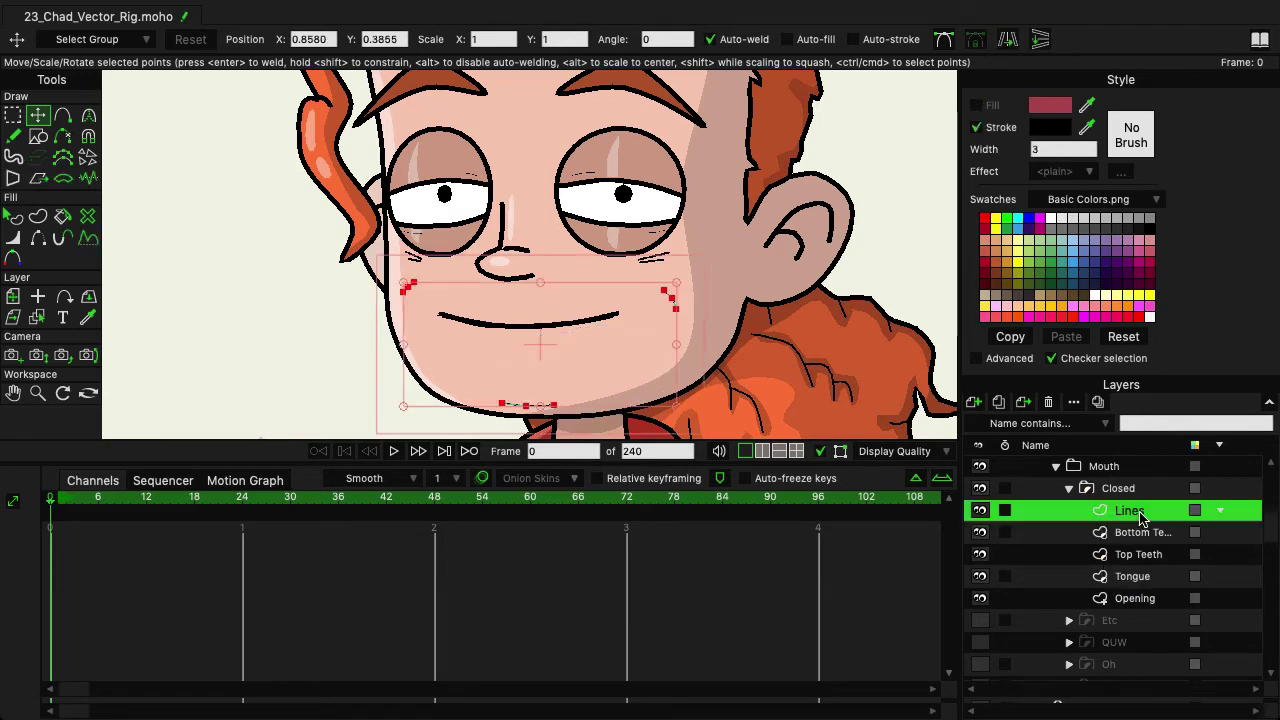
Lasso the Closed pose's cheek stroke points and drag the right crease toward the mouth corner
{"action": "left_click", "coordinate": [13, 117]}
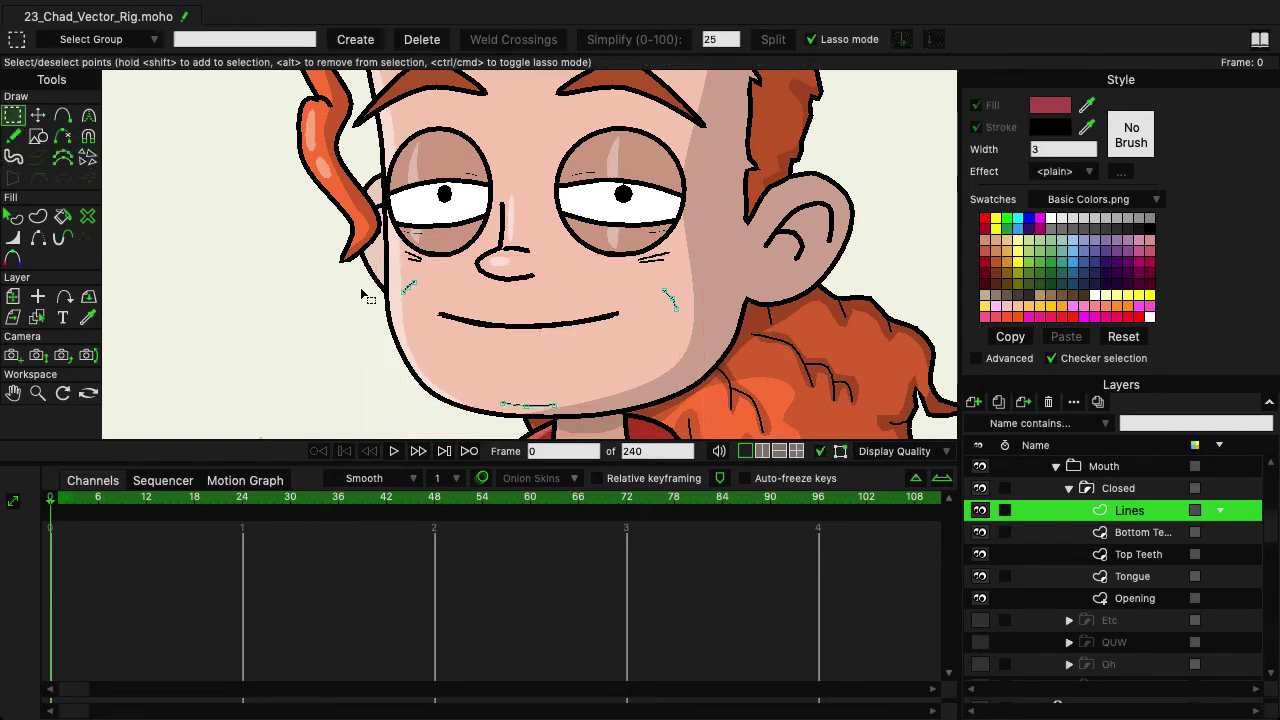
{"action": "mouse_move", "coordinate": [366, 291]}
{"action": "left_mouse_down"}
{"action": "mouse_move", "coordinate": [410, 262]}
{"action": "mouse_move", "coordinate": [436, 284]}
{"action": "mouse_move", "coordinate": [347, 288]}
{"action": "mouse_move", "coordinate": [412, 346]}
{"action": "left_mouse_up"}
{"action": "left_click", "coordinate": [37, 117]}
{"action": "scroll", "coordinate": [424, 291], "scroll_direction": "up", "scroll_amount": 3}
{"action": "left_click", "coordinate": [13, 117]}
{"action": "mouse_move", "coordinate": [849, 277]}
{"action": "left_mouse_down"}
{"action": "mouse_move", "coordinate": [809, 312]}
{"action": "mouse_move", "coordinate": [919, 331]}
{"action": "mouse_move", "coordinate": [845, 276]}
{"action": "left_mouse_up"}
{"action": "left_click", "coordinate": [37, 117]}
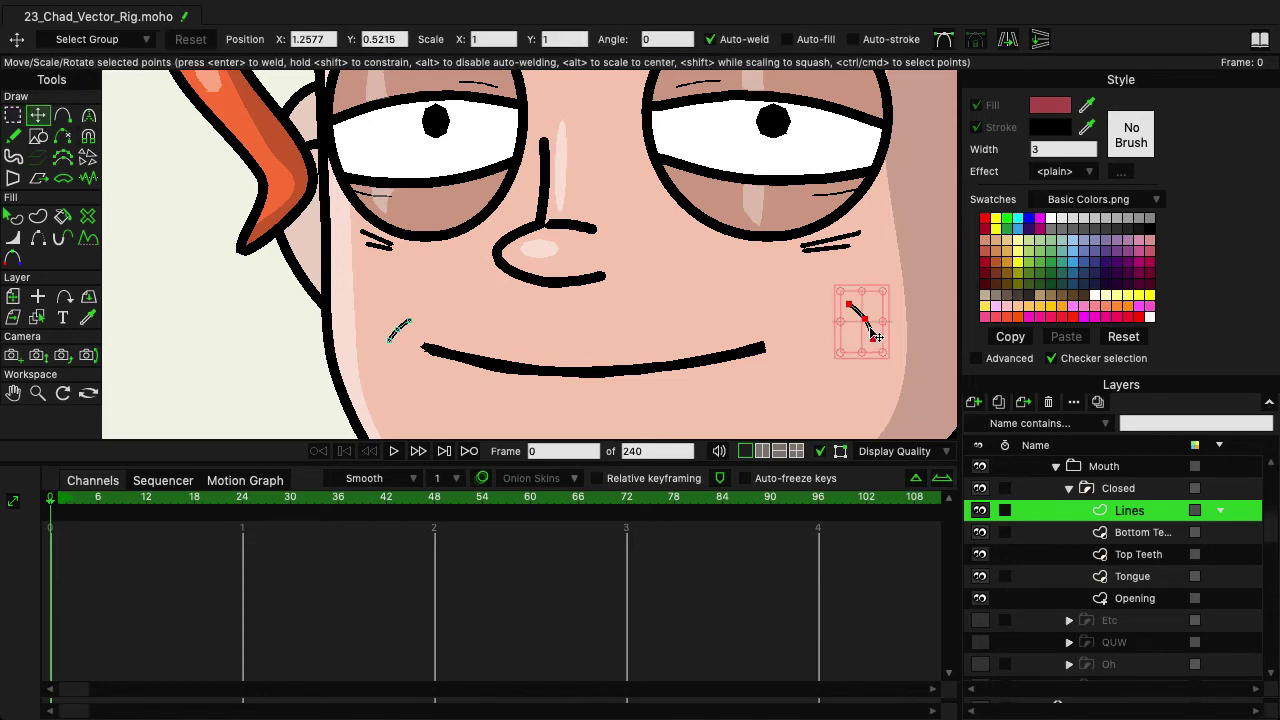
{"action": "left_click_drag", "start_coordinate": [866, 342], "coordinate": [778, 352]}
{"action": "scroll", "coordinate": [778, 352], "scroll_direction": "down", "scroll_amount": 3}
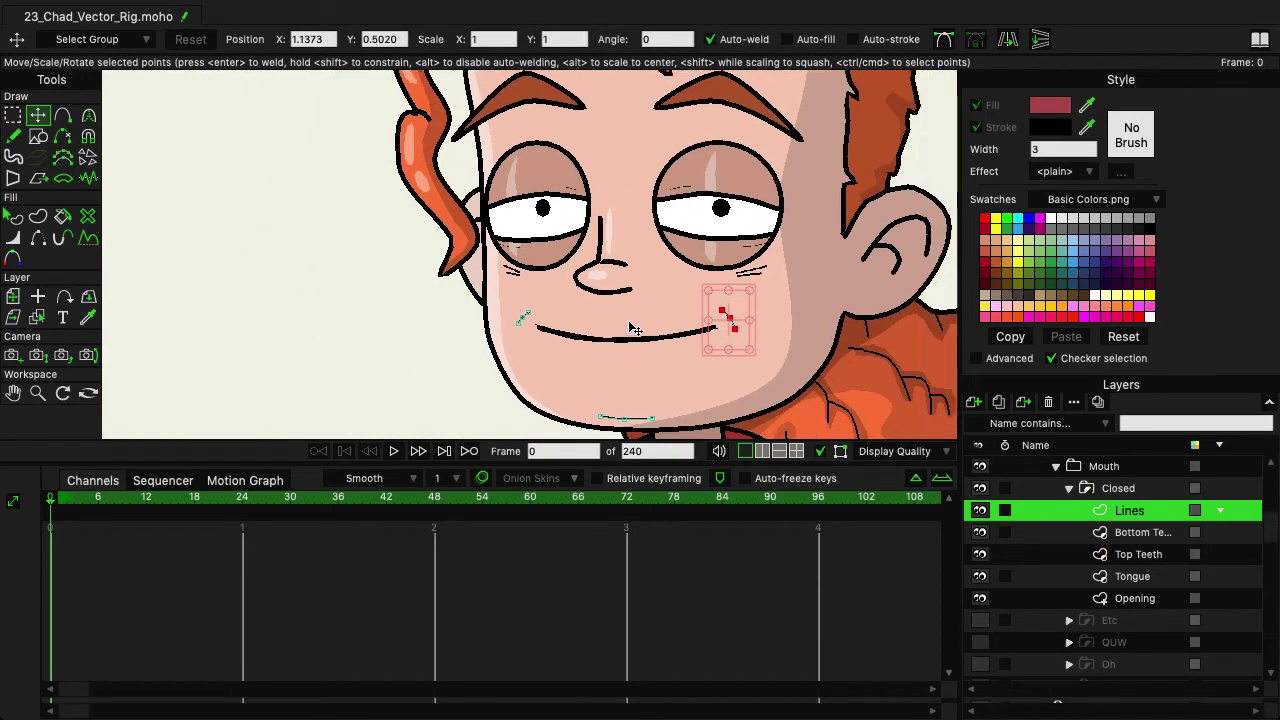
{"action": "scroll", "coordinate": [629, 326], "scroll_direction": "right", "scroll_amount": 2}
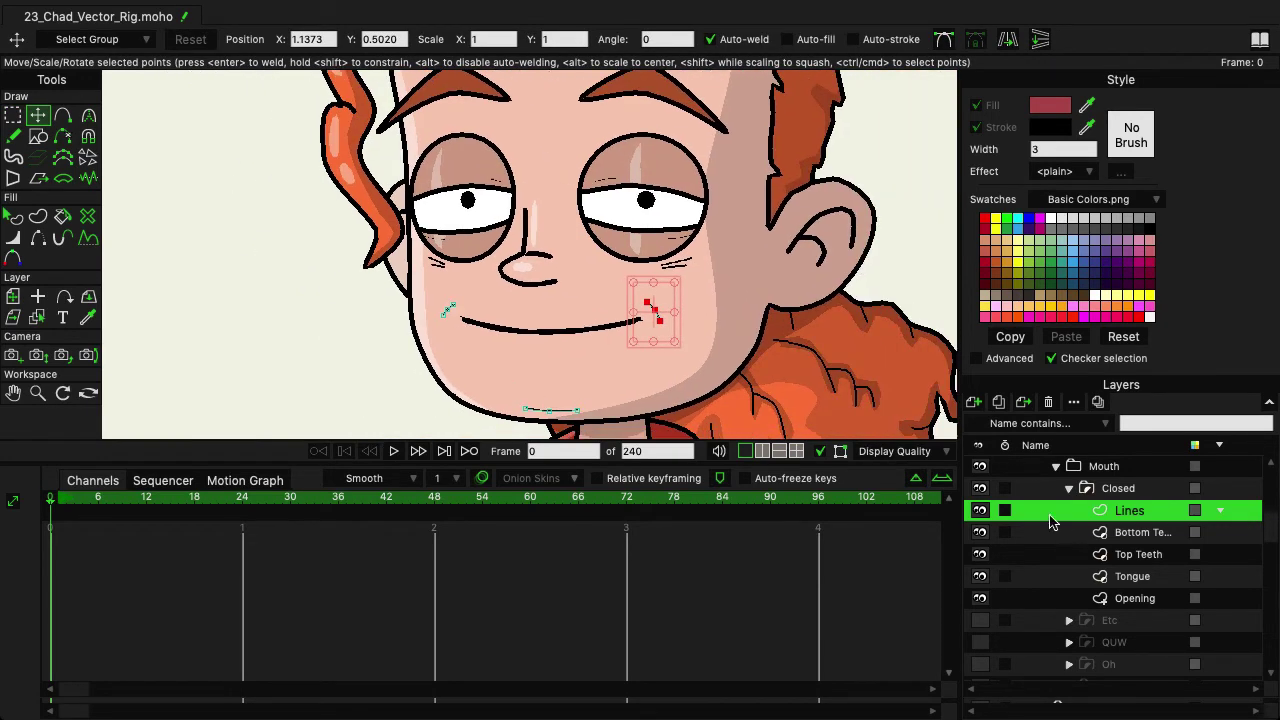
Hide the Closed and Etc poses, show QUW, and open its Lines layer
{"action": "left_click", "coordinate": [1072, 492]}
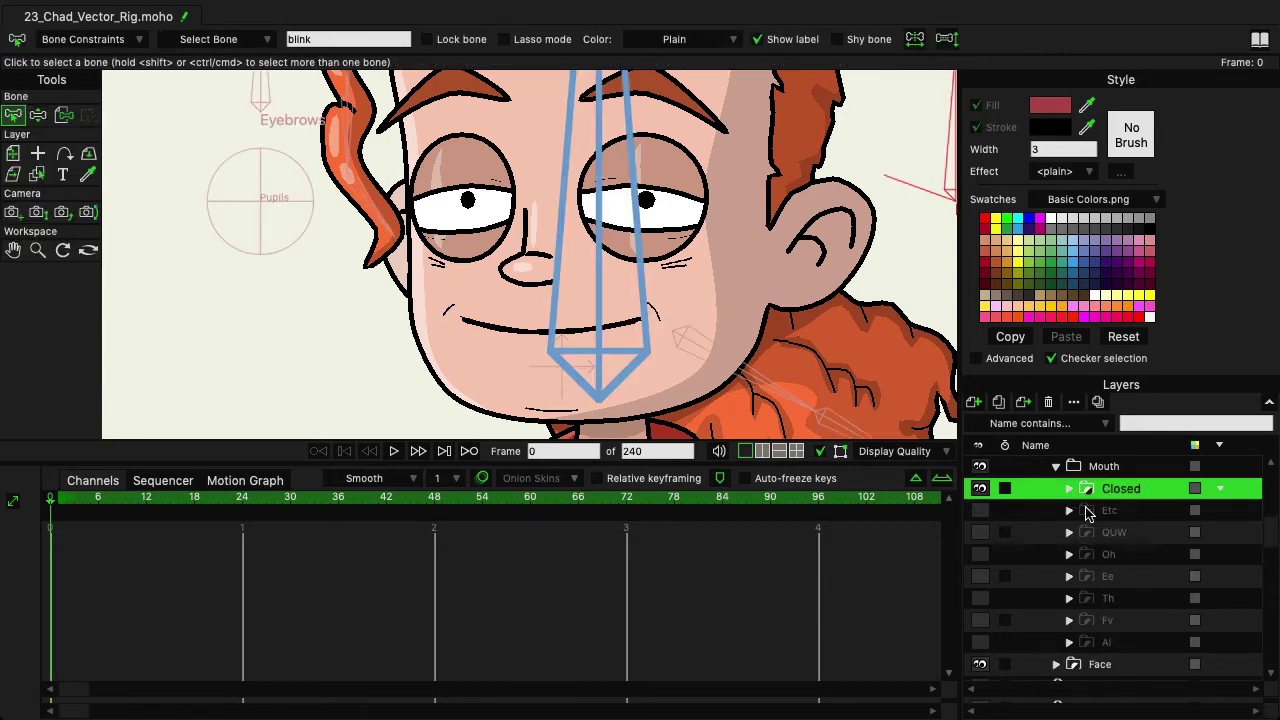
{"action": "left_click", "coordinate": [980, 488]}
{"action": "left_click", "coordinate": [980, 510]}
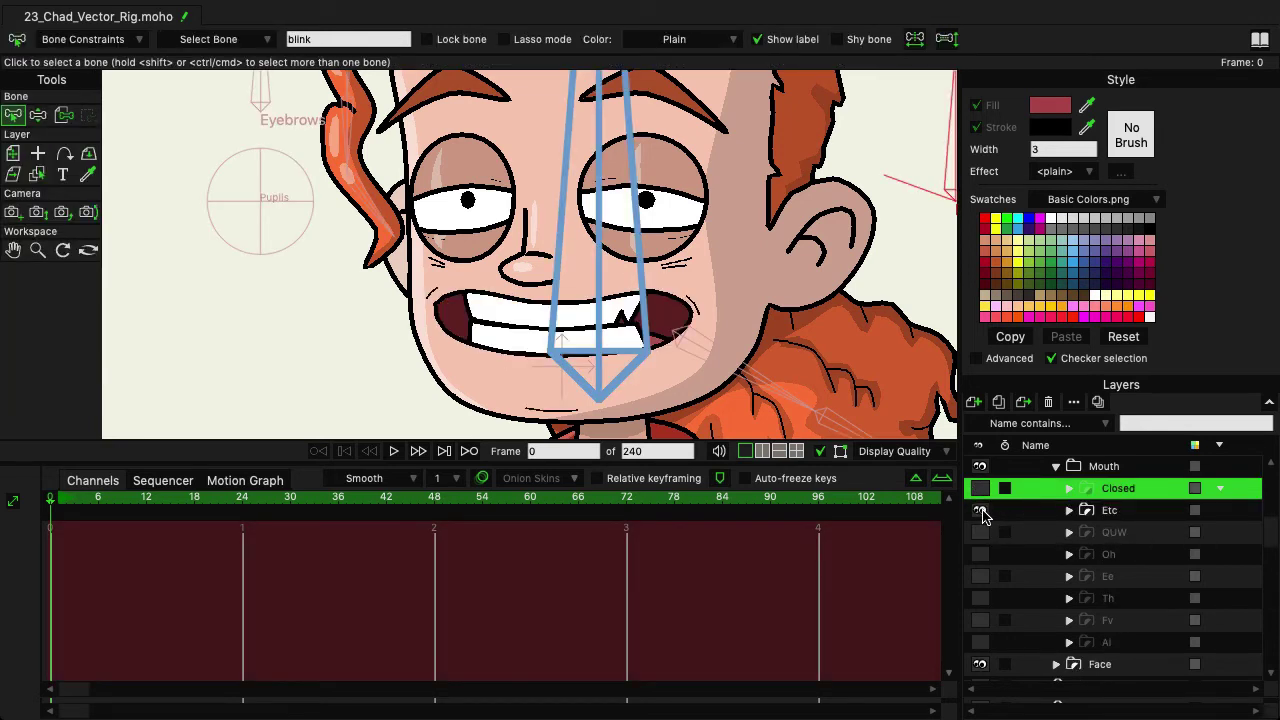
{"action": "left_click", "coordinate": [980, 511]}
{"action": "left_click", "coordinate": [980, 532]}
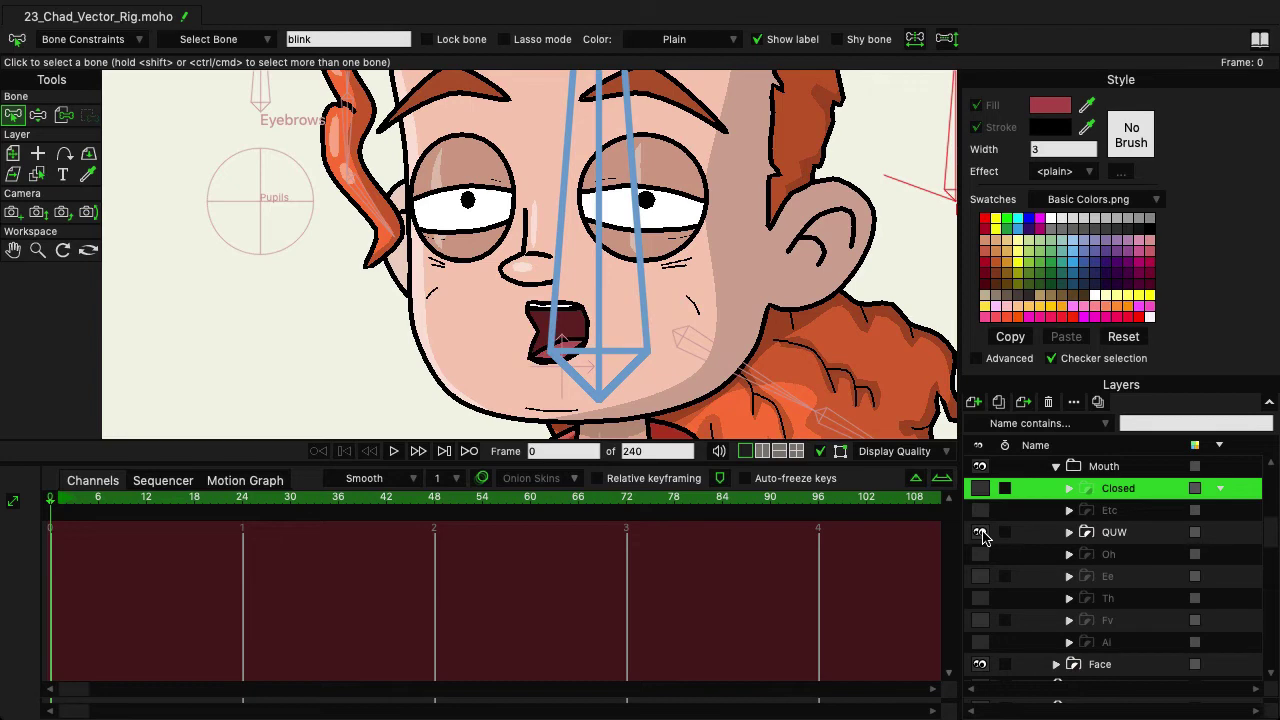
{"action": "left_click", "coordinate": [1069, 532]}
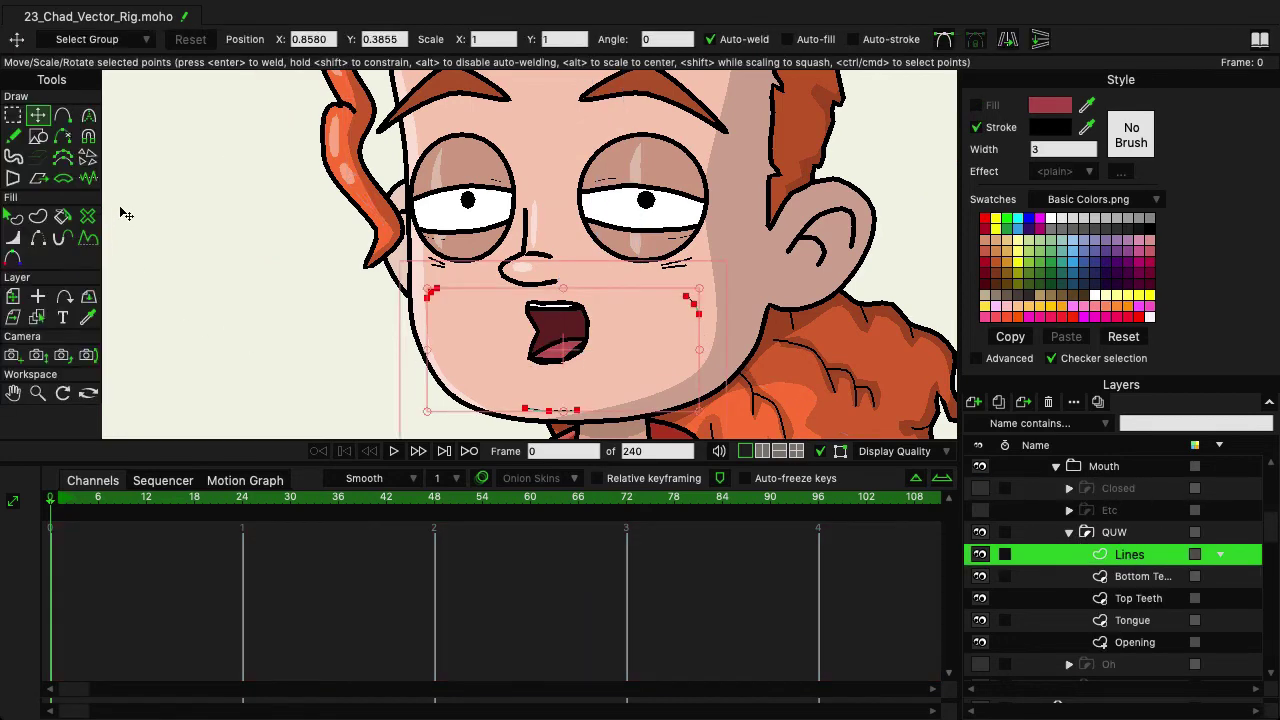
Select the QUW right cheek crease points and drag them left toward the mouth
{"action": "left_click", "coordinate": [13, 116]}
{"action": "left_click", "coordinate": [203, 251]}
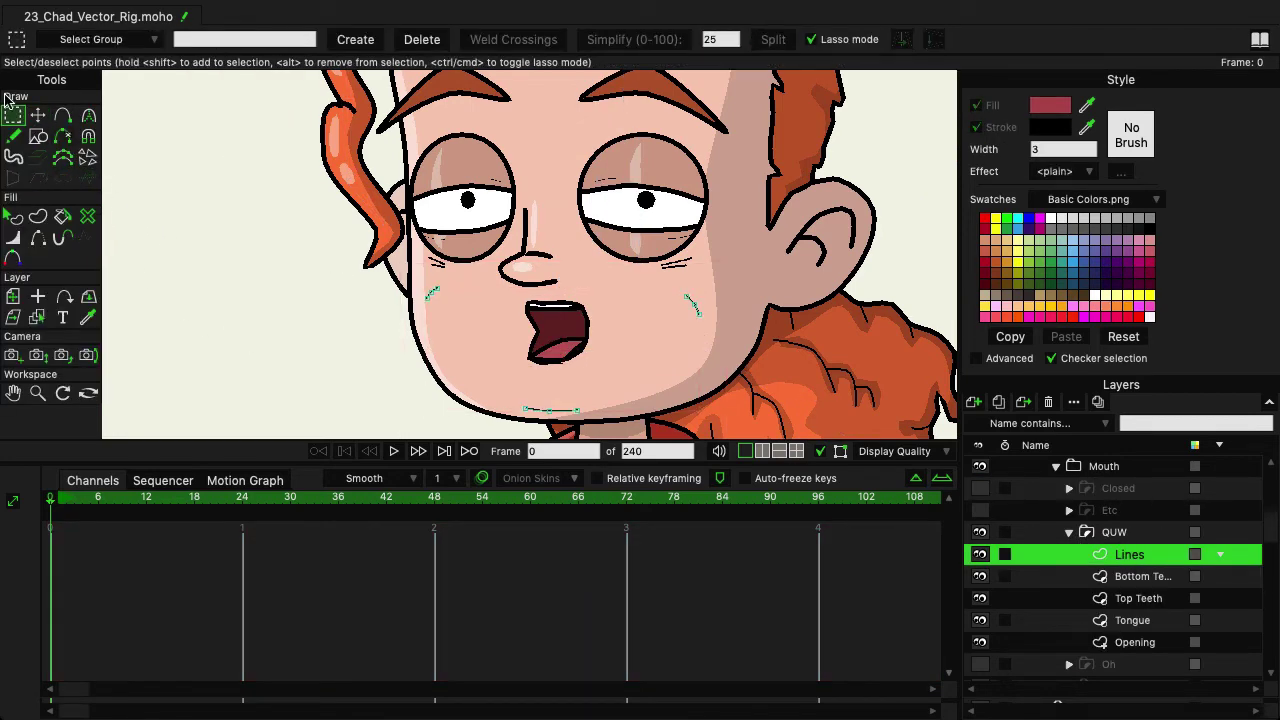
{"action": "left_click", "coordinate": [37, 116]}
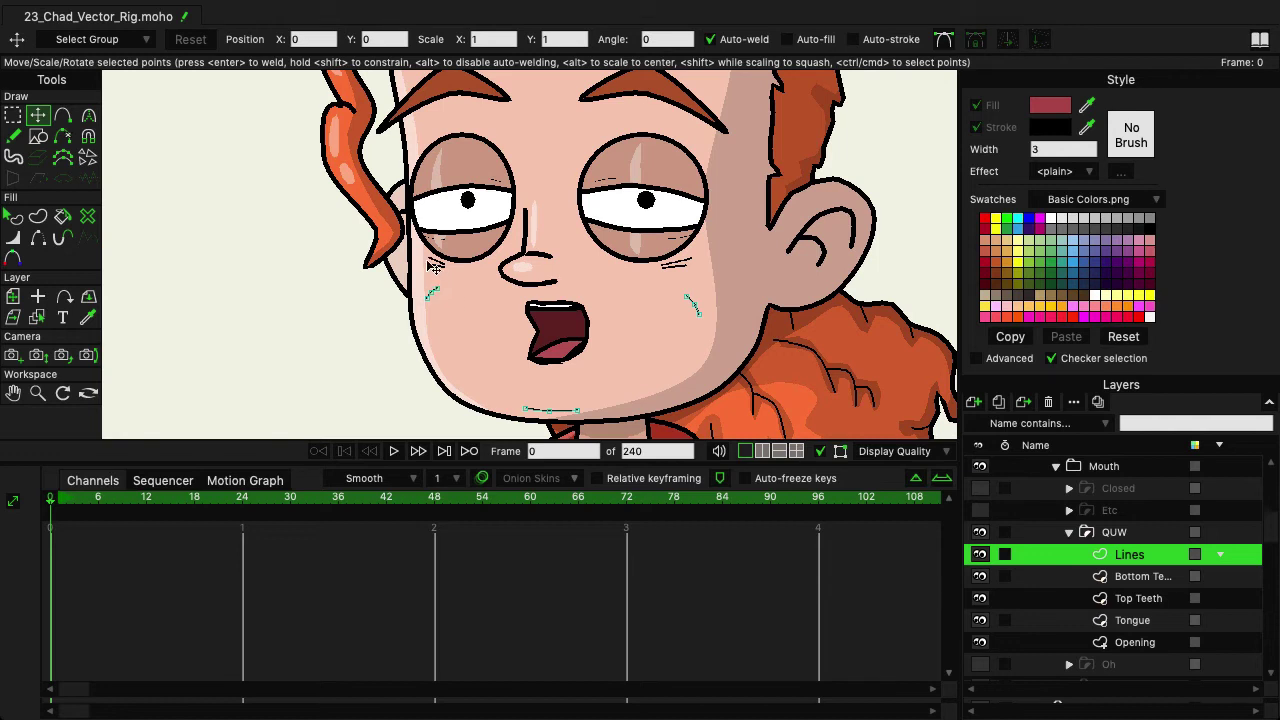
{"action": "mouse_move", "coordinate": [432, 262]}
{"action": "left_mouse_down"}
{"action": "mouse_move", "coordinate": [447, 319]}
{"action": "mouse_move", "coordinate": [421, 269]}
{"action": "mouse_move", "coordinate": [437, 307]}
{"action": "mouse_move", "coordinate": [520, 312]}
{"action": "left_mouse_up"}
{"action": "mouse_move", "coordinate": [682, 274]}
{"action": "left_mouse_down"}
{"action": "mouse_move", "coordinate": [728, 300]}
{"action": "mouse_move", "coordinate": [684, 272]}
{"action": "left_mouse_up"}
{"action": "left_click_drag", "start_coordinate": [694, 306], "coordinate": [601, 310]}
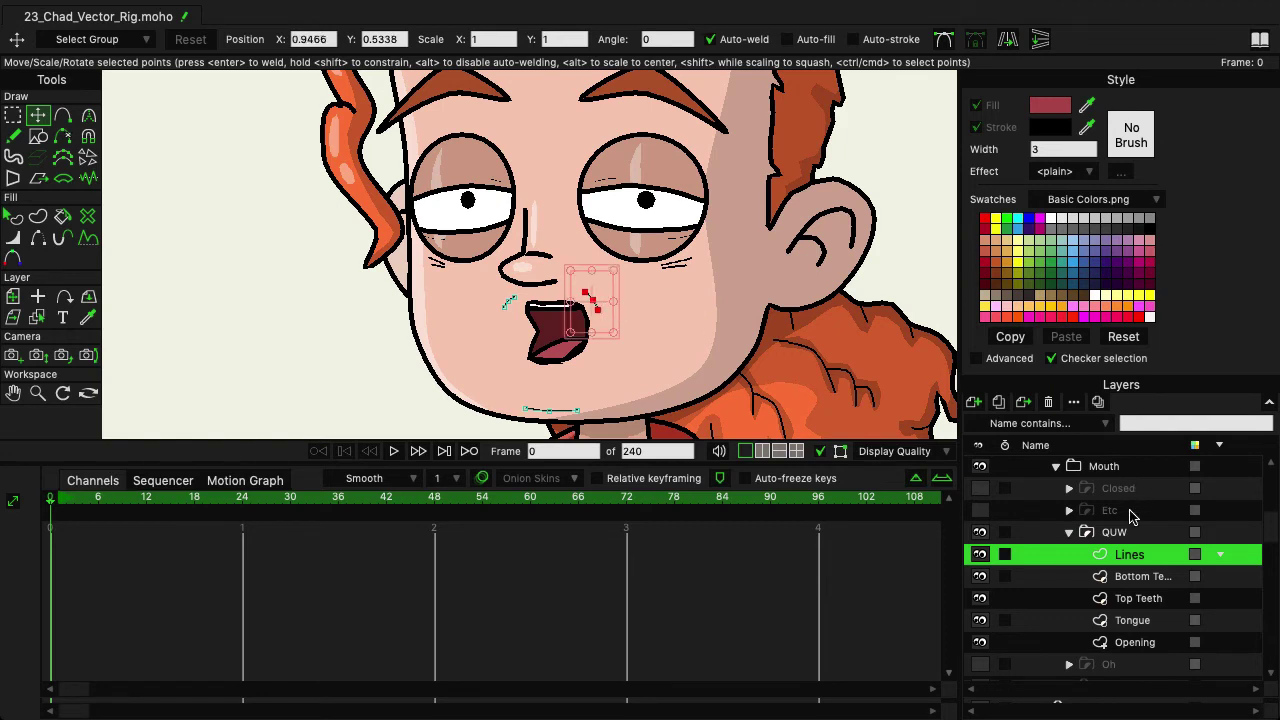
Hide the QUW pose, then in Oh's Lines layer drag the stray cheek crease beside the mouth's right corner
{"action": "left_click", "coordinate": [1069, 532]}
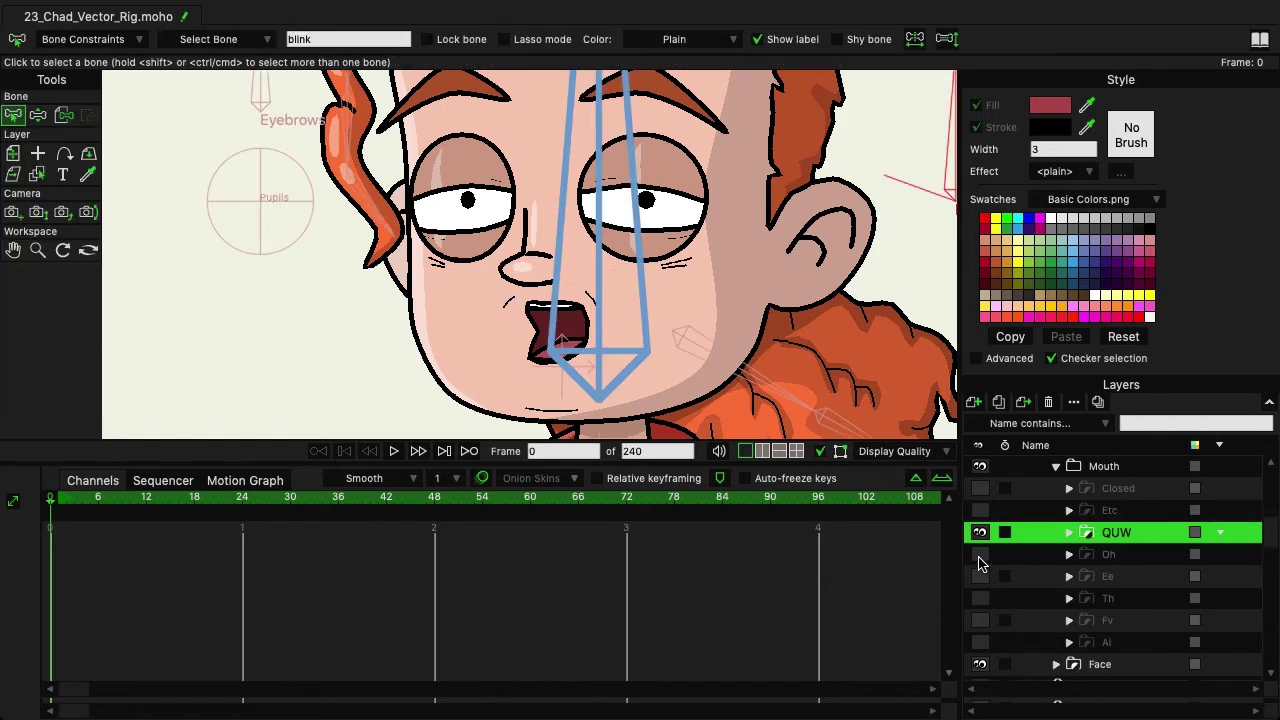
{"action": "left_click", "coordinate": [980, 534]}
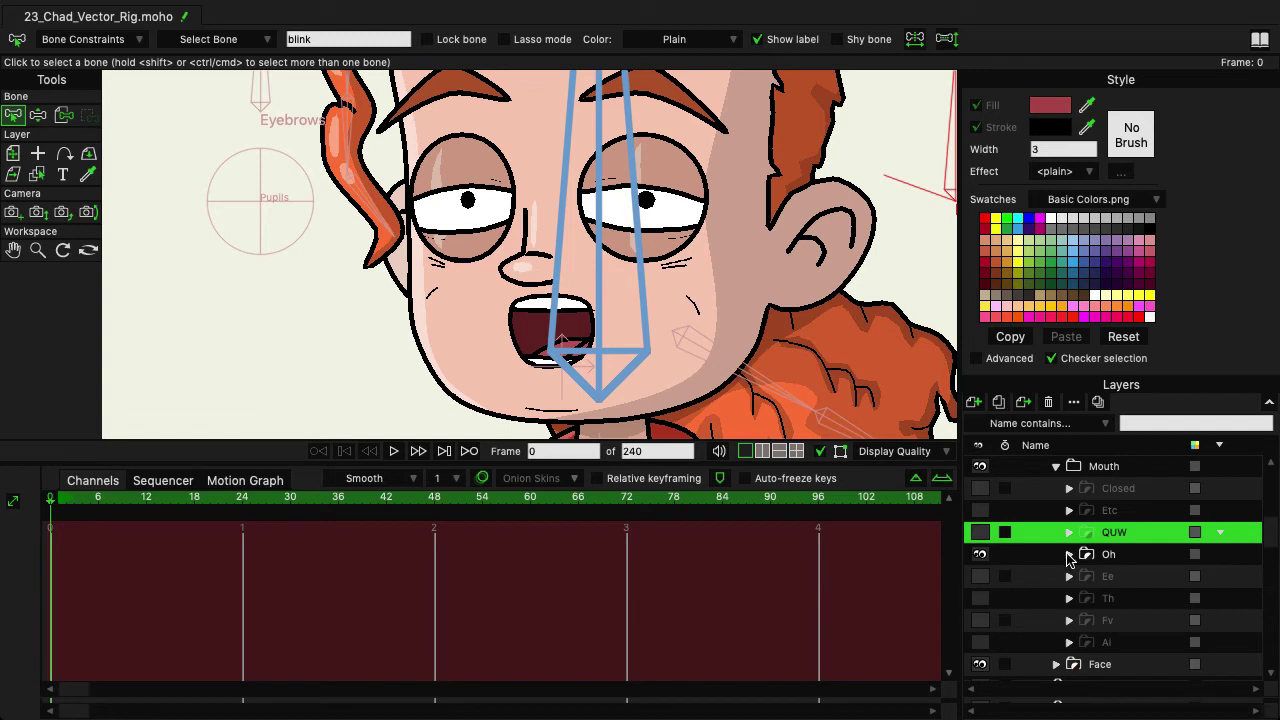
{"action": "left_click", "coordinate": [1068, 556]}
{"action": "left_click", "coordinate": [1129, 578]}
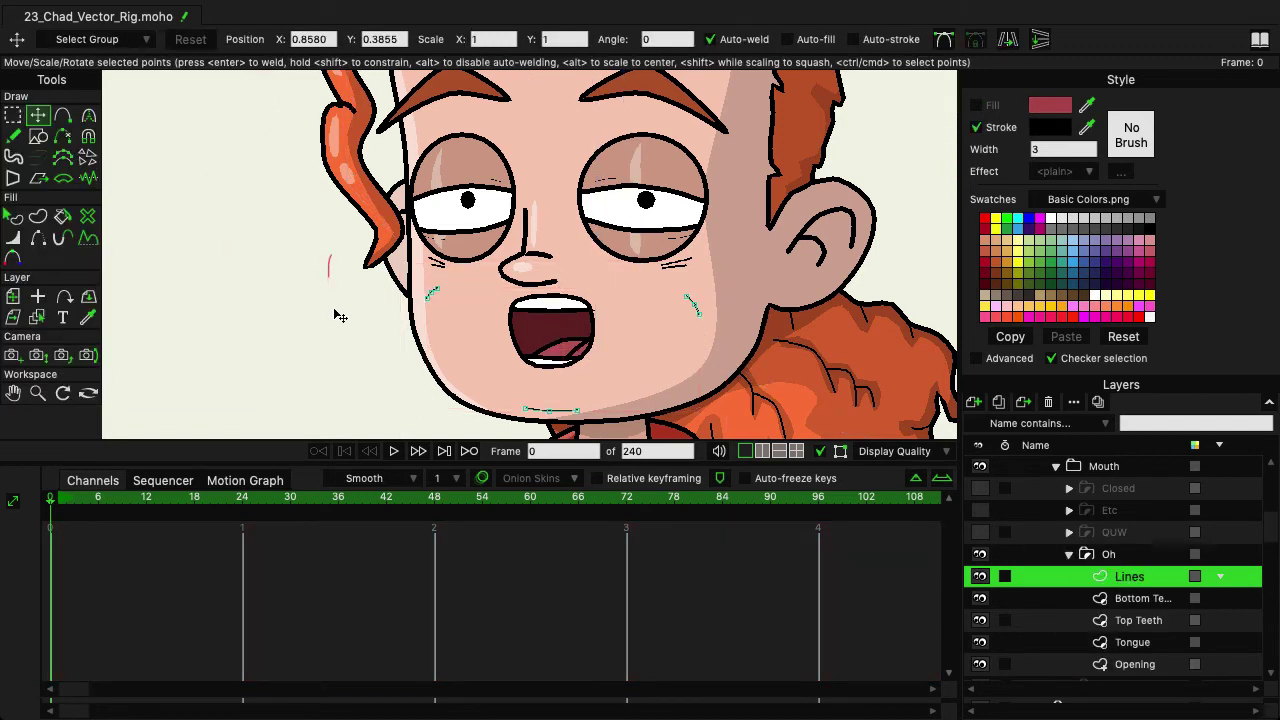
{"action": "mouse_move", "coordinate": [340, 316]}
{"action": "left_mouse_down"}
{"action": "mouse_move", "coordinate": [478, 330]}
{"action": "mouse_move", "coordinate": [450, 306]}
{"action": "mouse_move", "coordinate": [690, 340]}
{"action": "mouse_move", "coordinate": [760, 330]}
{"action": "mouse_move", "coordinate": [626, 331]}
{"action": "left_mouse_up"}
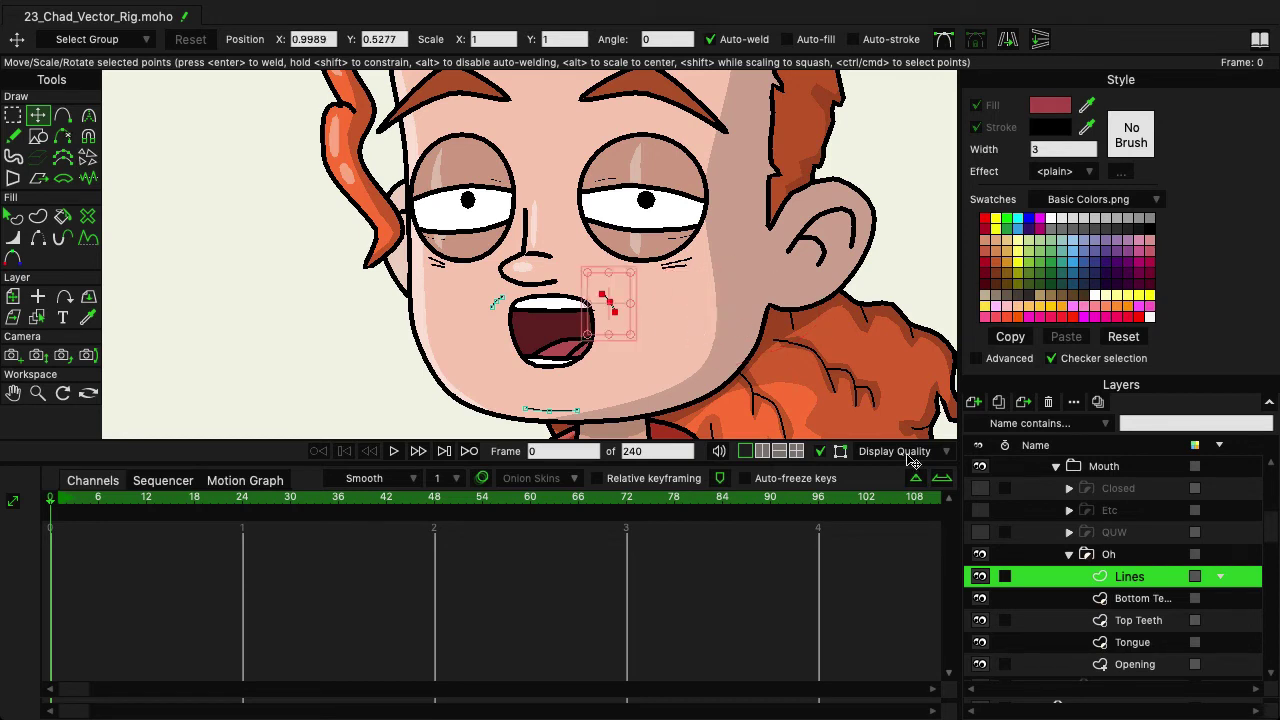
Hide Oh and Ee, then show and re-hide Th, Fv and Ai in turn, leaving all poses hidden
{"action": "left_click", "coordinate": [1078, 556]}
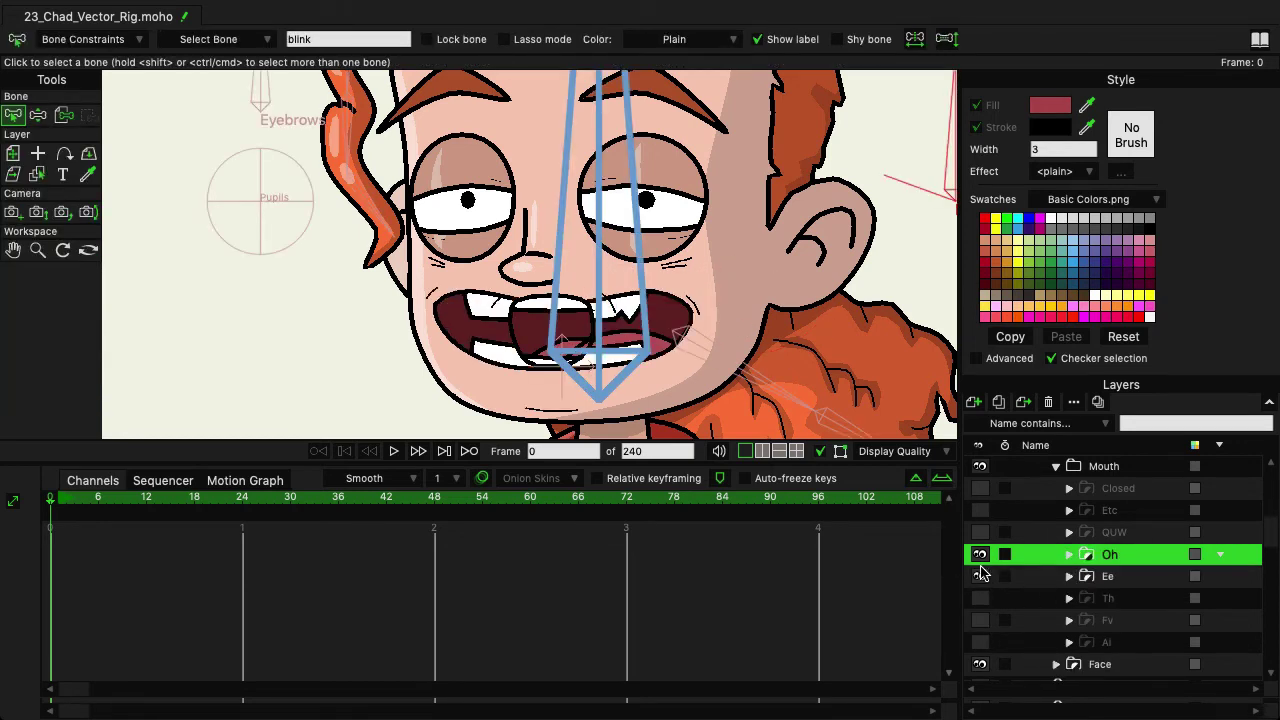
{"action": "left_click", "coordinate": [980, 556]}
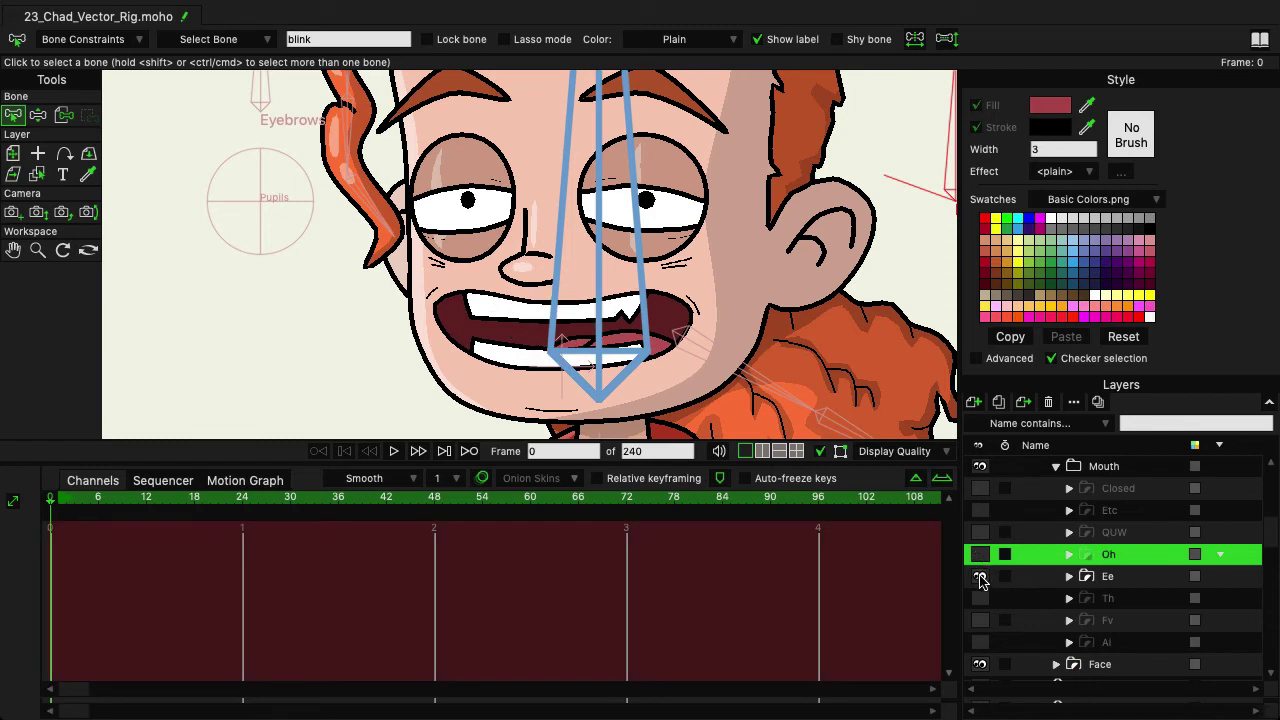
{"action": "left_click", "coordinate": [980, 576]}
{"action": "left_click", "coordinate": [980, 598]}
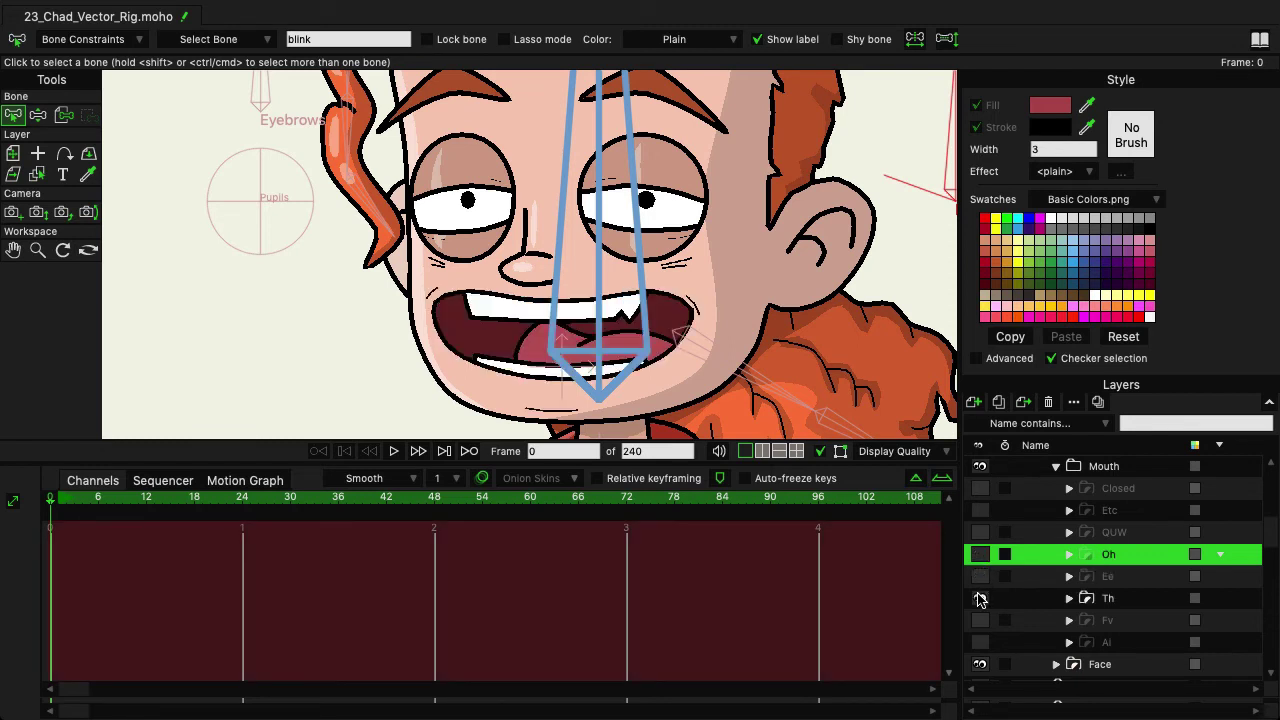
{"action": "left_click", "coordinate": [980, 598]}
{"action": "left_click", "coordinate": [981, 620]}
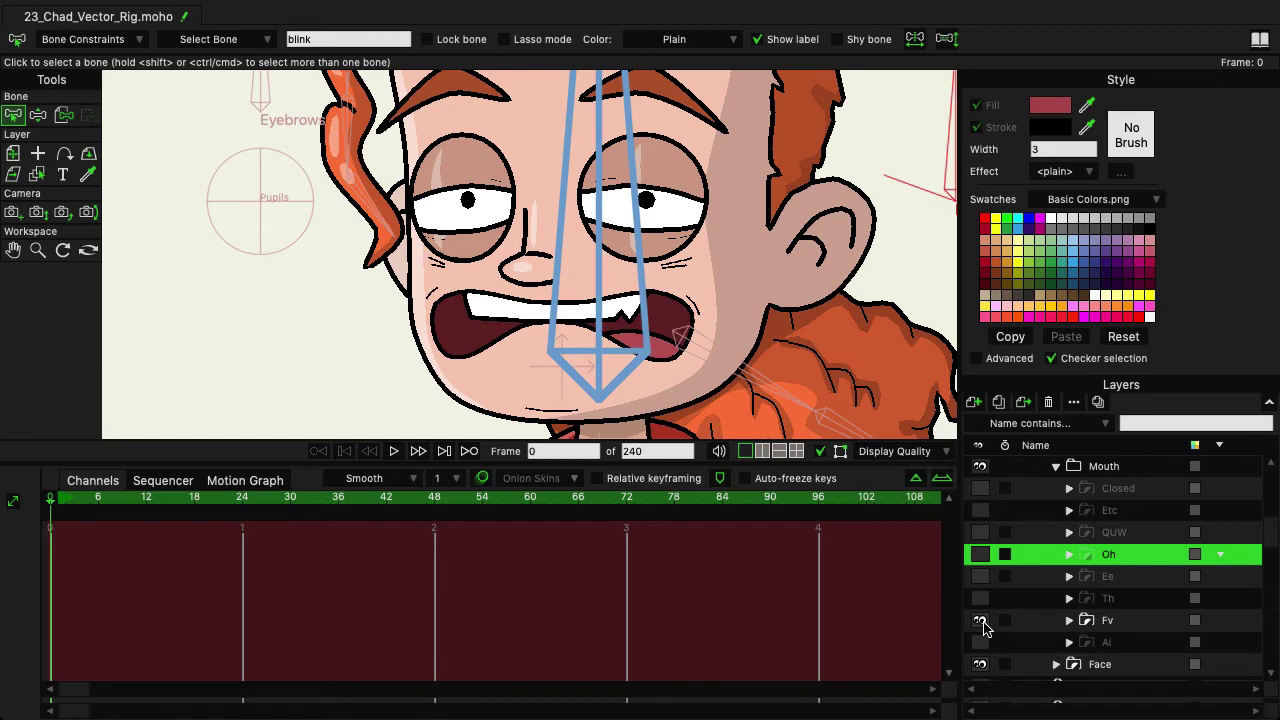
{"action": "left_click", "coordinate": [981, 621]}
{"action": "left_click", "coordinate": [983, 642]}
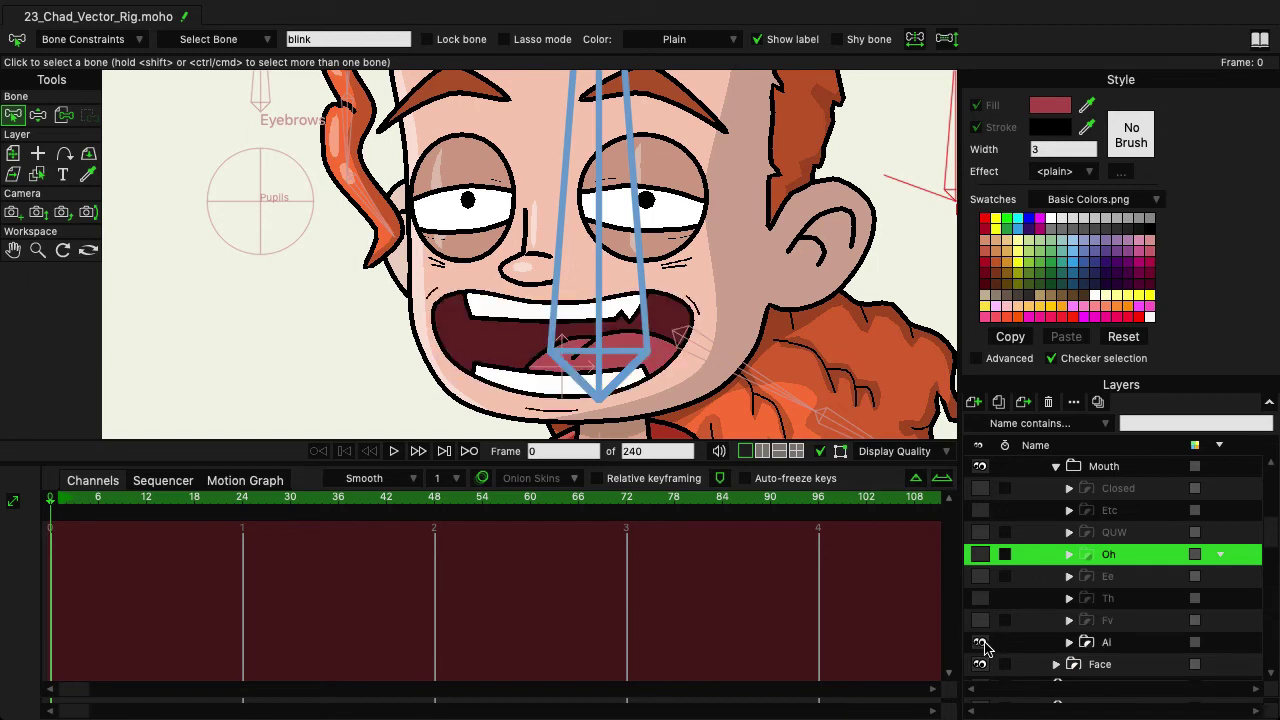
{"action": "left_click", "coordinate": [980, 642]}
{"action": "scroll", "coordinate": [1062, 562], "scroll_direction": "up", "scroll_amount": 1}
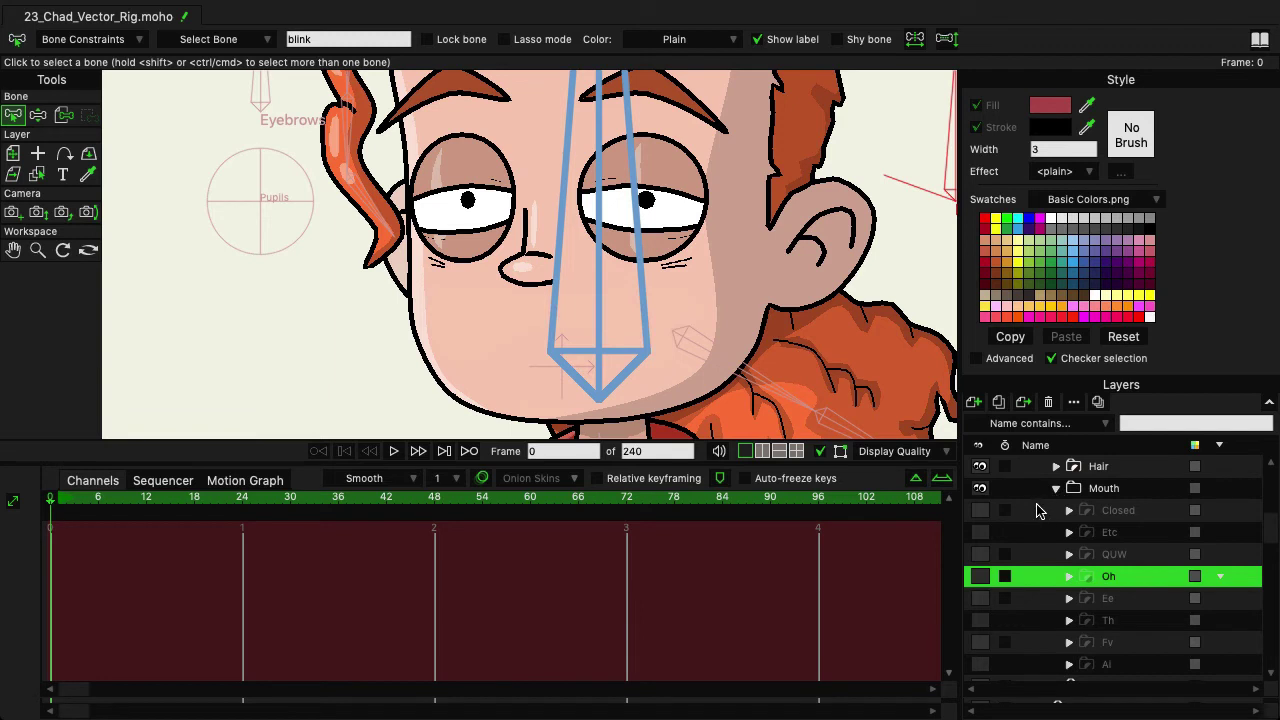
Turn visibility back on for all eight mouth poses in the Mouth group
{"action": "scroll", "coordinate": [1013, 524], "scroll_direction": "down", "scroll_amount": 1}
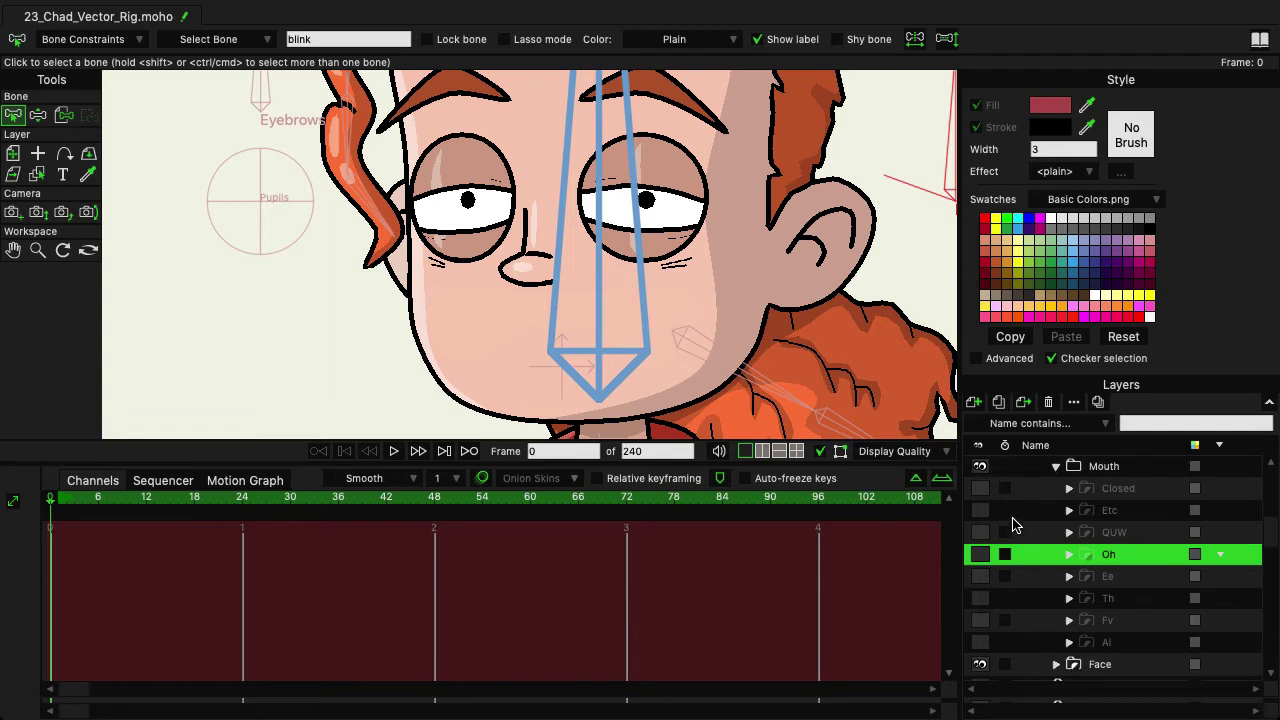
{"action": "left_click_drag", "start_coordinate": [975, 490], "coordinate": [980, 641]}
{"action": "scroll", "coordinate": [980, 641], "scroll_direction": "up", "scroll_amount": 1}
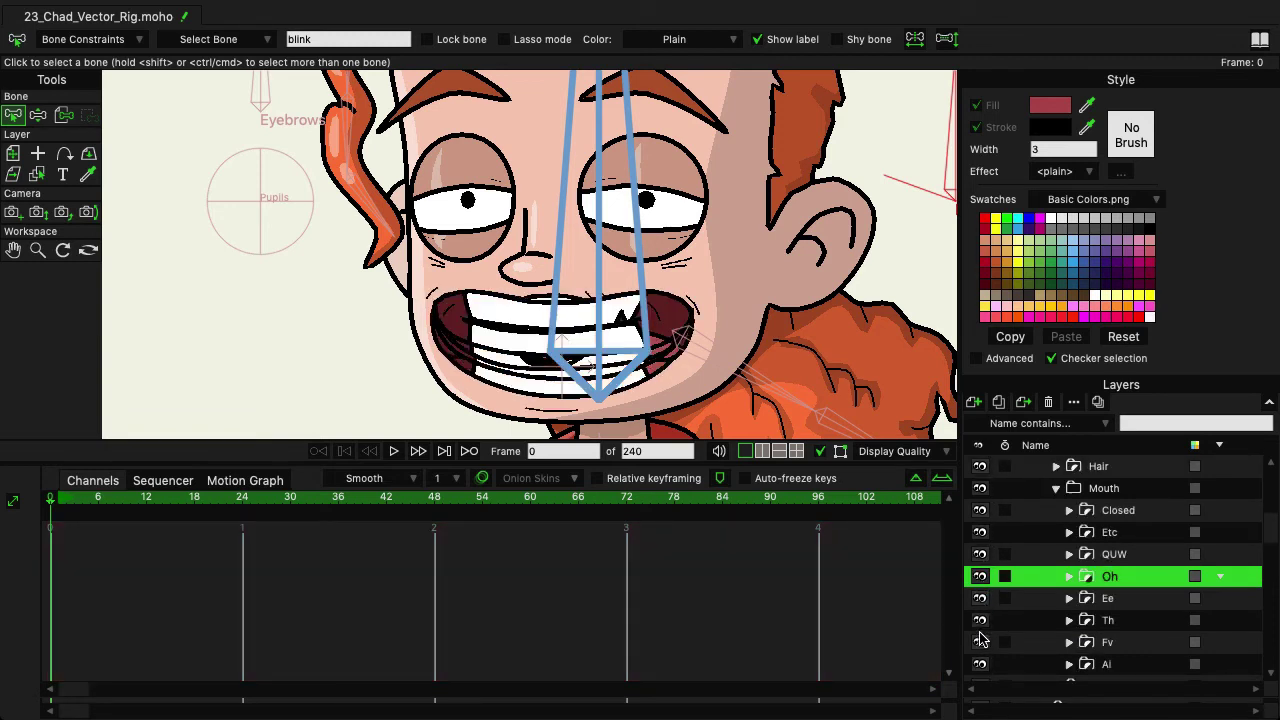
Convert the Mouth group to a switch layer showing the Closed smile
{"action": "left_click", "coordinate": [1090, 490]}
{"action": "right_click", "coordinate": [1070, 492]}
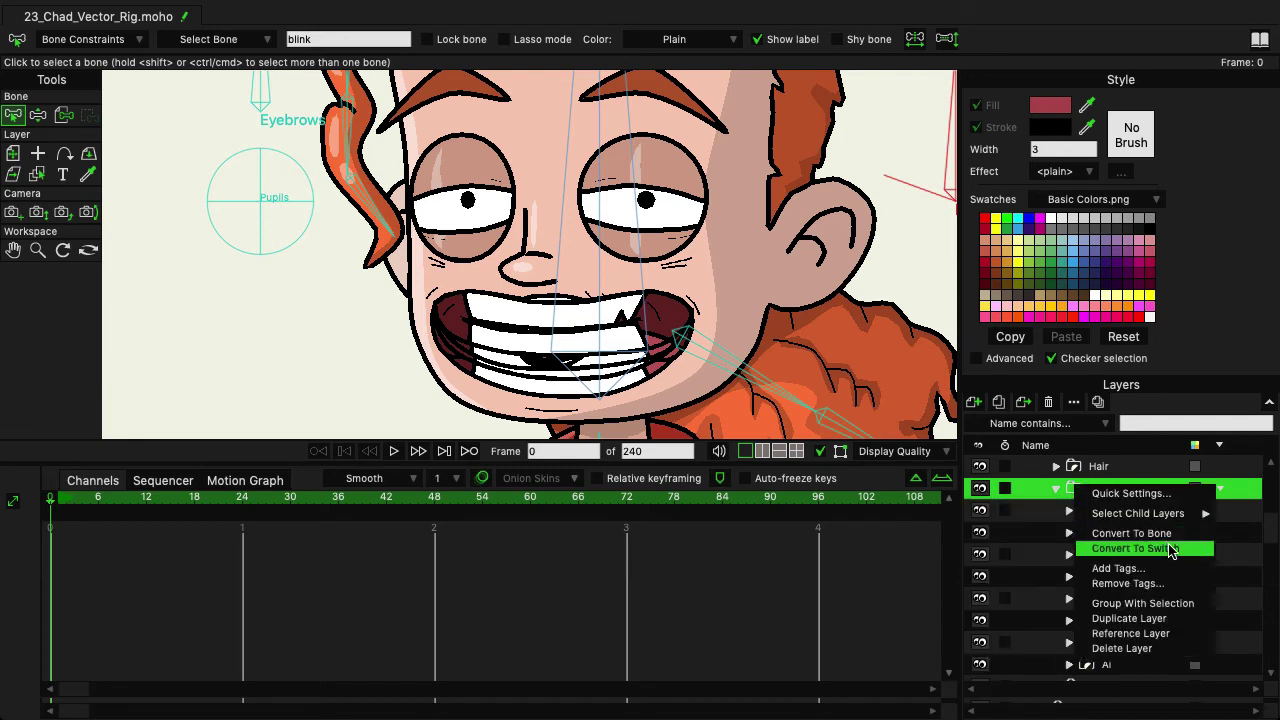
{"action": "left_click", "coordinate": [1172, 550]}
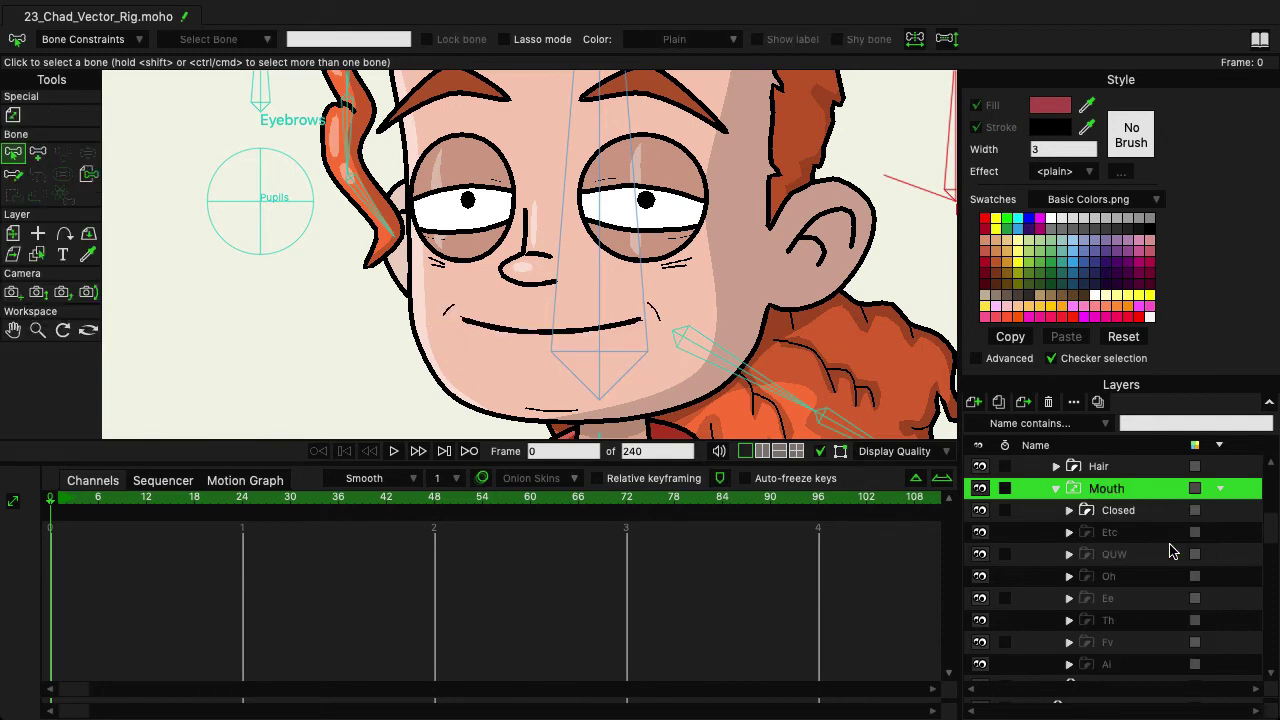
{"action": "key", "text": "Right"}
{"action": "key", "text": "Right"}
{"action": "key", "text": "Right"}
{"action": "key", "text": "Right"}
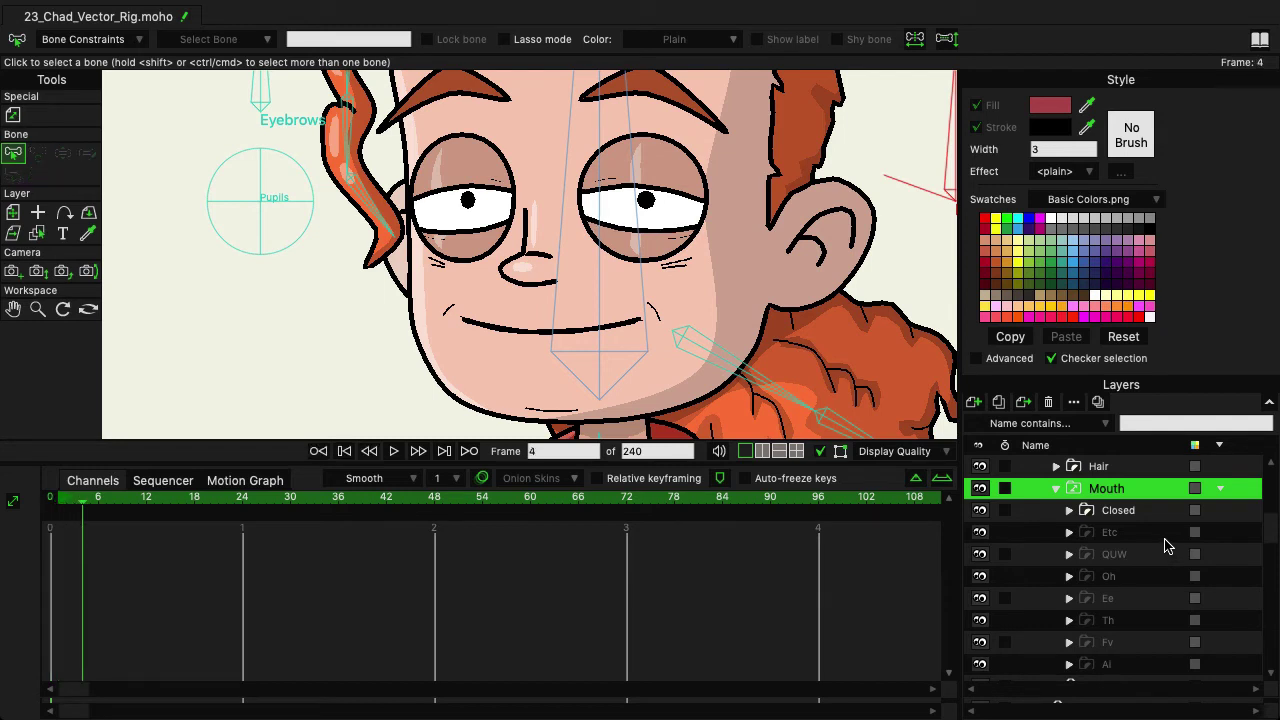
{"action": "right_click", "coordinate": [1112, 494]}
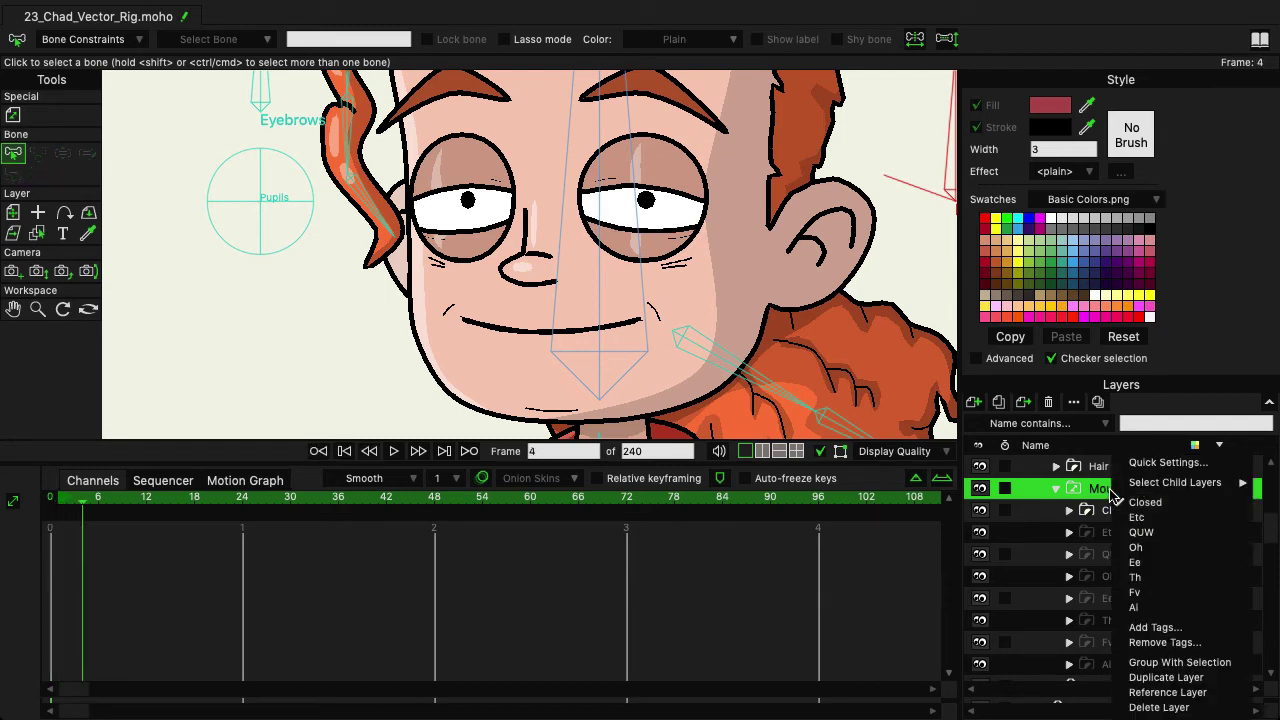
{"action": "left_click", "coordinate": [1153, 536]}
{"action": "key", "text": "Right"}
{"action": "key", "text": "Right"}
{"action": "key", "text": "Right"}
{"action": "key", "text": "Right"}
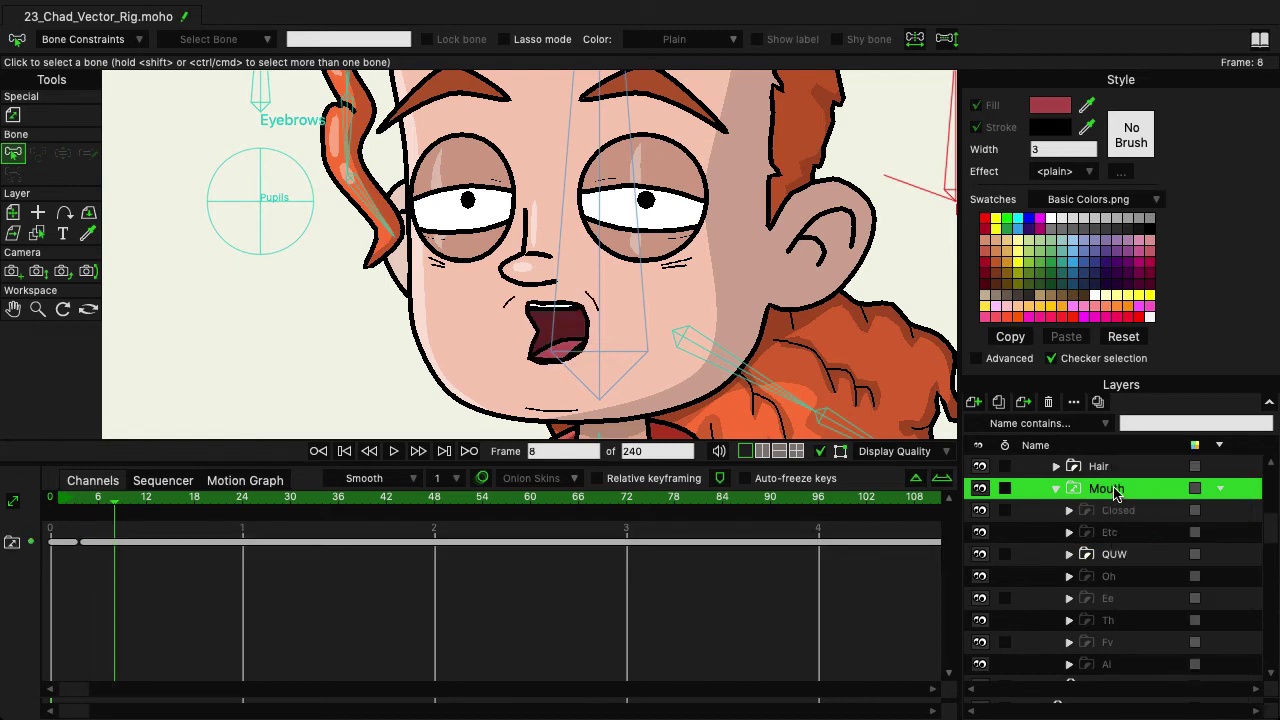
{"action": "right_click", "coordinate": [1114, 487]}
{"action": "left_click", "coordinate": [1163, 565]}
{"action": "key", "text": "Left"}
{"action": "key", "text": "Left"}
{"action": "key", "text": "Left"}
{"action": "key", "text": "Left"}
{"action": "key", "text": "Left"}
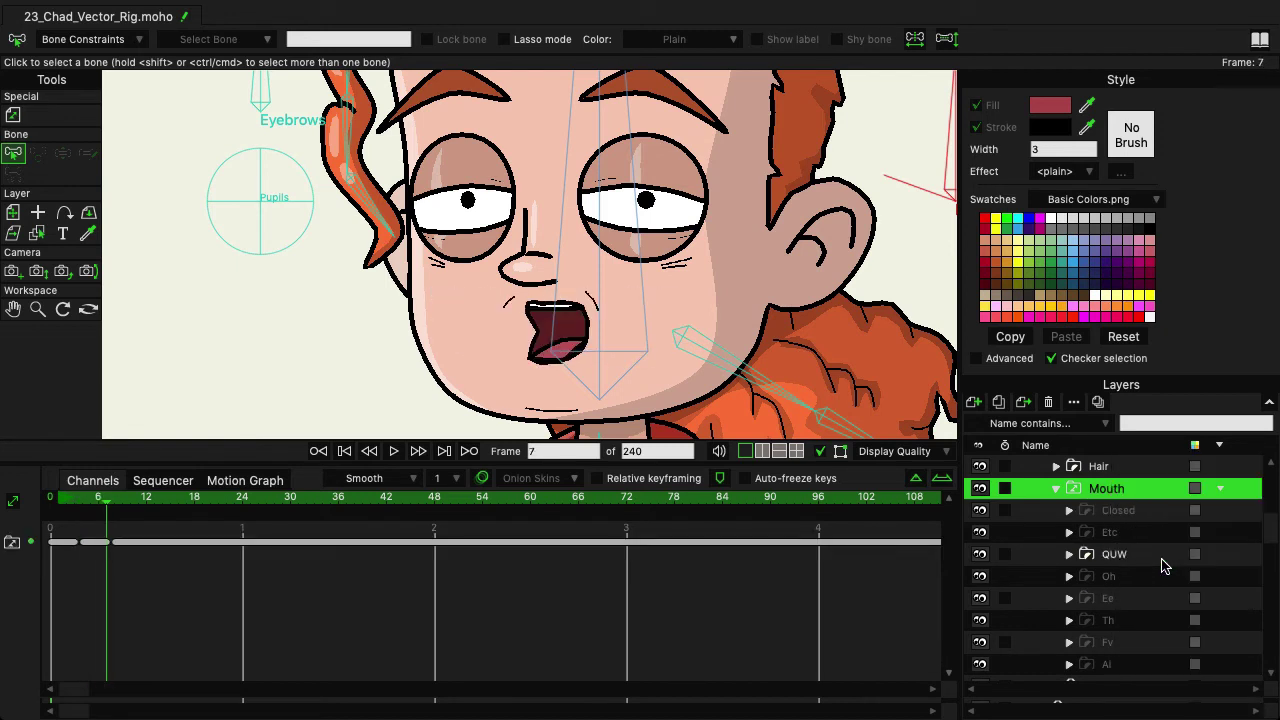
{"action": "key", "text": "Right"}
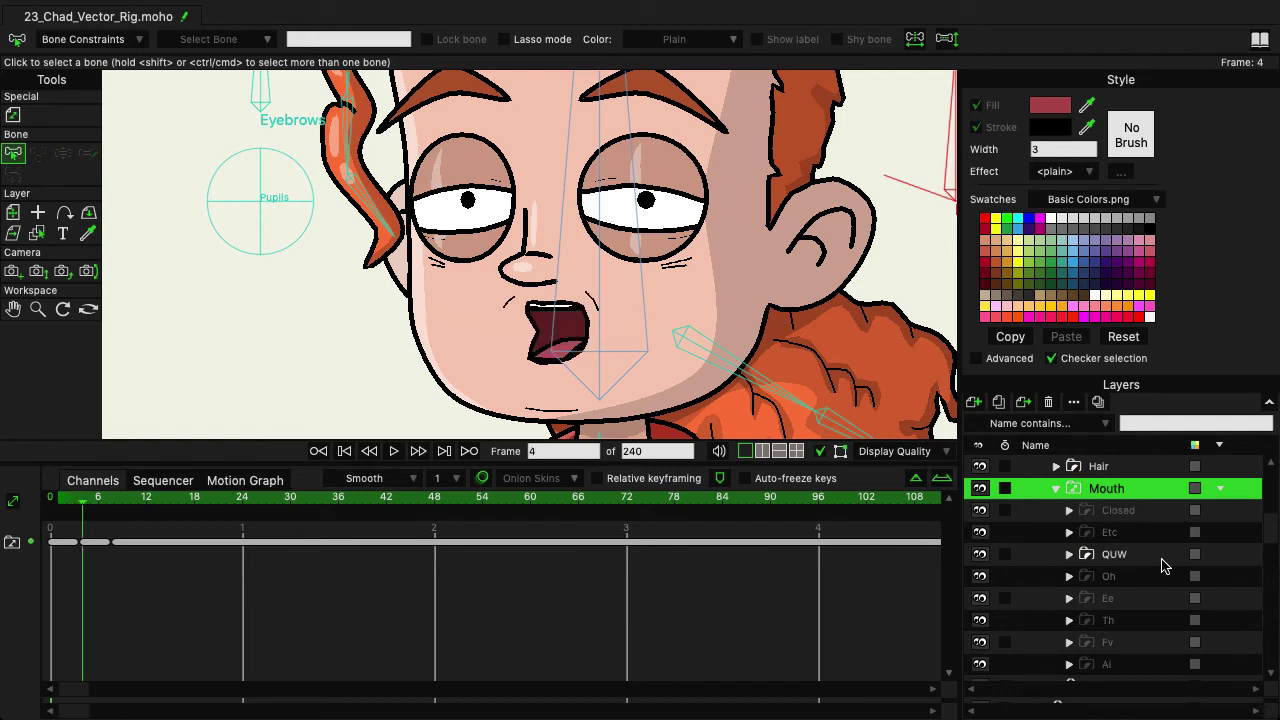
{"action": "key", "text": "Left"}
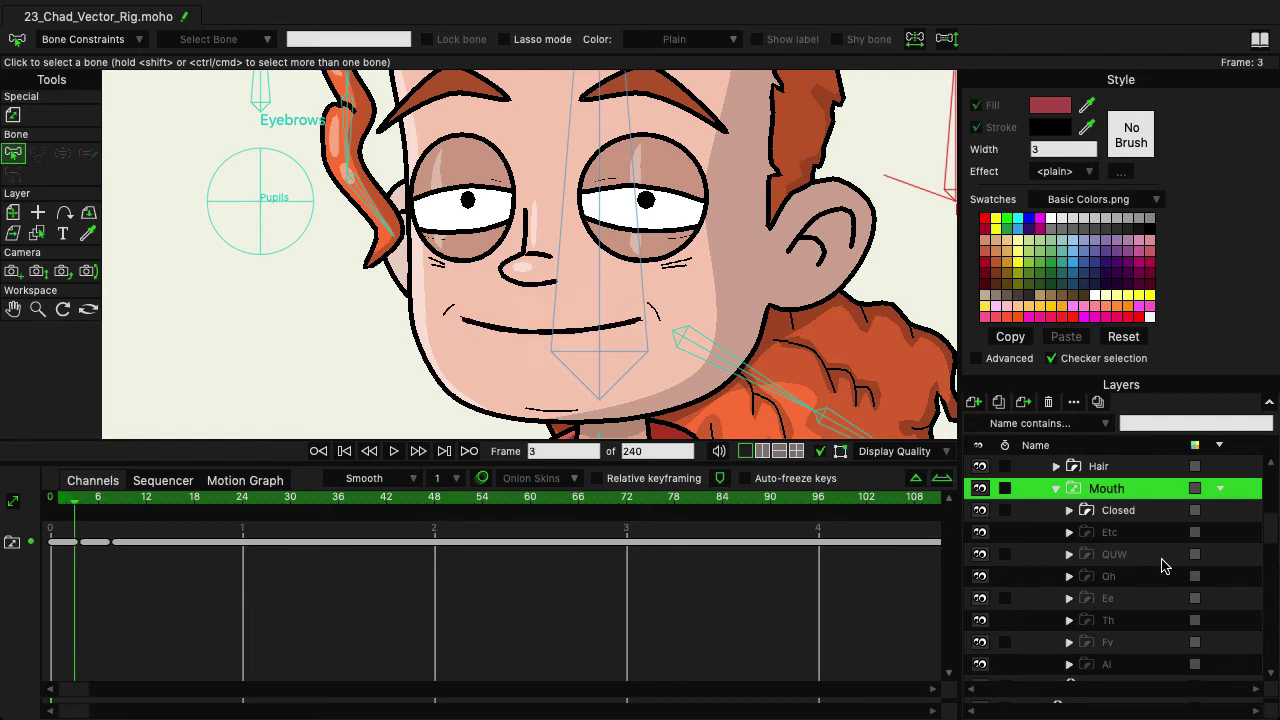
{"action": "key", "text": "Right"}
{"action": "key", "text": "Left"}
{"action": "key", "text": "Right"}
{"action": "key", "text": "Right"}
{"action": "key", "text": "Right"}
{"action": "key", "text": "Right"}
{"action": "key", "text": "Right"}
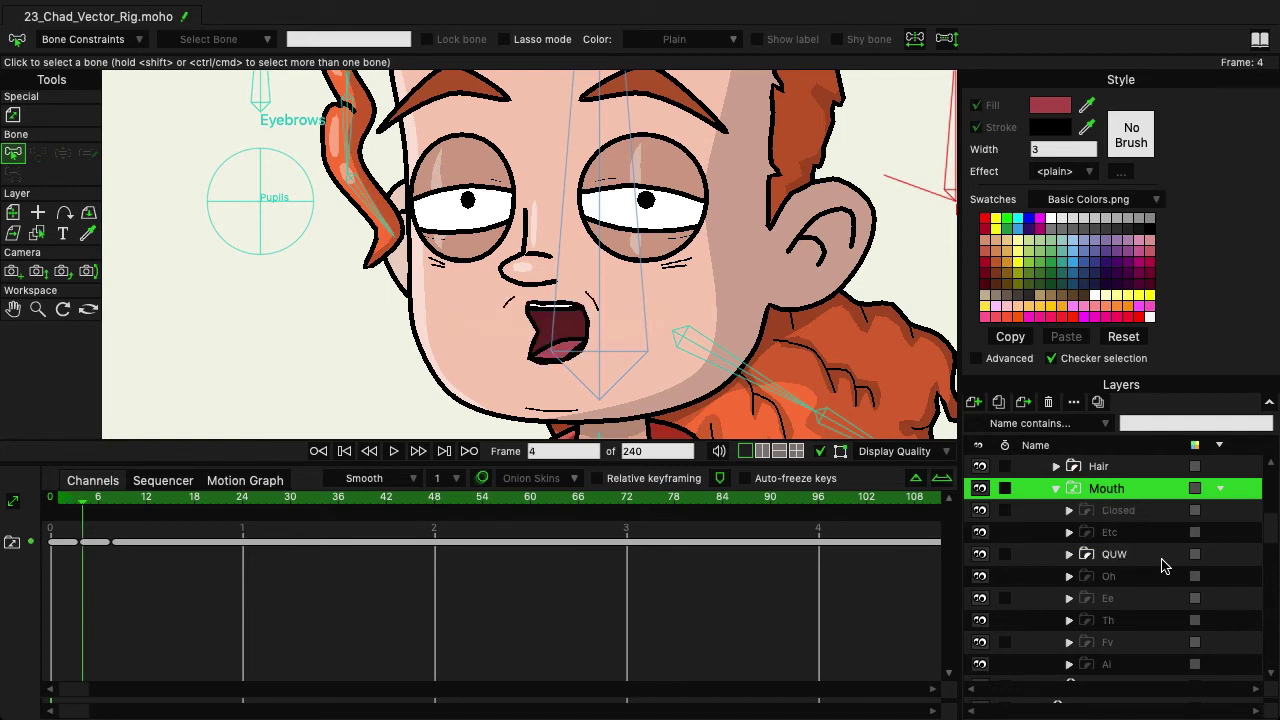
{"action": "key", "text": "Left"}
{"action": "key", "text": "Left"}
{"action": "key", "text": "Left"}
{"action": "key", "text": "Left"}
{"action": "key", "text": "Left"}
{"action": "key", "text": "Right"}
{"action": "key", "text": "Left"}
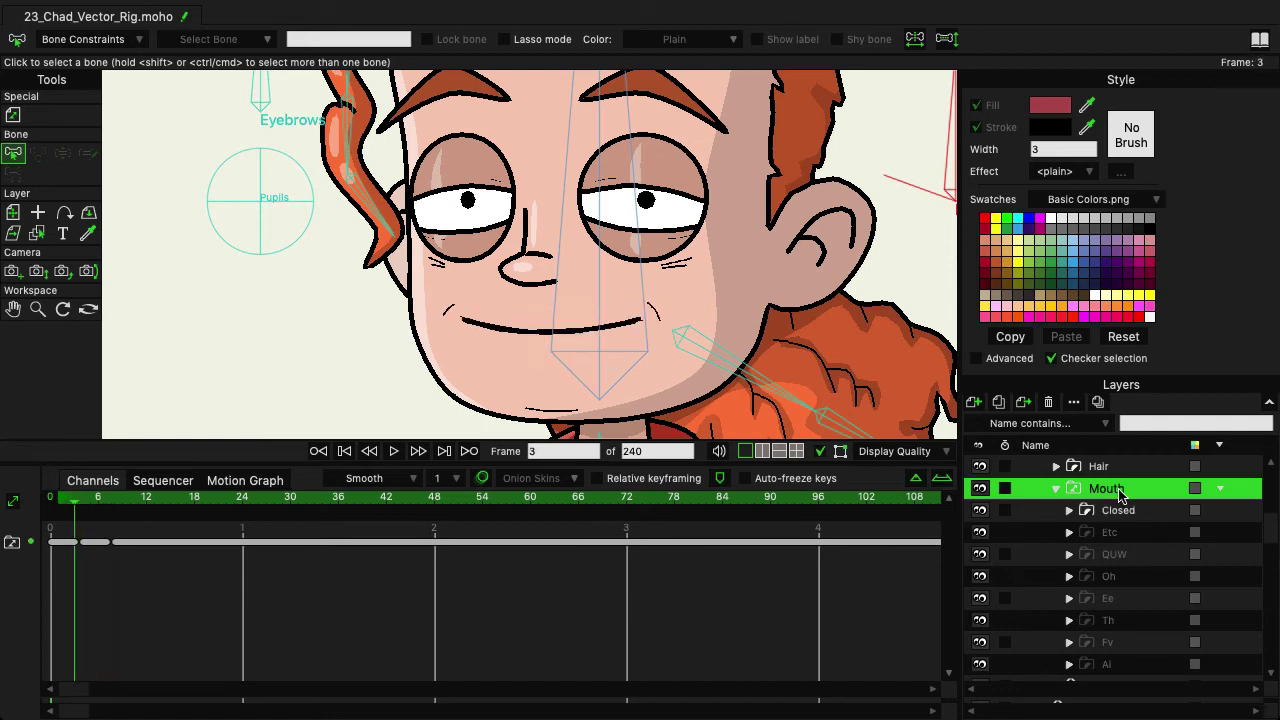
Enable Interpolate sub-layers in the Mouth layer's Switch settings and confirm with OK
{"action": "double_click", "coordinate": [1078, 495]}
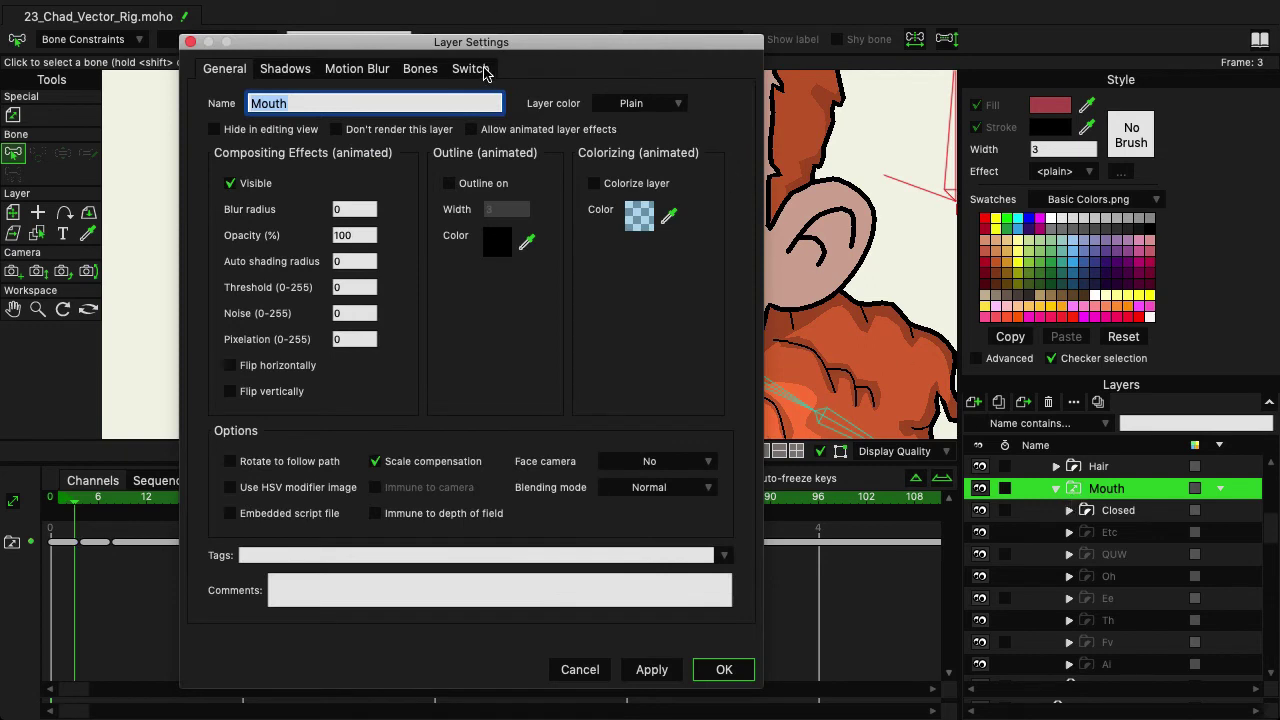
{"action": "left_click", "coordinate": [471, 69]}
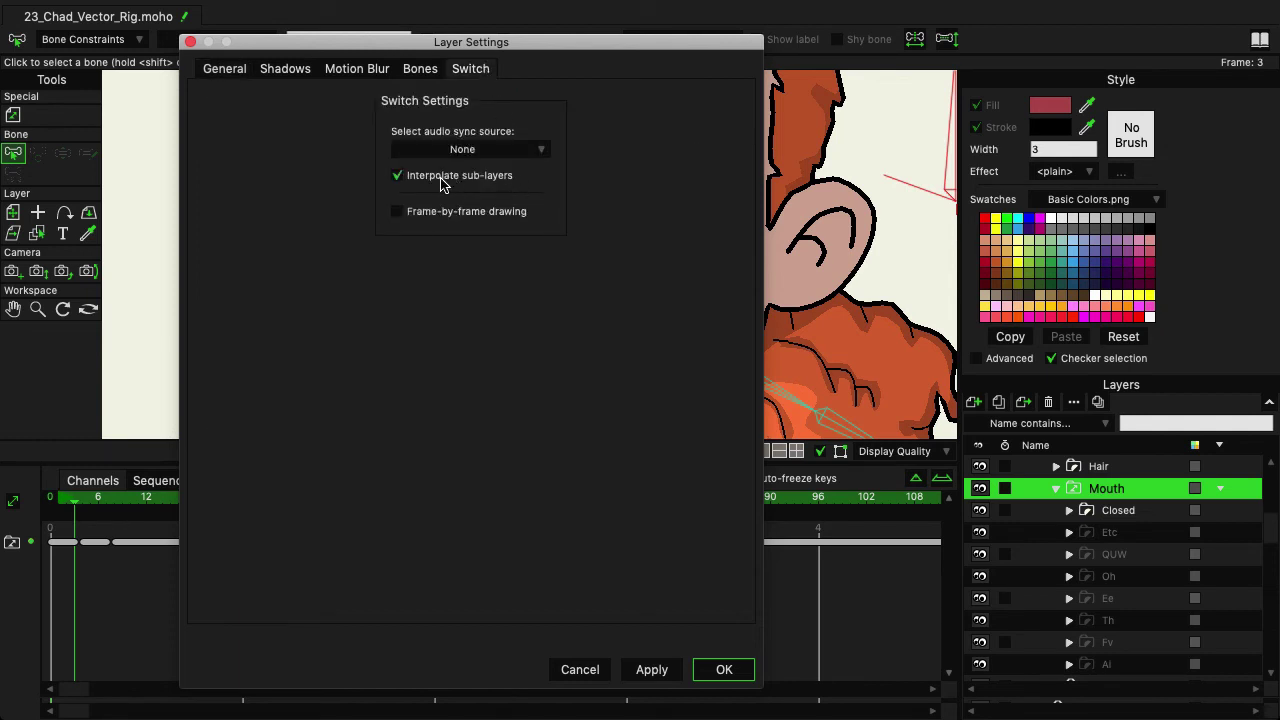
{"action": "left_click", "coordinate": [713, 676]}
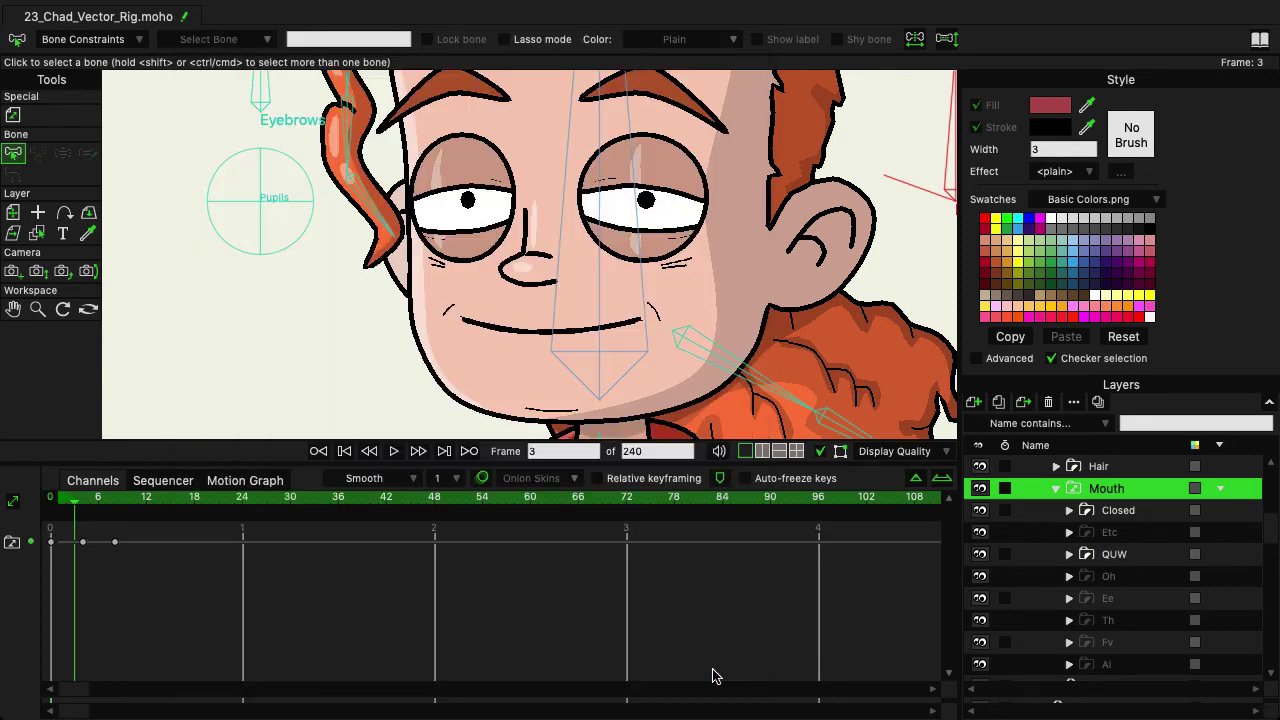
Preview the morphing mouth, then select and delete all the existing Mouth keyframes
{"action": "key", "text": "Left"}
{"action": "key", "text": "Left"}
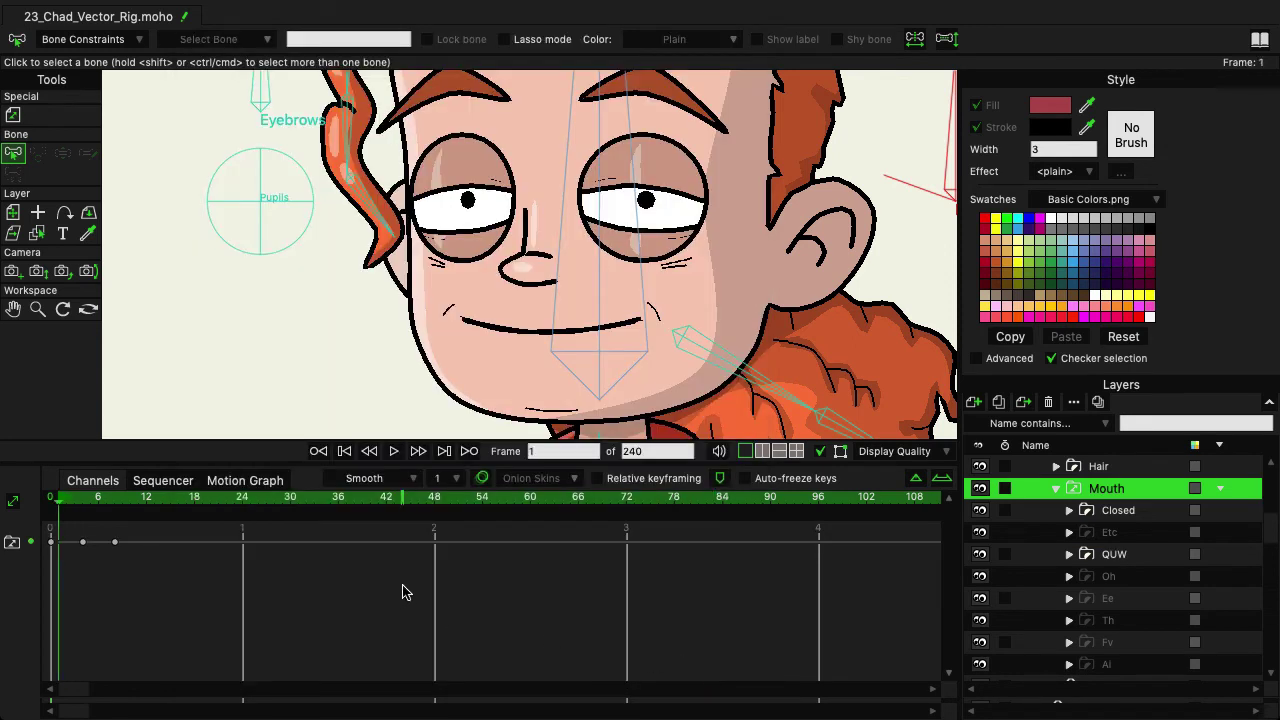
{"action": "key", "text": "Right"}
{"action": "key", "text": "Right"}
{"action": "key", "text": "Right"}
{"action": "key", "text": "Right"}
{"action": "key", "text": "Right"}
{"action": "key", "text": "Right"}
{"action": "key", "text": "Left"}
{"action": "key", "text": "Left"}
{"action": "key", "text": "Left"}
{"action": "key", "text": "Left"}
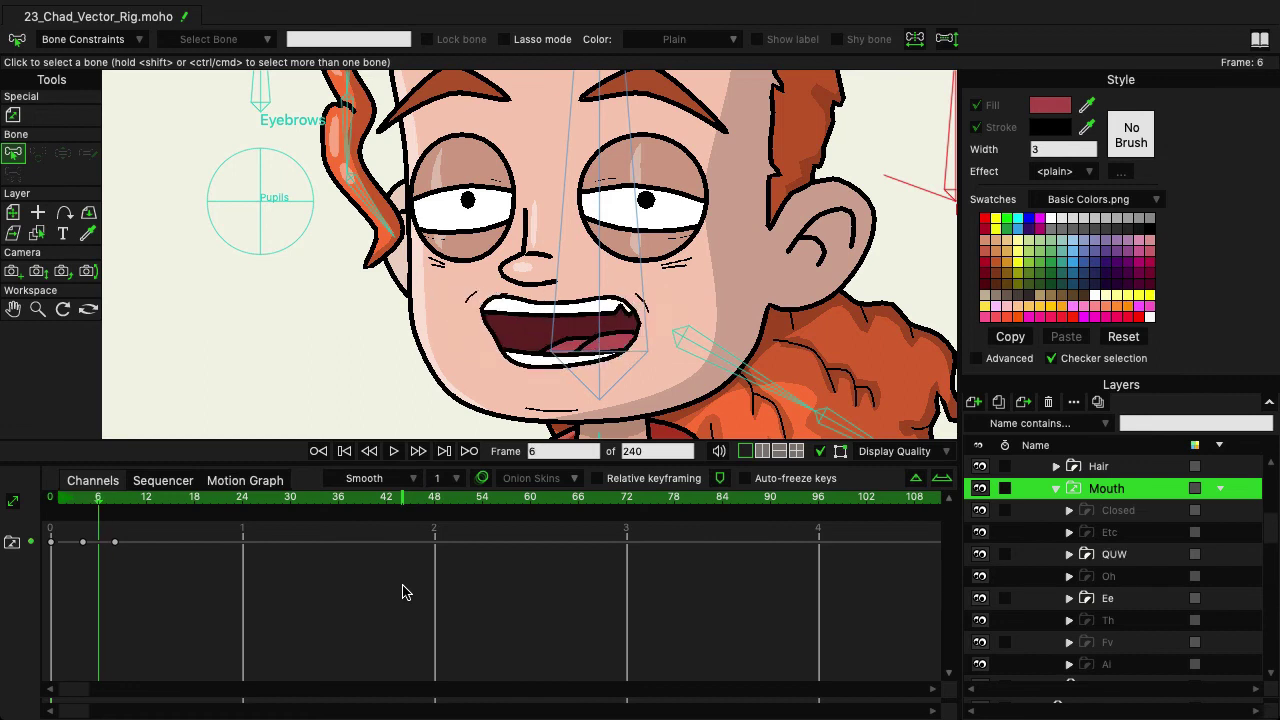
{"action": "key", "text": "Left"}
{"action": "key", "text": "Left"}
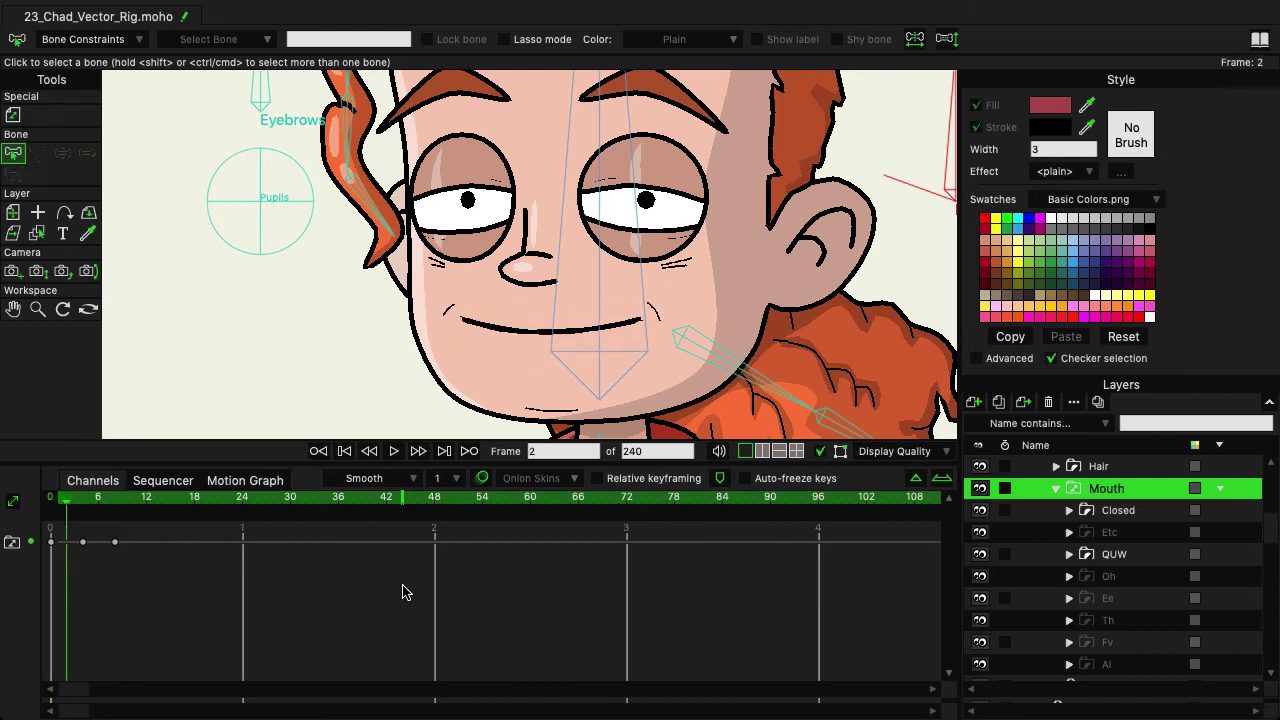
{"action": "key", "text": "Right"}
{"action": "key", "text": "Right"}
{"action": "key", "text": "Right"}
{"action": "key", "text": "Right"}
{"action": "key", "text": "Right"}
{"action": "key", "text": "Right"}
{"action": "key", "text": "Right"}
{"action": "key", "text": "Right"}
{"action": "left_click_drag", "start_coordinate": [228, 575], "coordinate": [83, 538]}
{"action": "key", "text": "Delete"}
Key the Closed mouth at frame 1 and Etc at frame 6, previewing the morph
{"action": "left_click", "coordinate": [58, 500]}
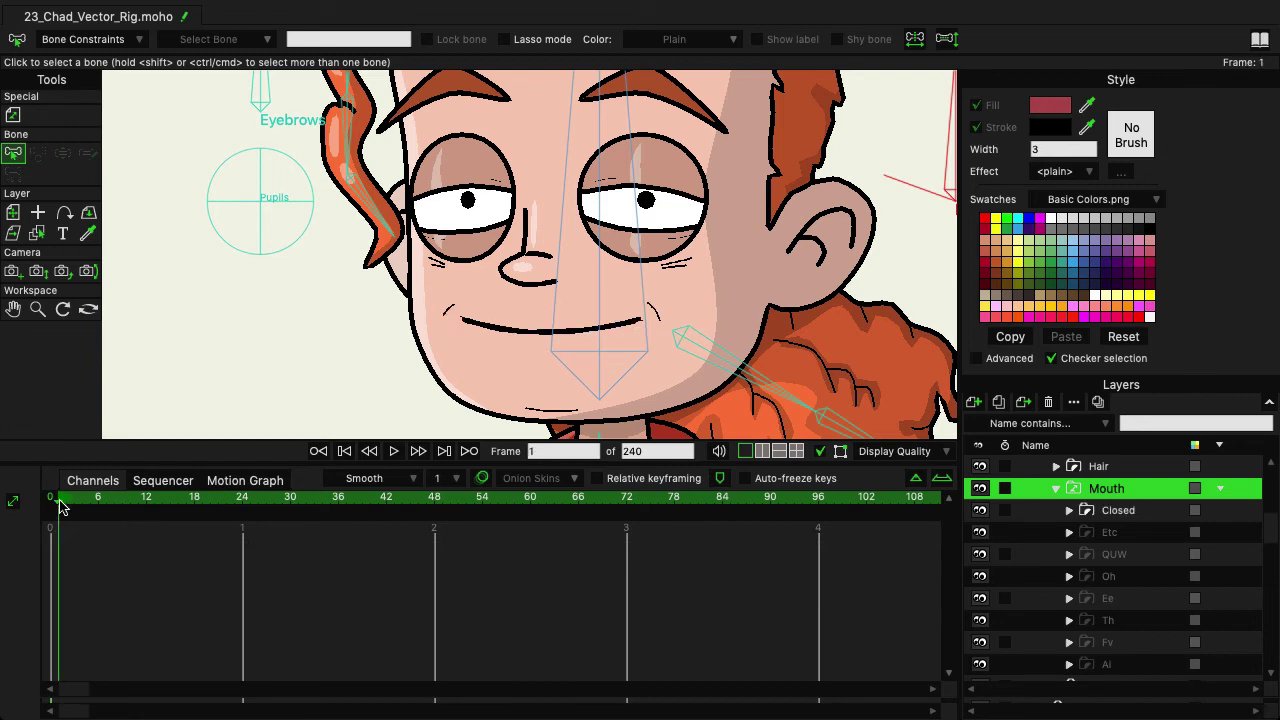
{"action": "right_click", "coordinate": [1124, 496]}
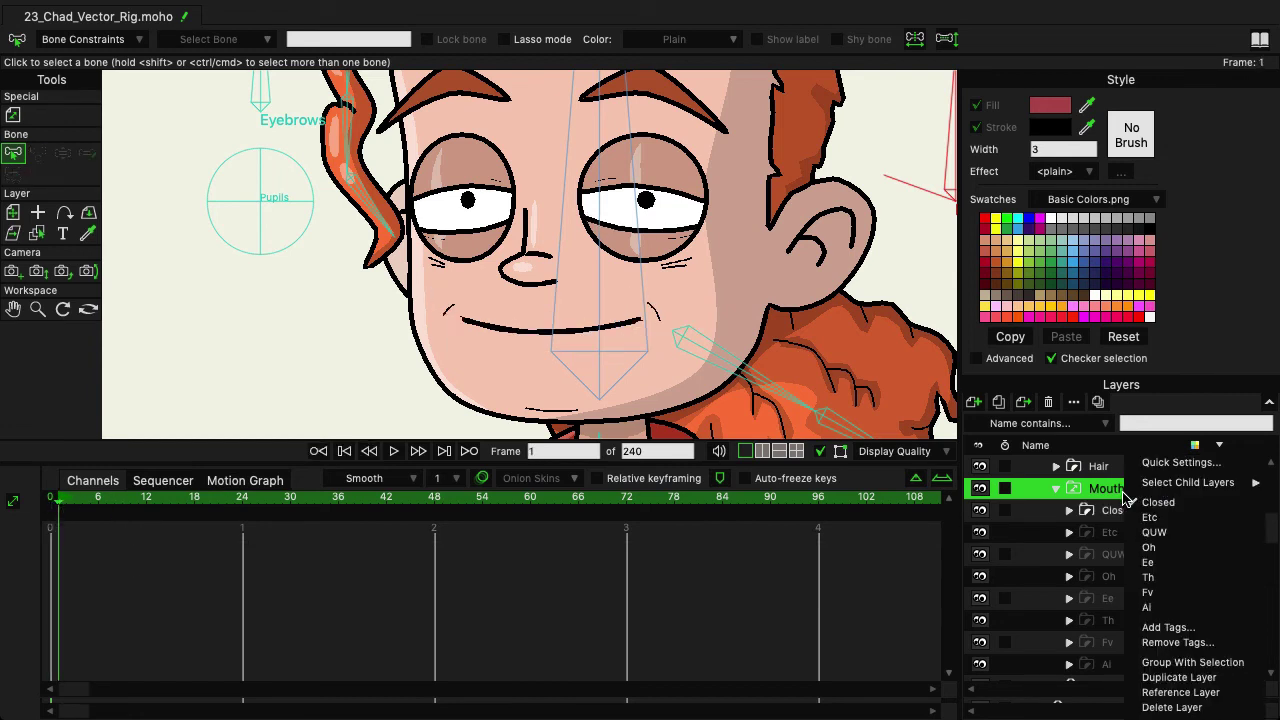
{"action": "left_click", "coordinate": [1163, 514]}
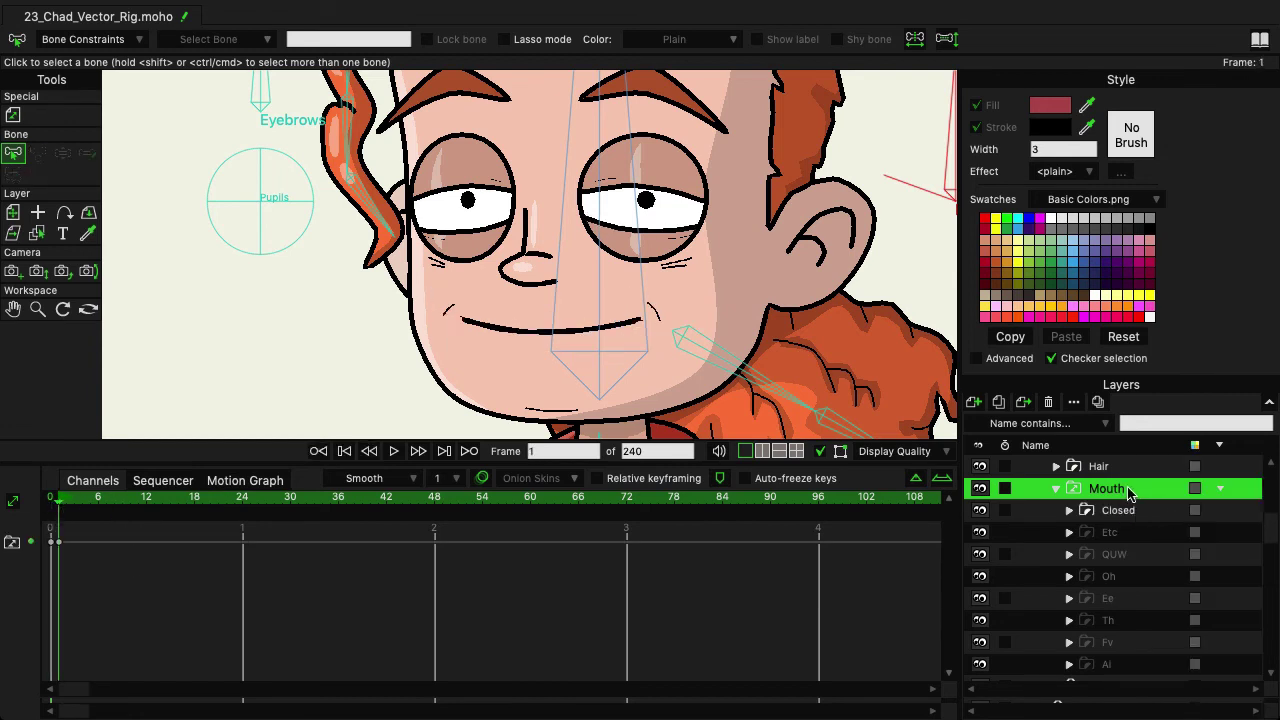
{"action": "key", "text": "Right"}
{"action": "key", "text": "Right"}
{"action": "key", "text": "Right"}
{"action": "key", "text": "Right"}
{"action": "key", "text": "Right"}
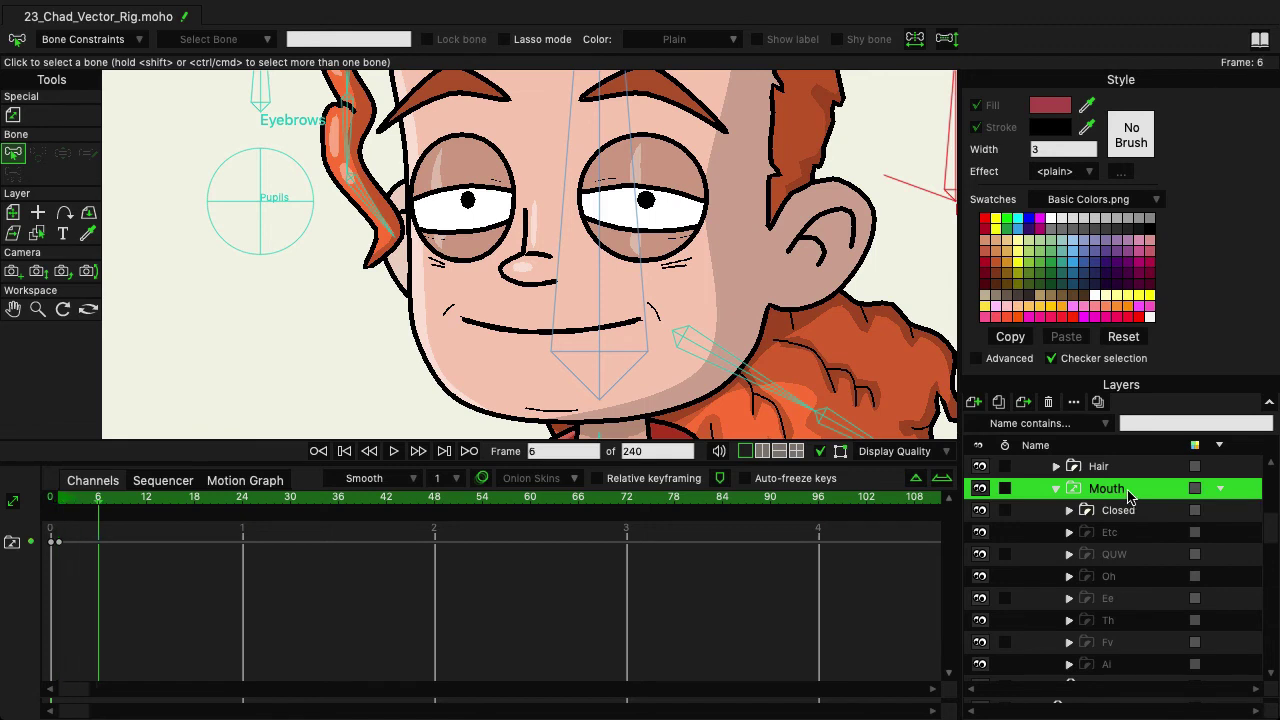
{"action": "right_click", "coordinate": [1127, 496]}
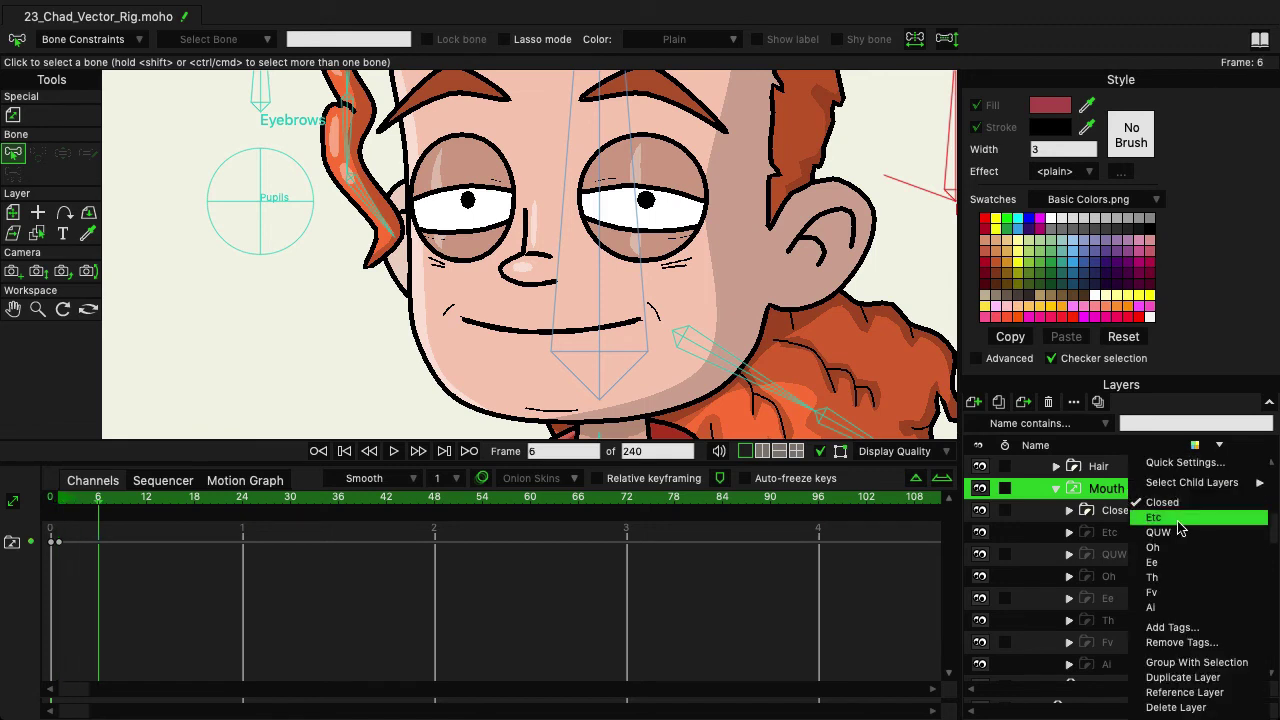
{"action": "left_click", "coordinate": [1178, 521]}
{"action": "key", "text": "Left"}
{"action": "key", "text": "Left"}
{"action": "key", "text": "Left"}
{"action": "key", "text": "Left"}
{"action": "key", "text": "Left"}
{"action": "key", "text": "Right"}
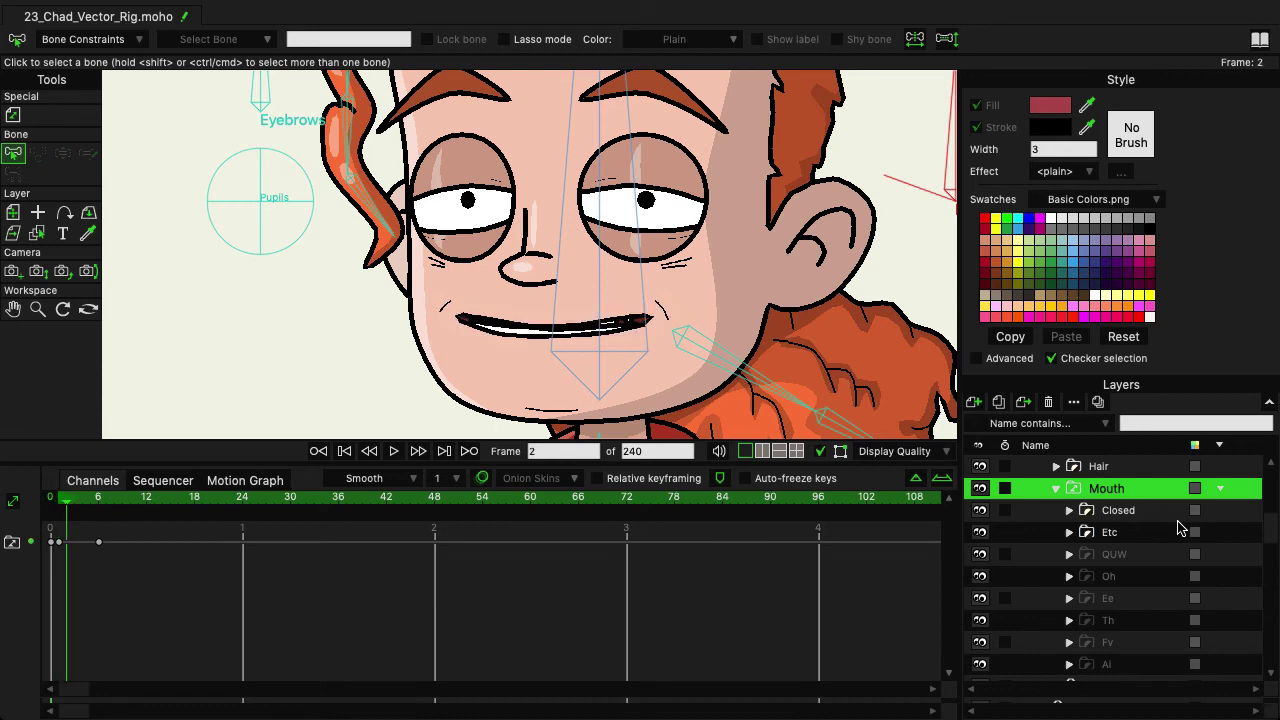
{"action": "key", "text": "Right"}
{"action": "key", "text": "Right"}
{"action": "key", "text": "Right"}
{"action": "key", "text": "Right"}
{"action": "key", "text": "Right"}
{"action": "key", "text": "Right"}
{"action": "key", "text": "Right"}
{"action": "key", "text": "Right"}
{"action": "key", "text": "Right"}
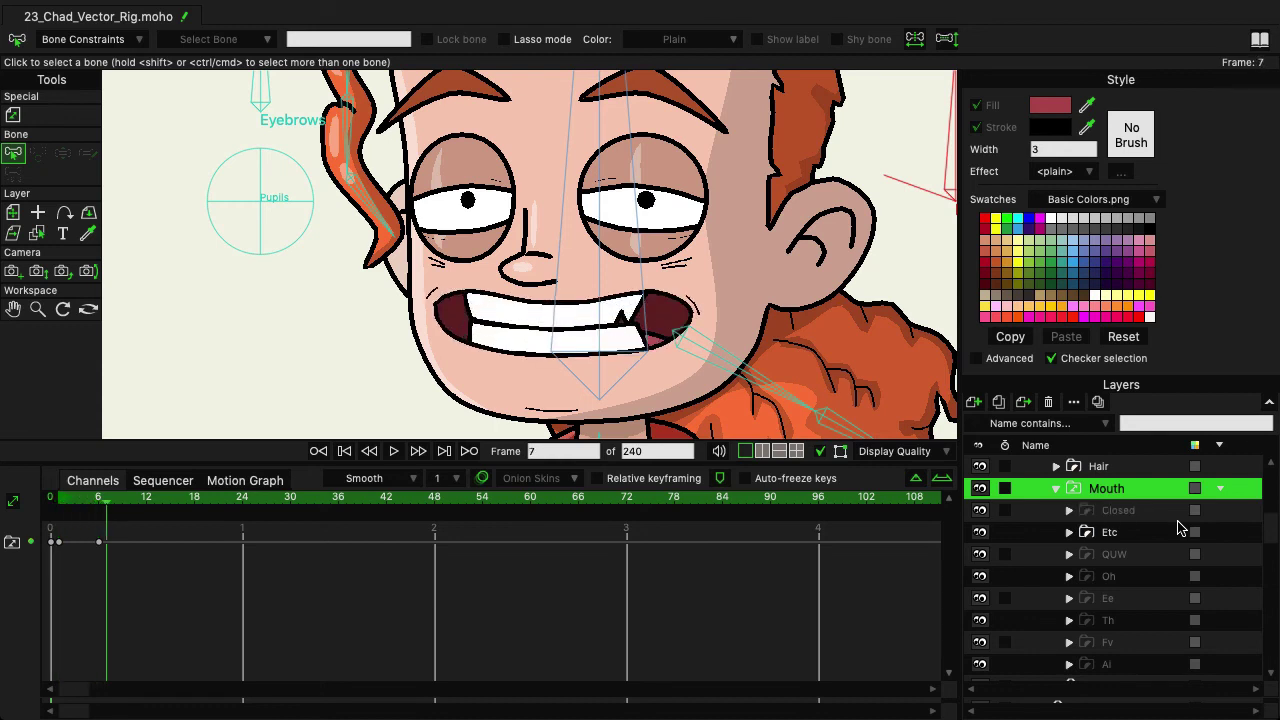
Key the Ai mouth at frame 11 and Oh at frame 15
{"action": "right_click", "coordinate": [1118, 496]}
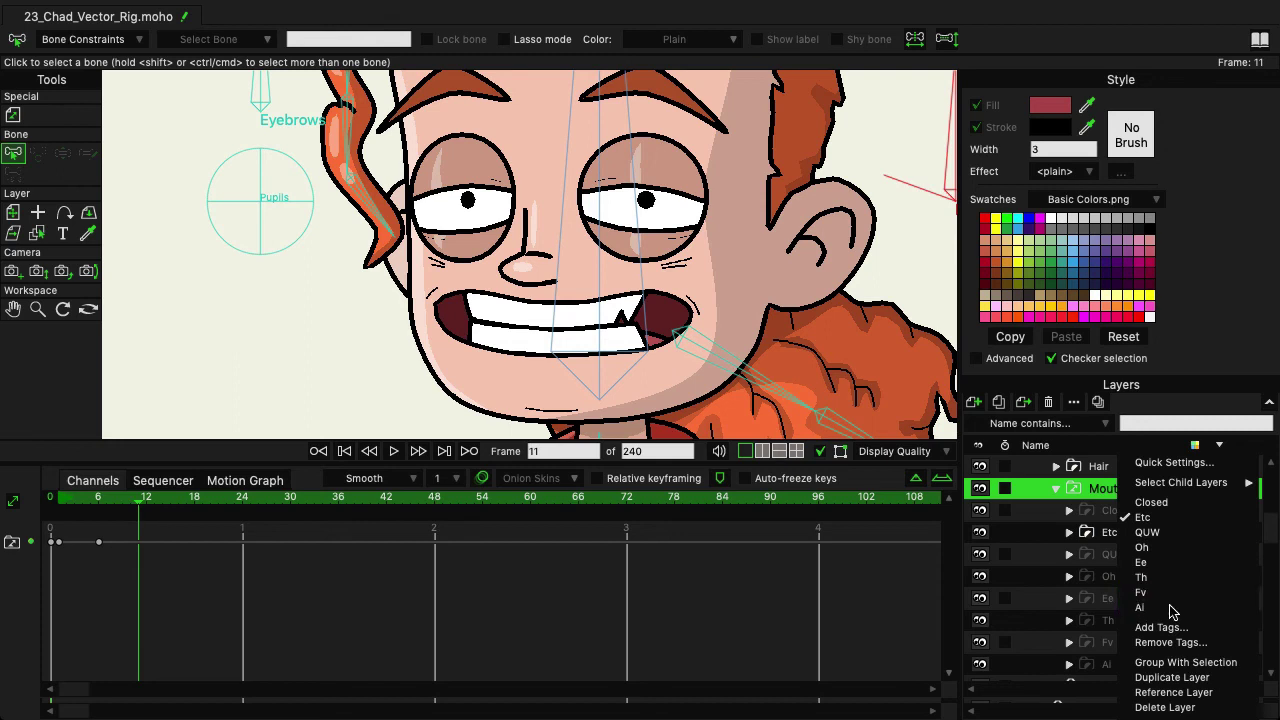
{"action": "left_click", "coordinate": [1172, 609]}
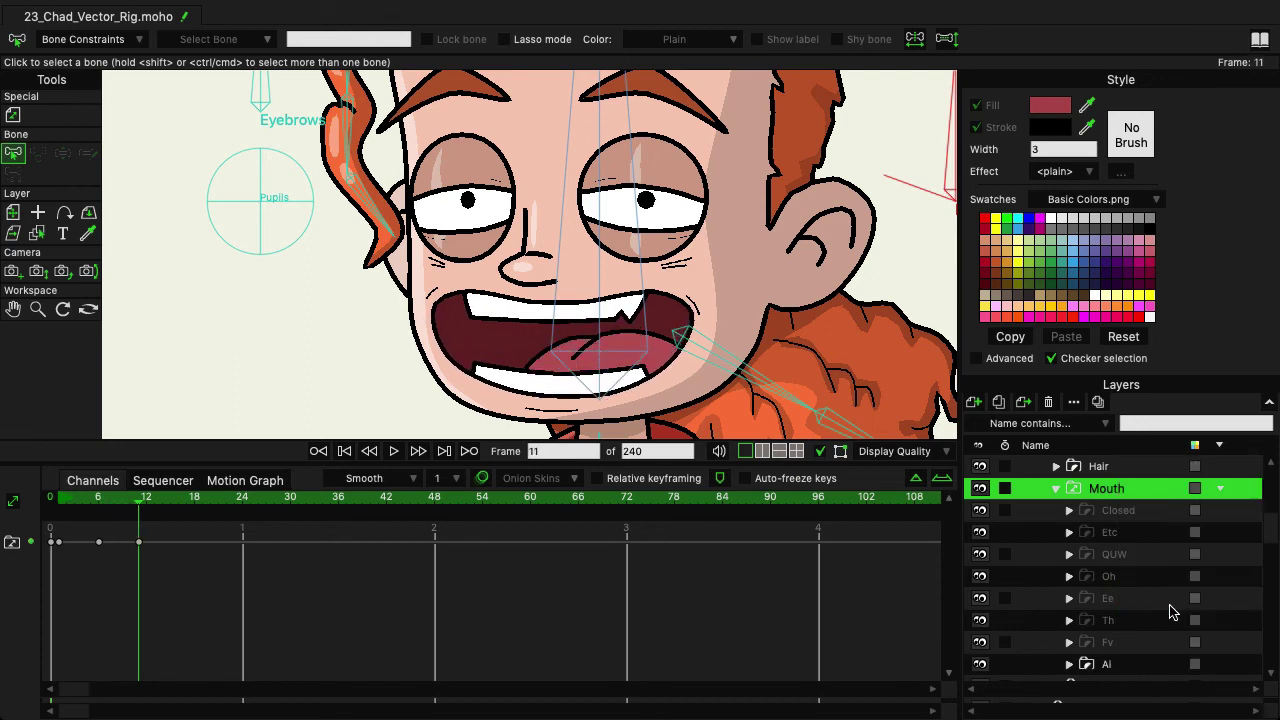
{"action": "key", "text": "Right"}
{"action": "key", "text": "Right"}
{"action": "key", "text": "Right"}
{"action": "key", "text": "Right"}
{"action": "right_click", "coordinate": [1118, 492]}
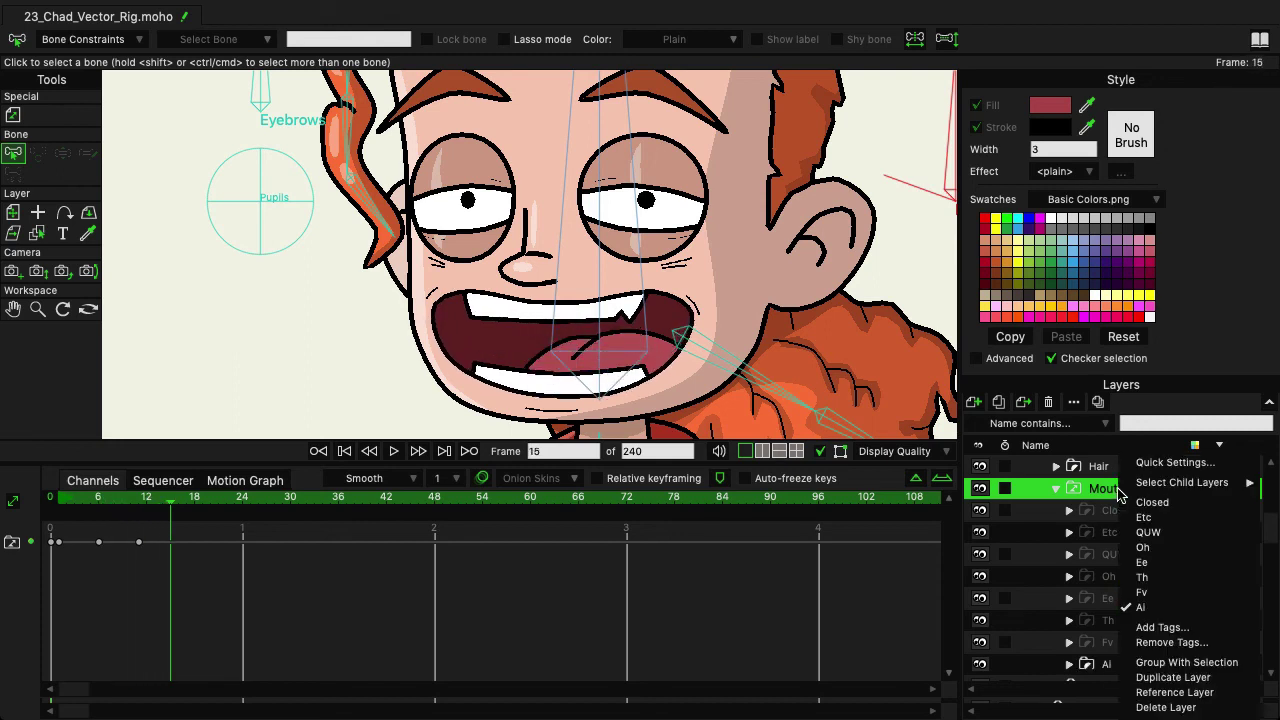
{"action": "left_click", "coordinate": [1170, 546]}
{"action": "key", "text": "Left"}
{"action": "key", "text": "Left"}
{"action": "key", "text": "Left"}
{"action": "key", "text": "Left"}
{"action": "key", "text": "Left"}
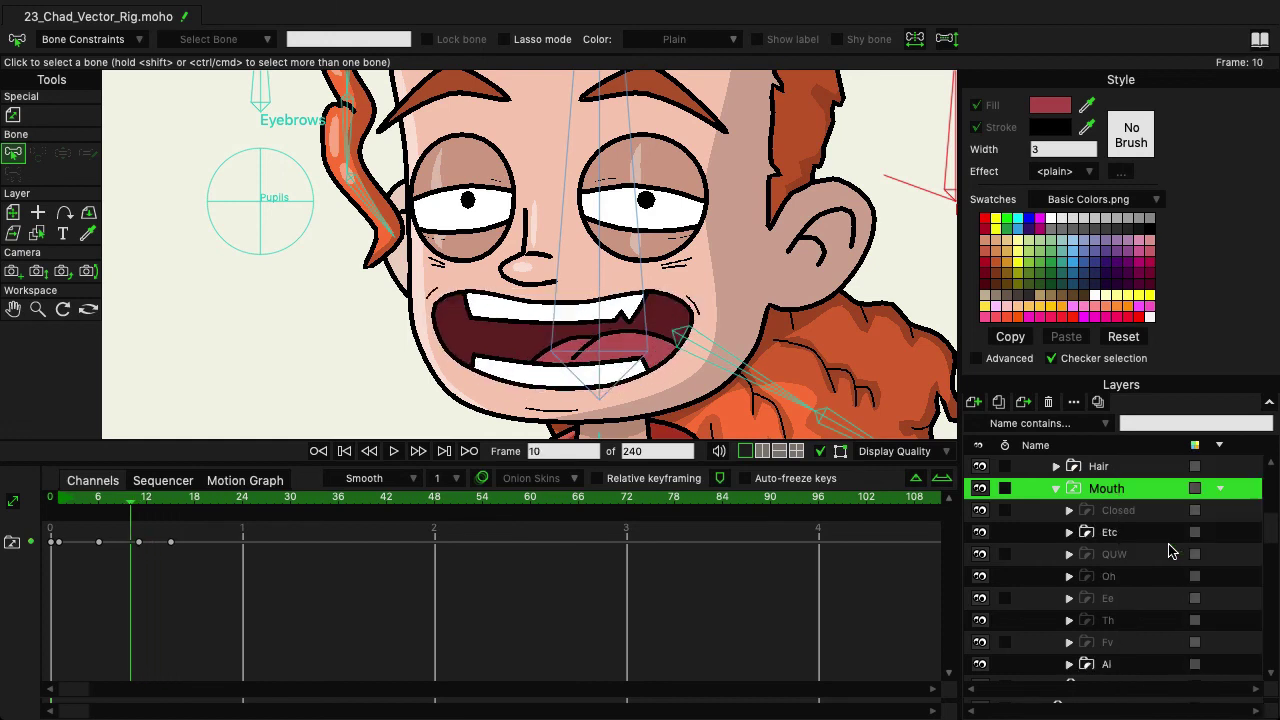
{"action": "key", "text": "Right"}
{"action": "key", "text": "Right"}
{"action": "key", "text": "Right"}
{"action": "key", "text": "Right"}
{"action": "key", "text": "Right"}
{"action": "key", "text": "Right"}
{"action": "key", "text": "Right"}
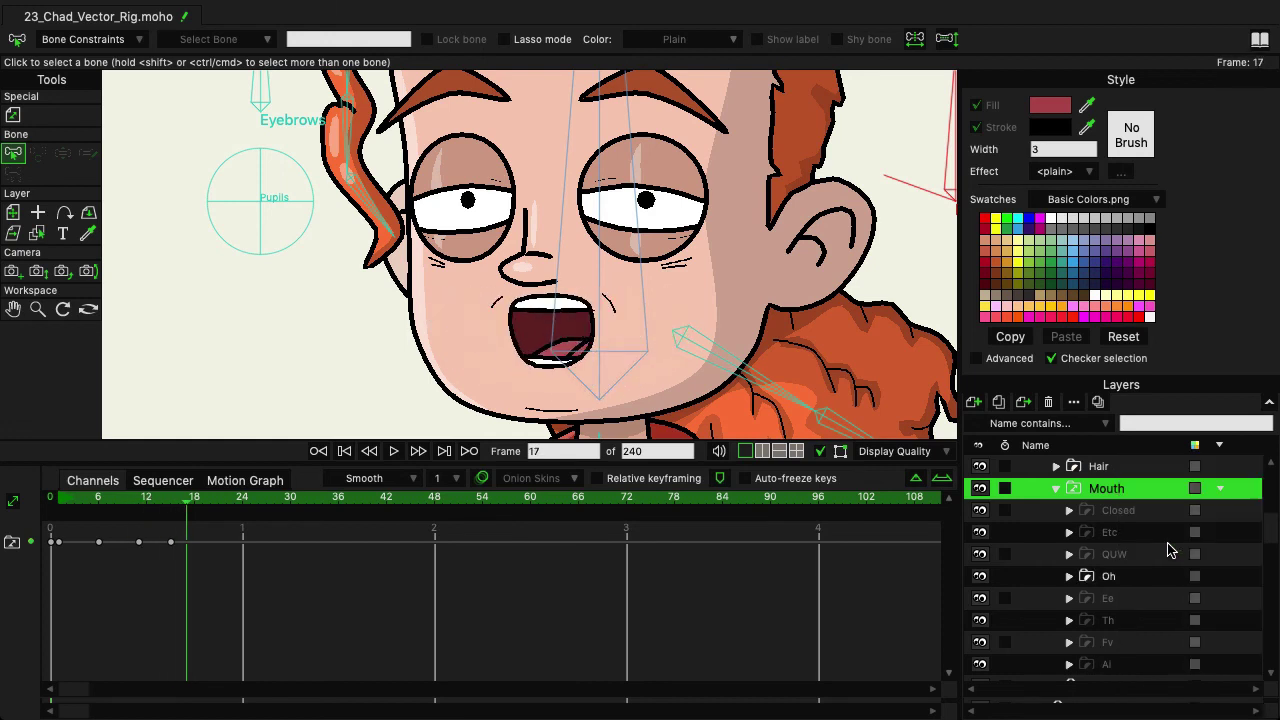
Key the QUW mouth at frame 19 and Fv at frame 21, previewing the transitions
{"action": "key", "text": "Right"}
{"action": "key", "text": "Right"}
{"action": "right_click", "coordinate": [1123, 490]}
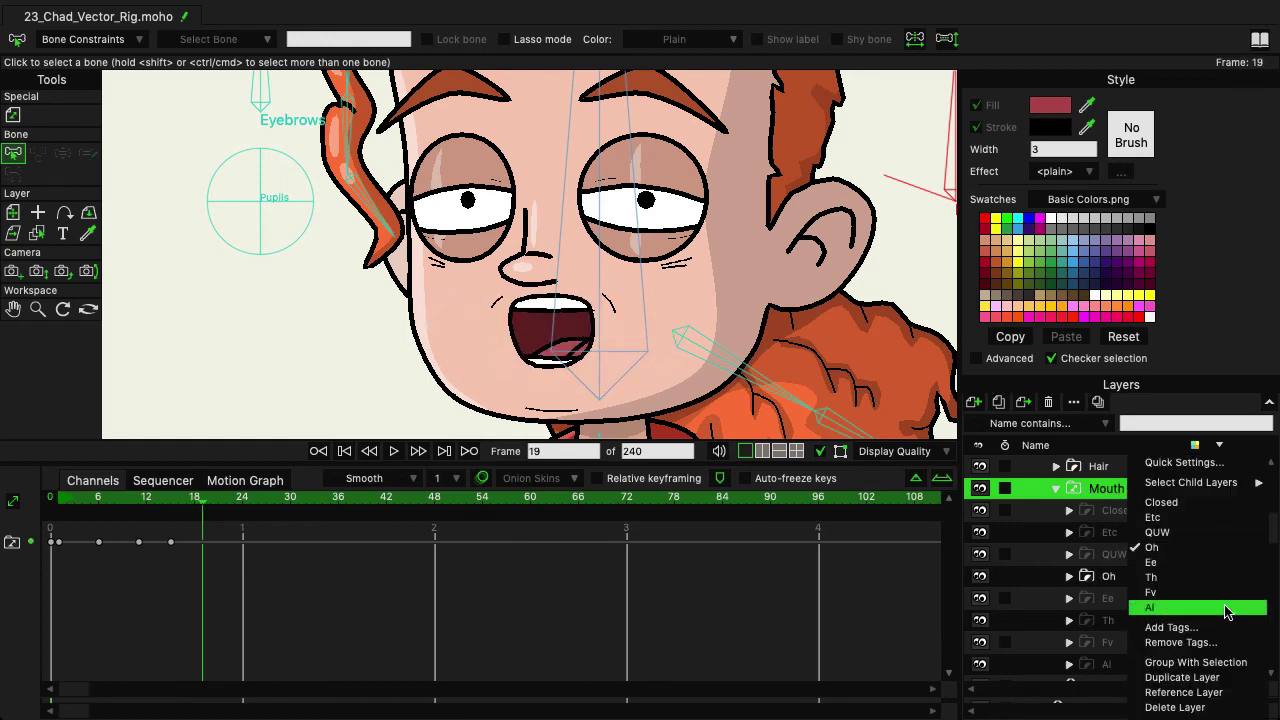
{"action": "left_click", "coordinate": [1195, 537]}
{"action": "key", "text": "Left"}
{"action": "key", "text": "Left"}
{"action": "key", "text": "Left"}
{"action": "key", "text": "Right"}
{"action": "key", "text": "Right"}
{"action": "key", "text": "Right"}
{"action": "key", "text": "Right"}
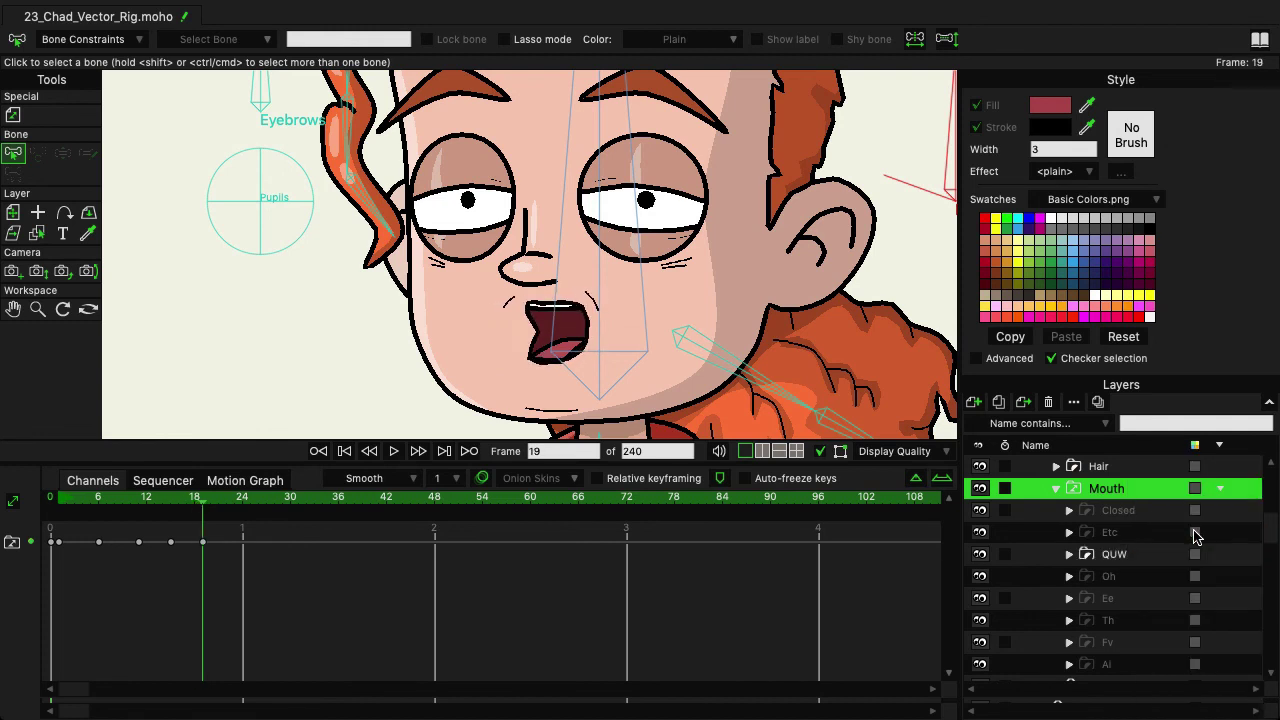
{"action": "key", "text": "Right"}
{"action": "right_click", "coordinate": [1120, 495]}
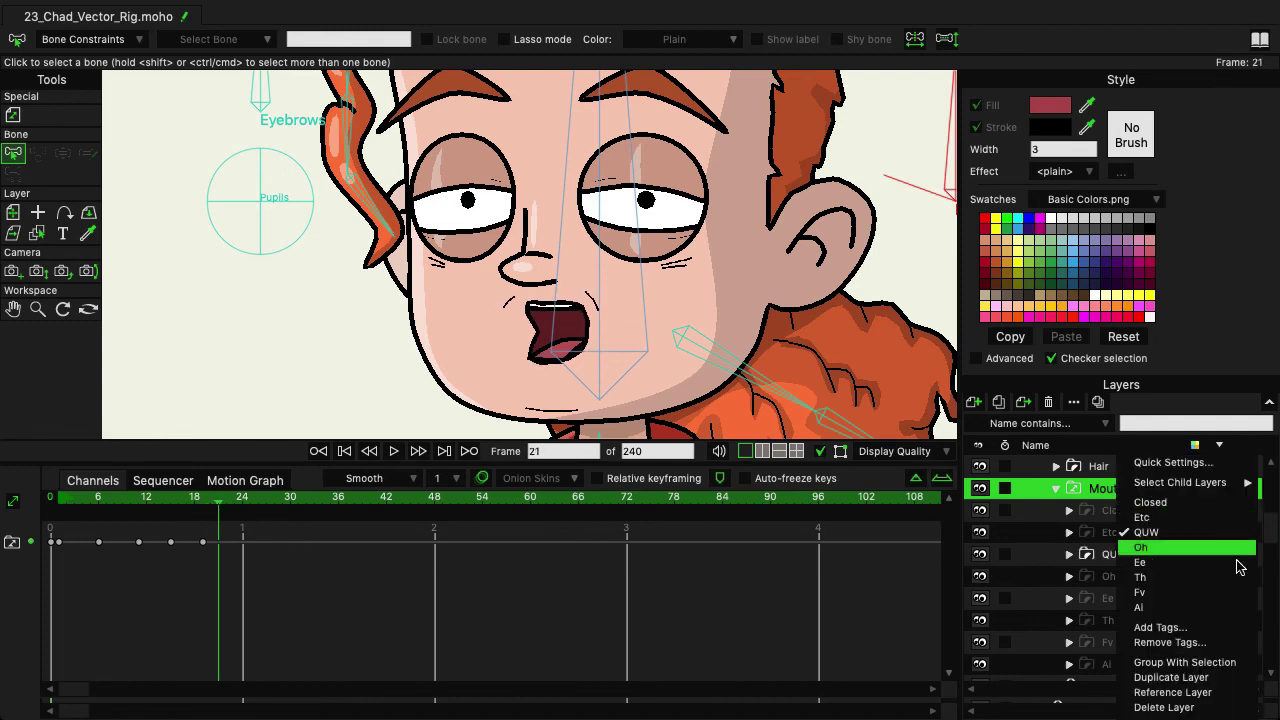
{"action": "left_click", "coordinate": [1183, 593]}
{"action": "key", "text": "Right"}
{"action": "key", "text": "Left"}
{"action": "key", "text": "Left"}
{"action": "key", "text": "Left"}
{"action": "key", "text": "Left"}
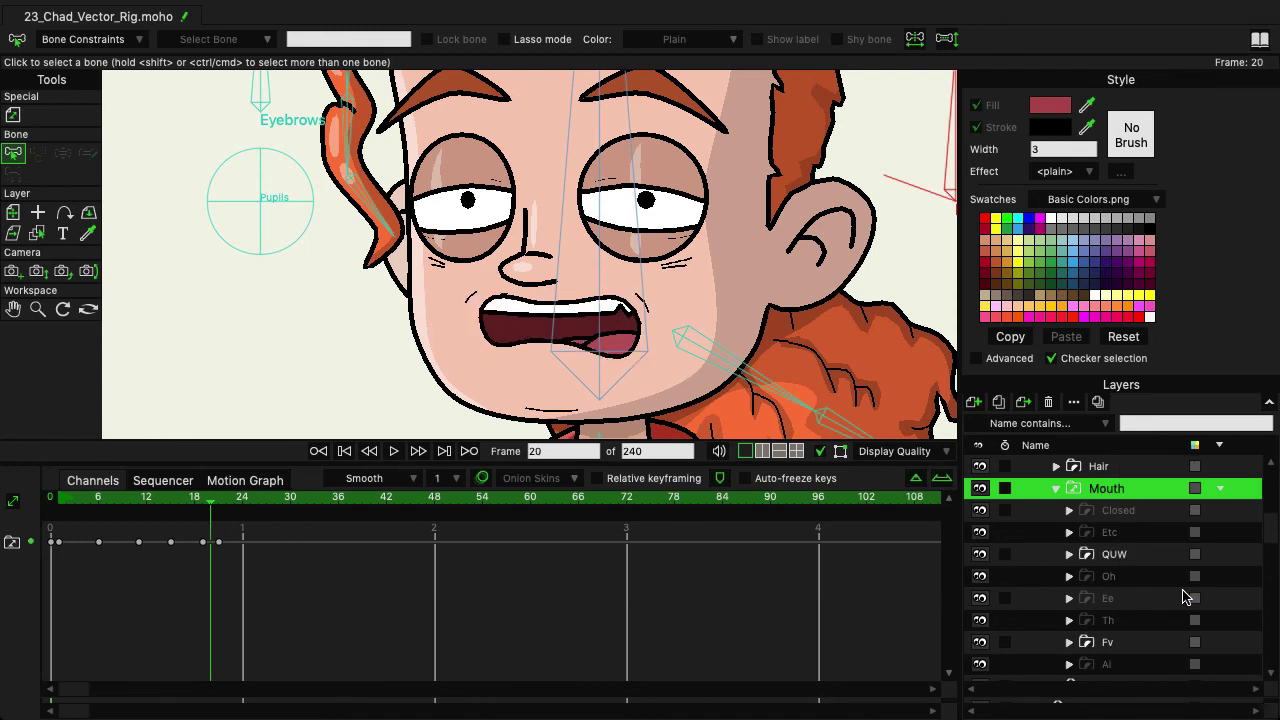
{"action": "key", "text": "Right"}
{"action": "key", "text": "Right"}
{"action": "key", "text": "Right"}
{"action": "key", "text": "Right"}
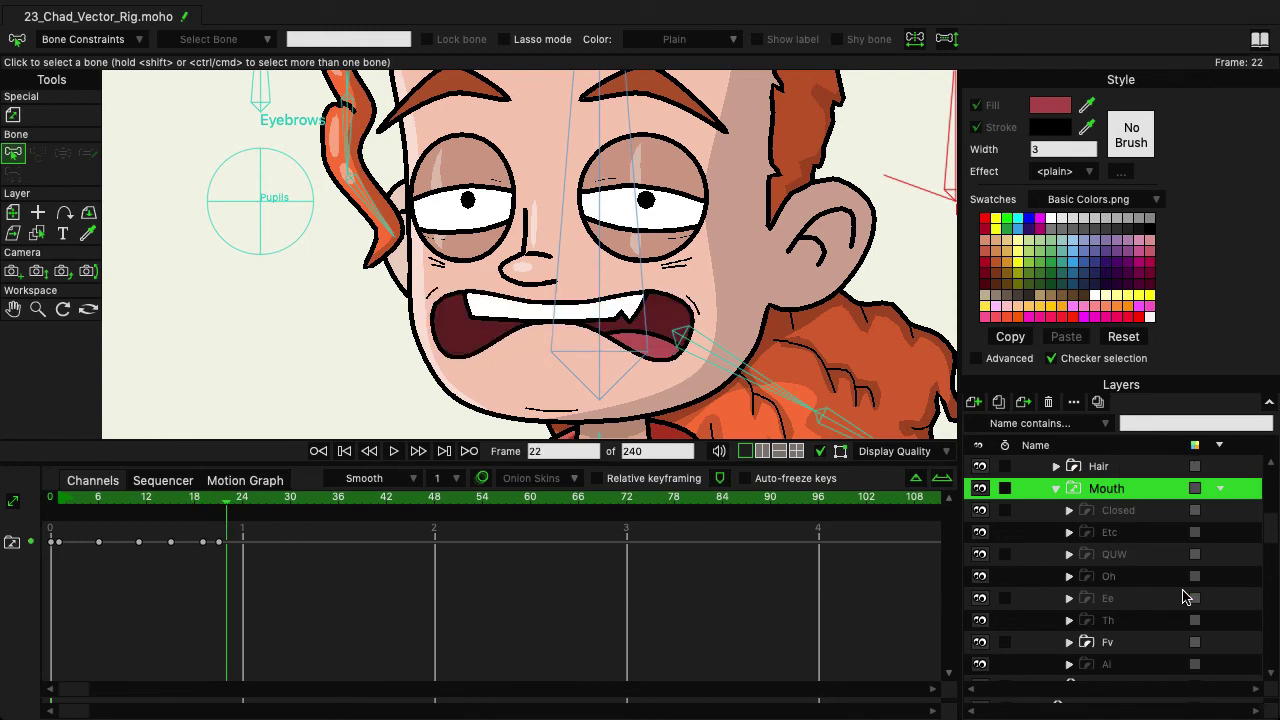